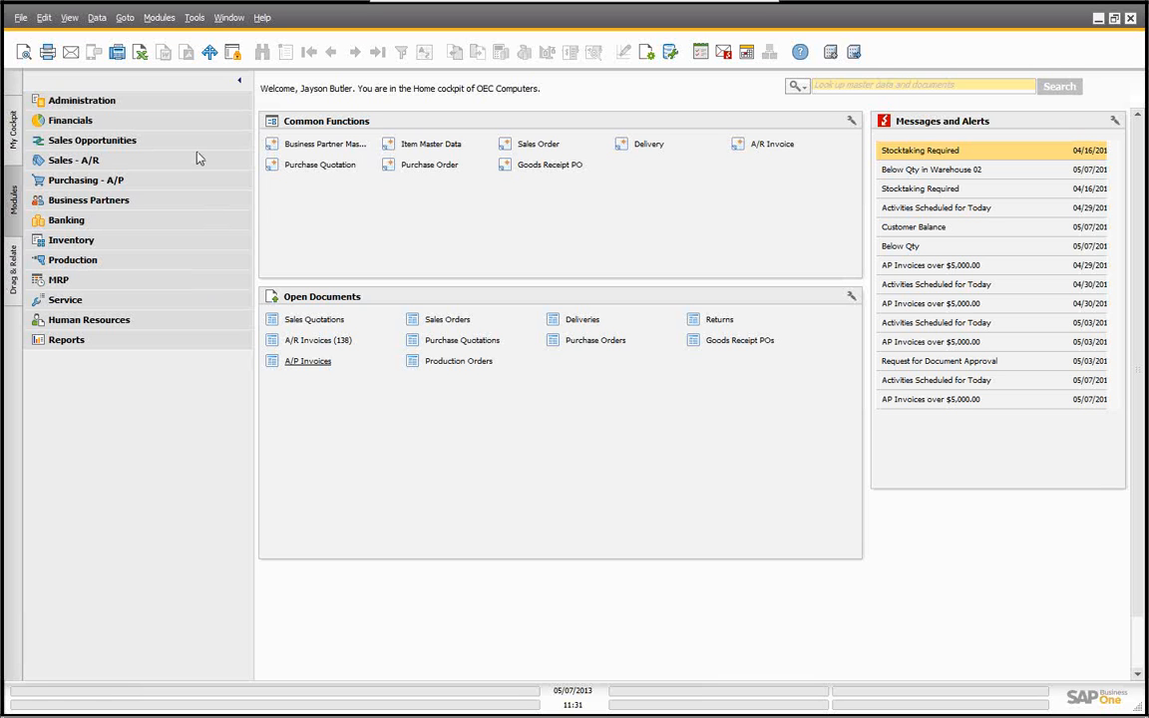
Step: In Document Settings for sales orders, clear Without User Confirmation for reopening documents and save the settings
click(80, 102)
click(80, 102)
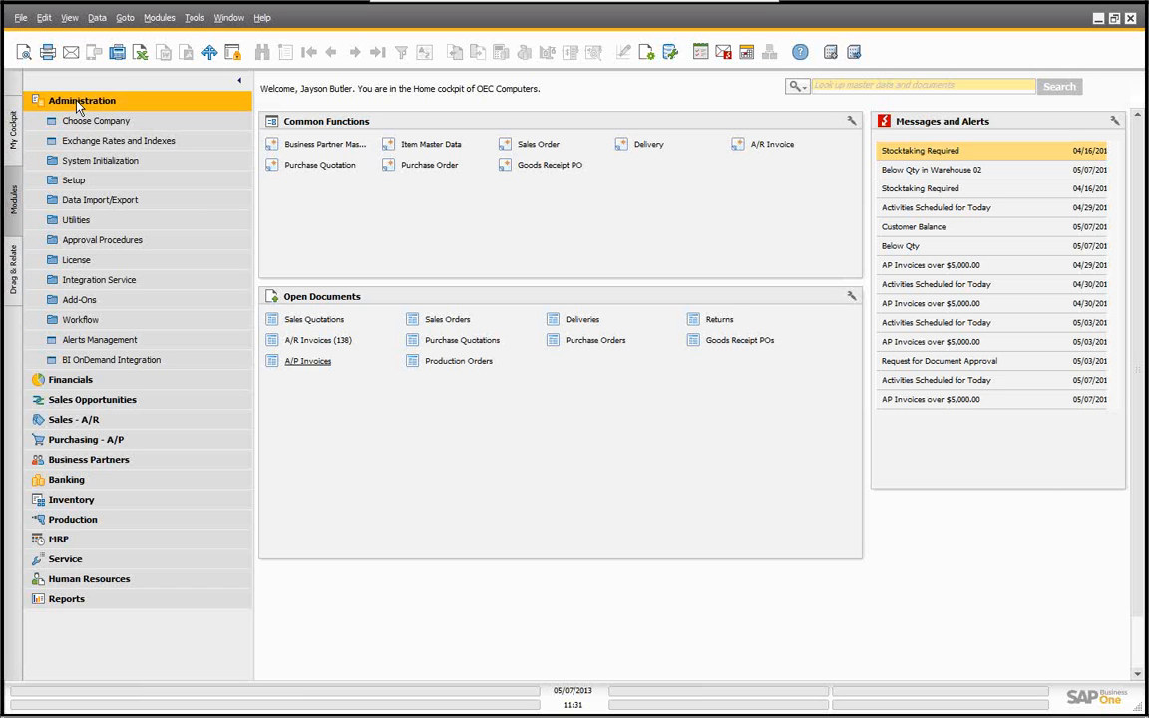
click(93, 162)
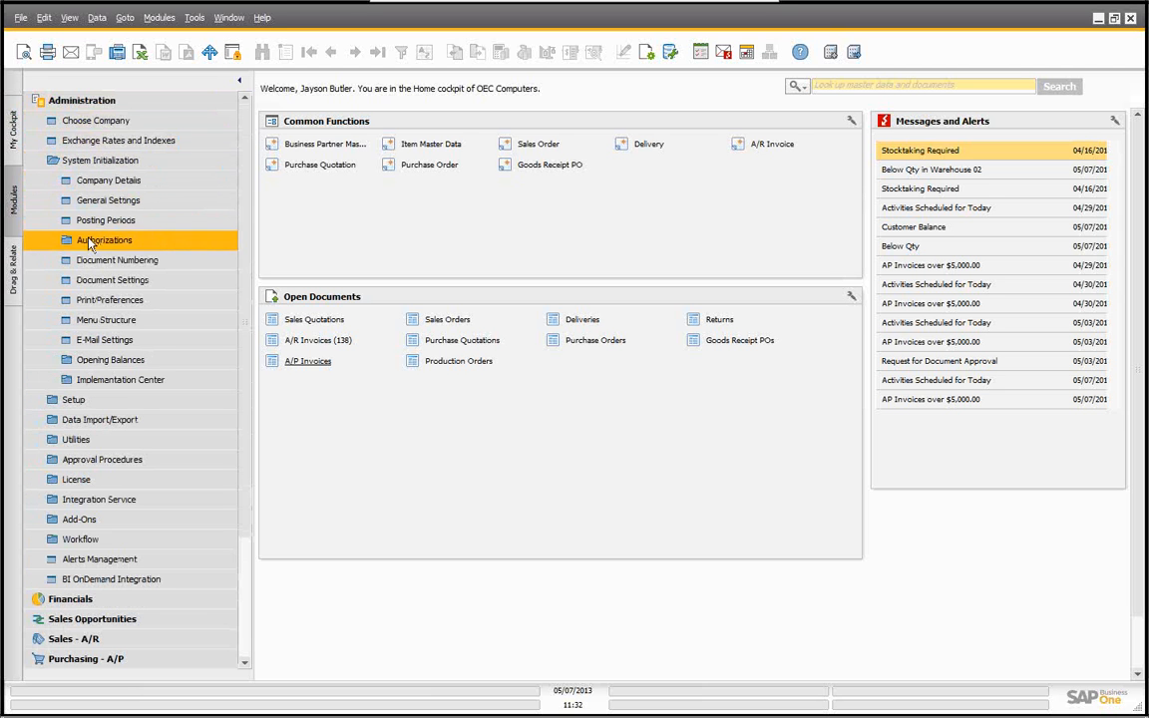
click(112, 284)
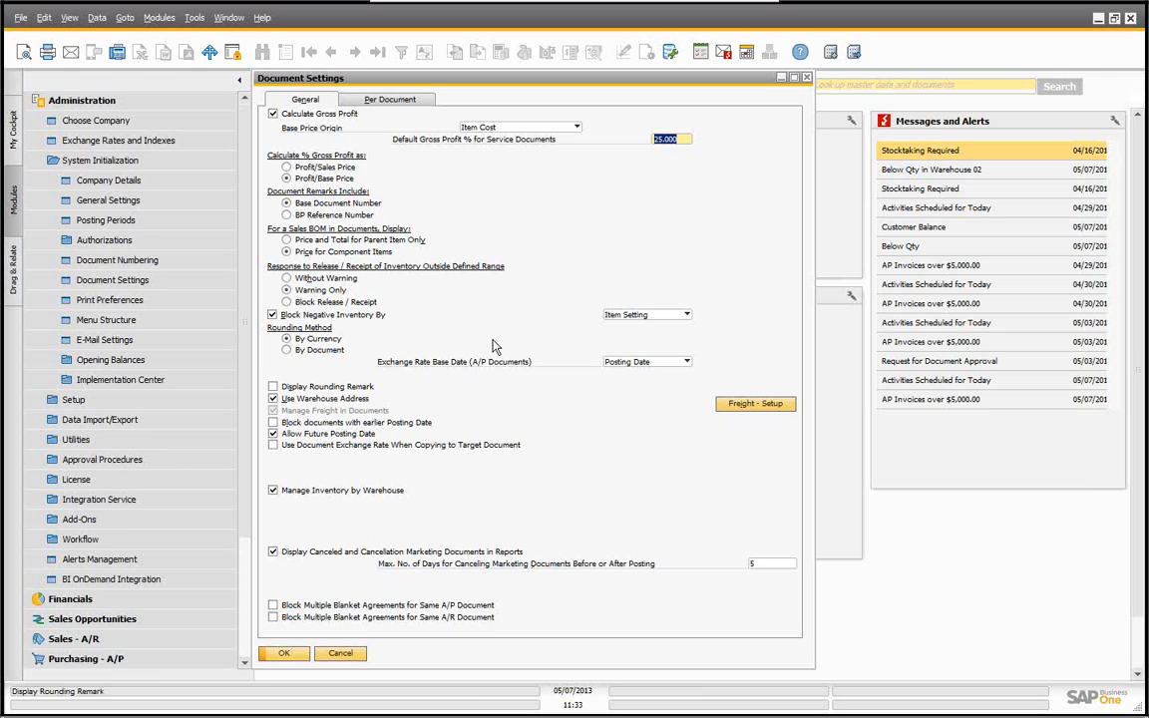
click(393, 101)
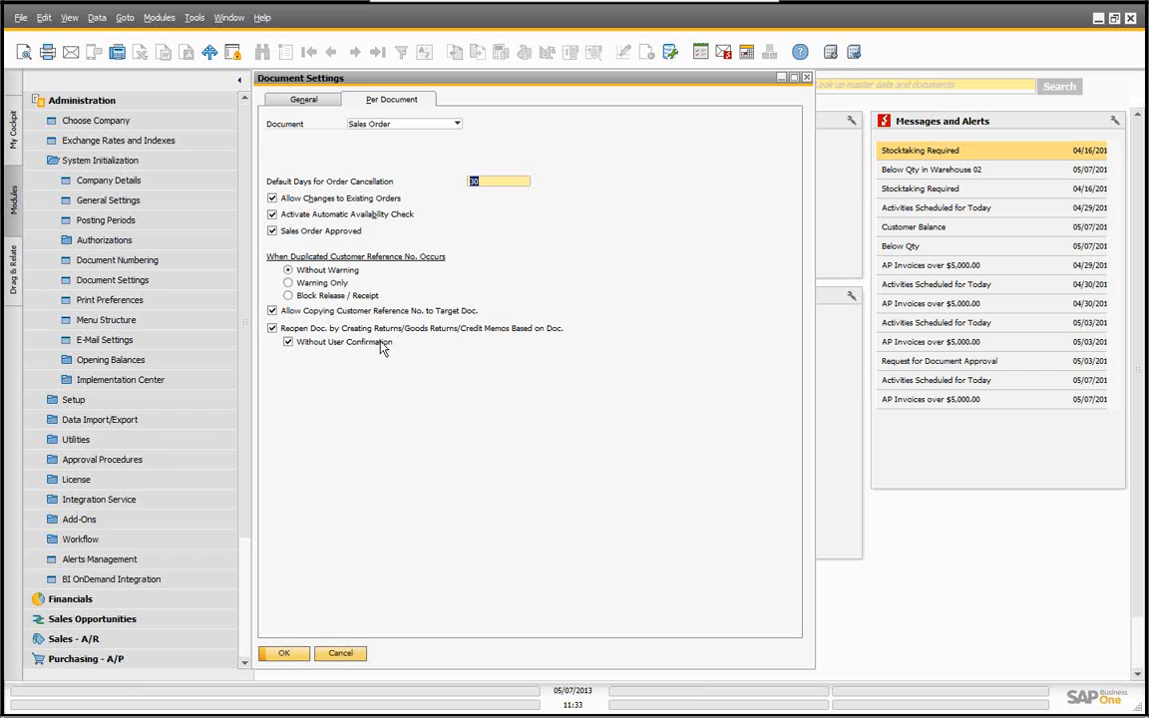
click(288, 343)
click(284, 655)
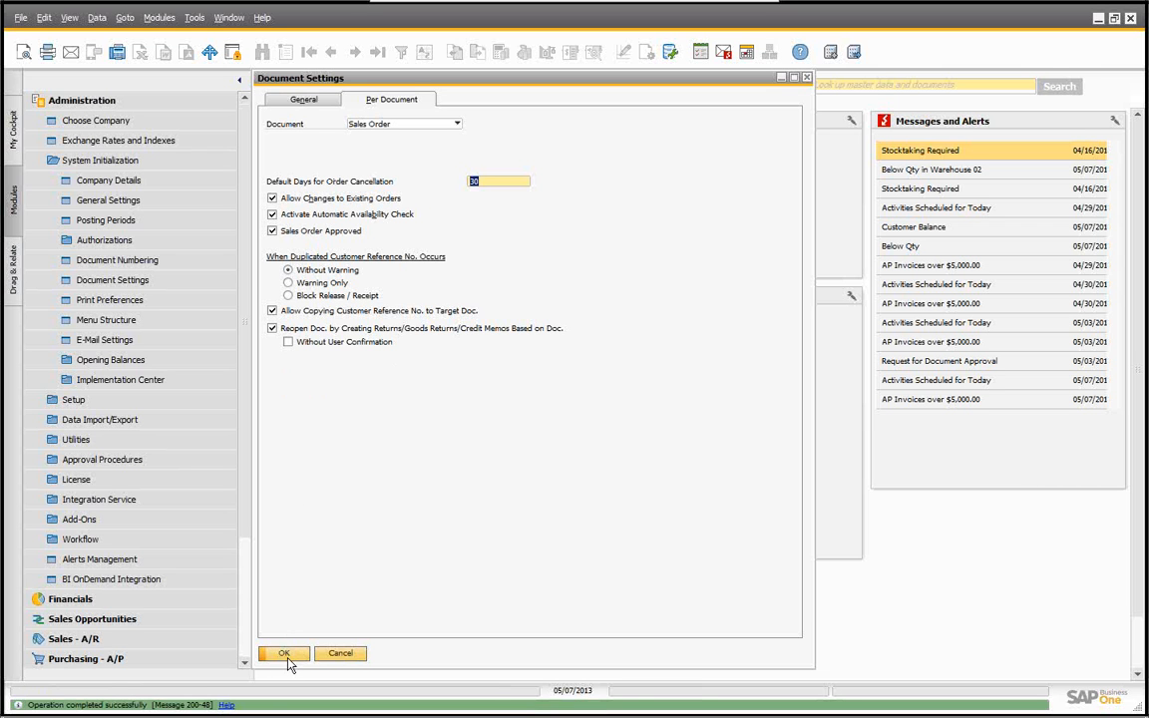
click(287, 654)
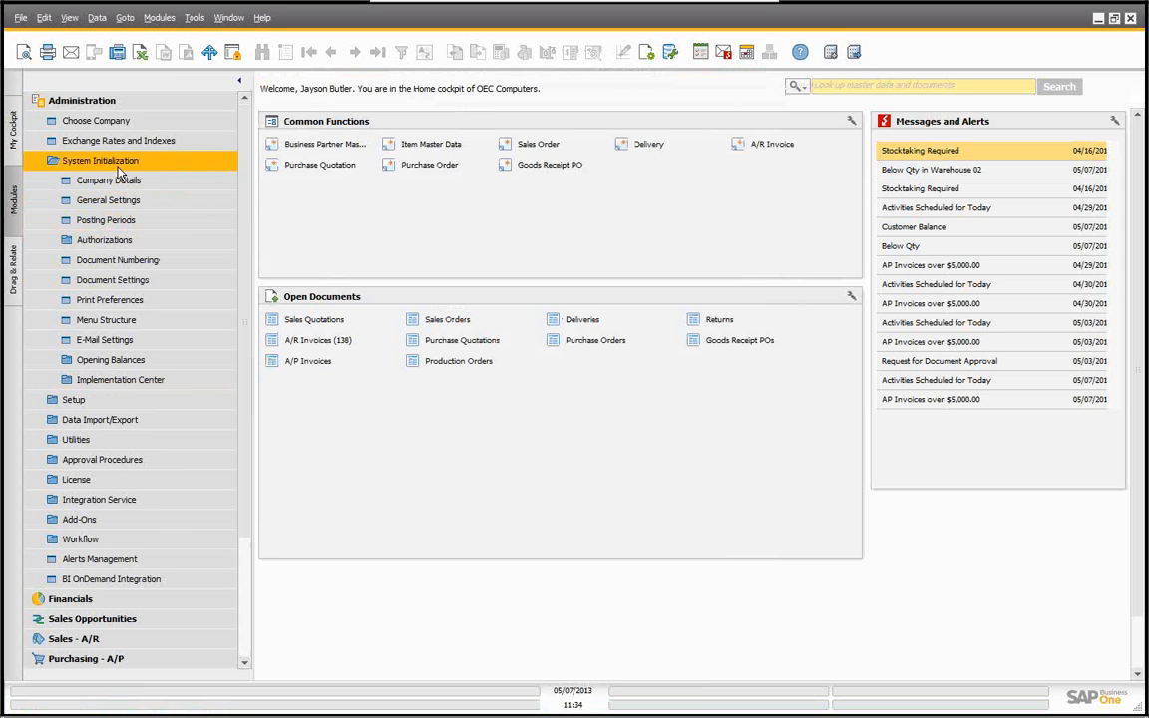
Step: Review a user's general authorizations, searching for the cancellation-related permissions, then close the window
click(104, 241)
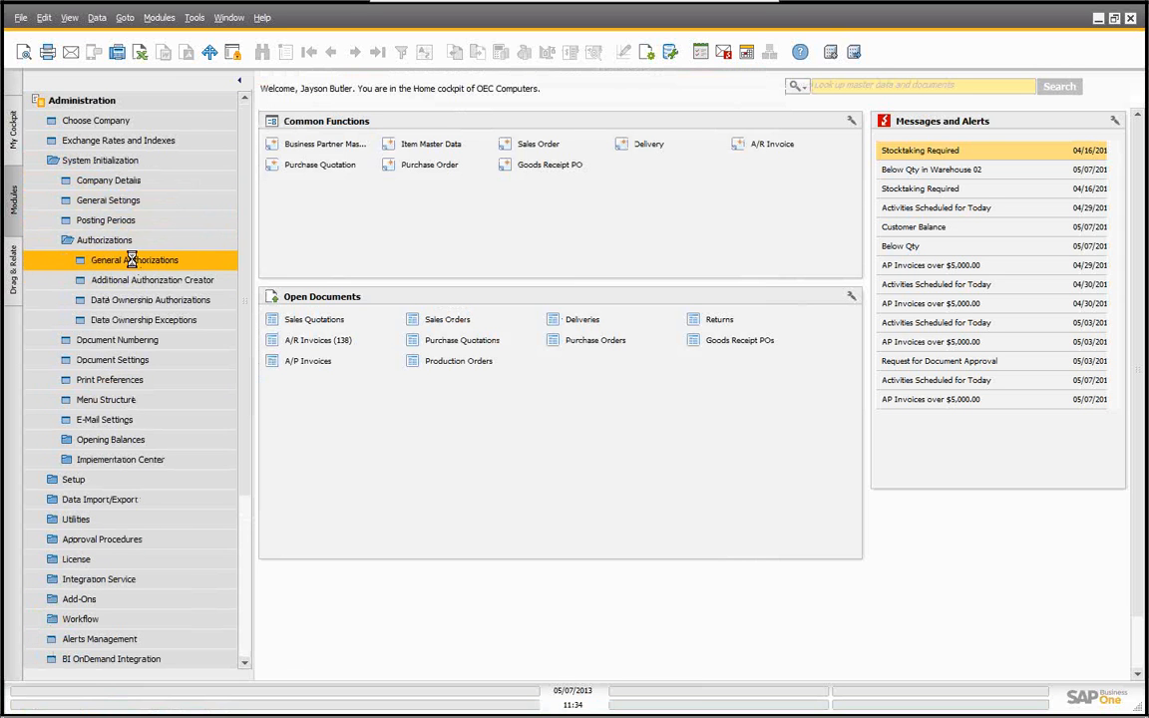
click(132, 262)
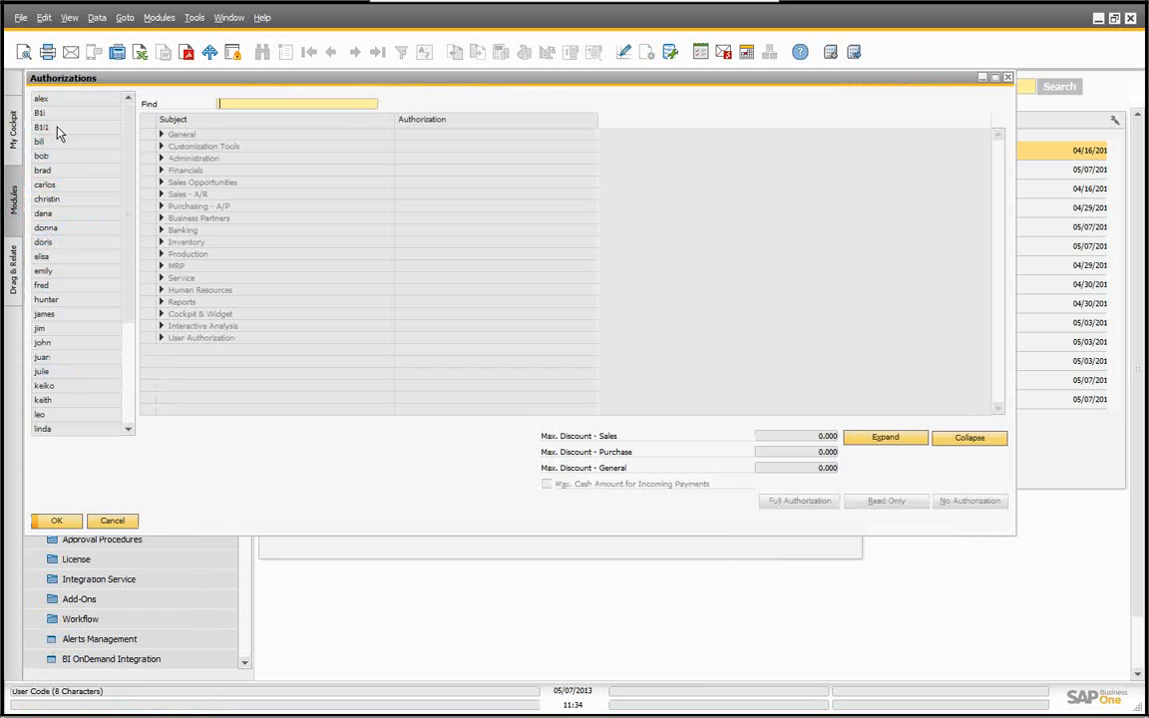
click(45, 153)
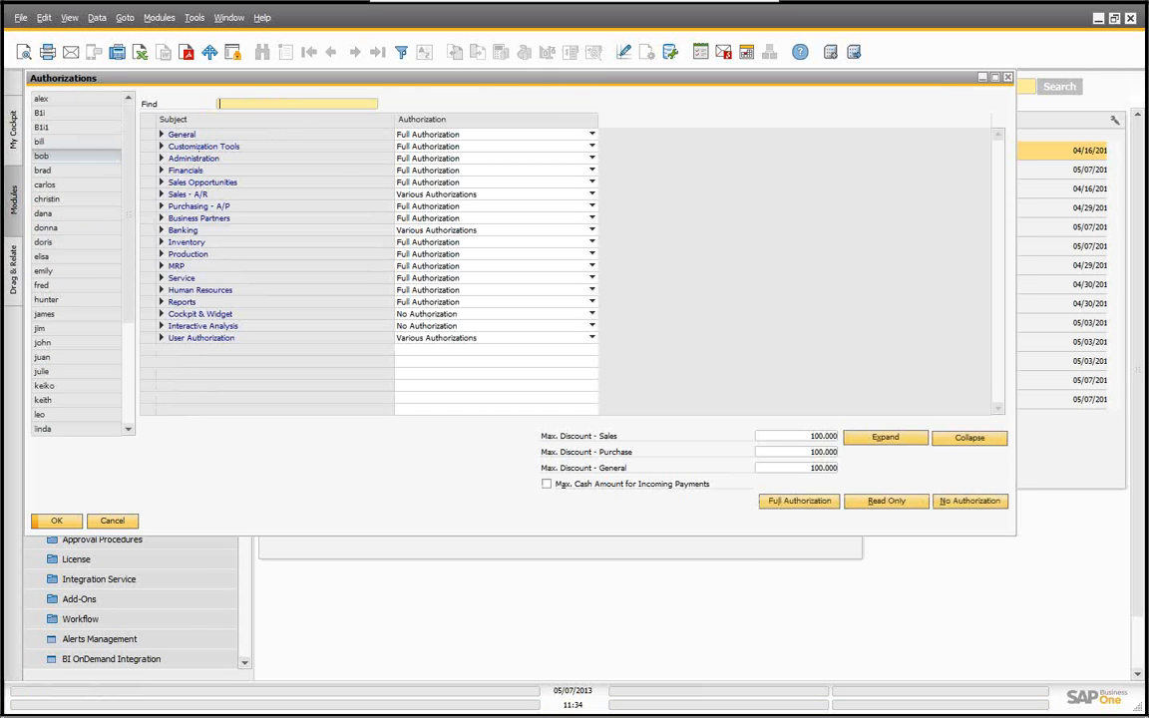
text(can)
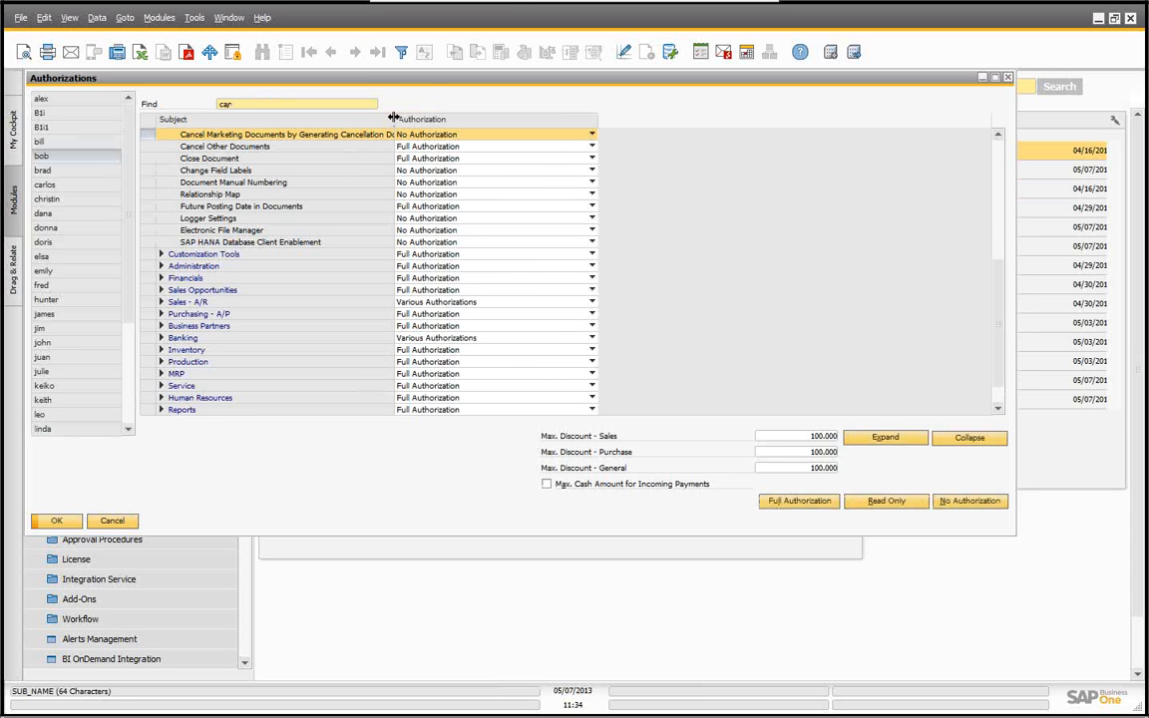
drag(393, 118, 431, 118)
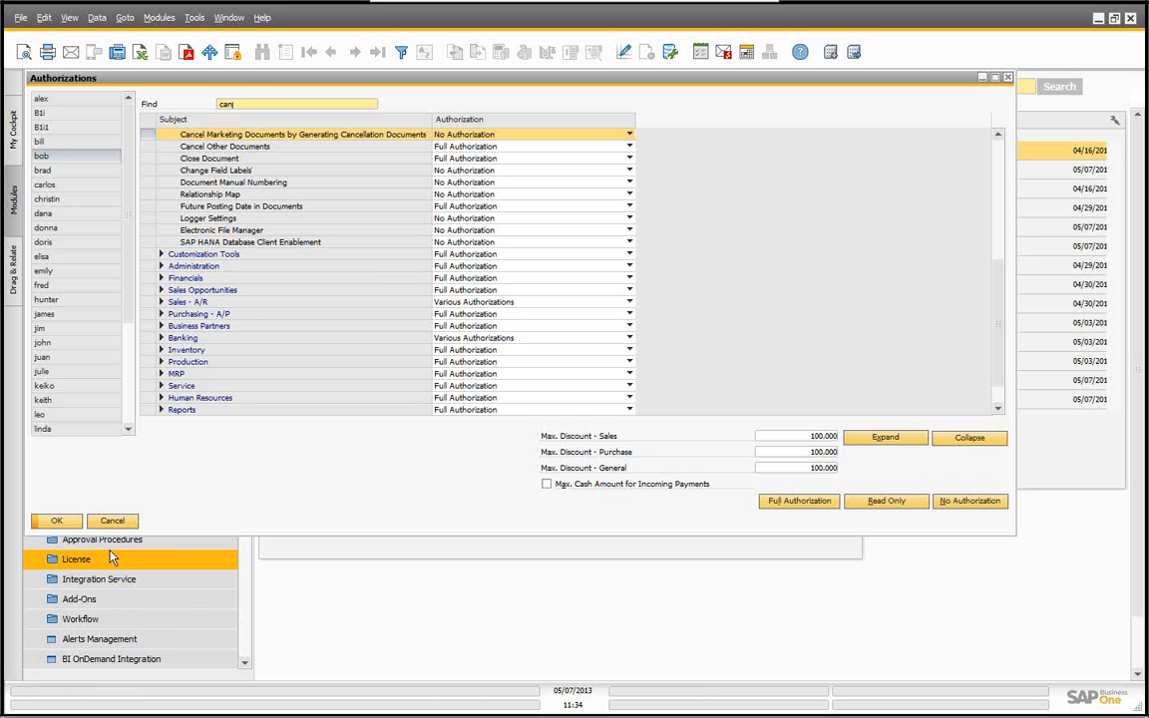
click(113, 522)
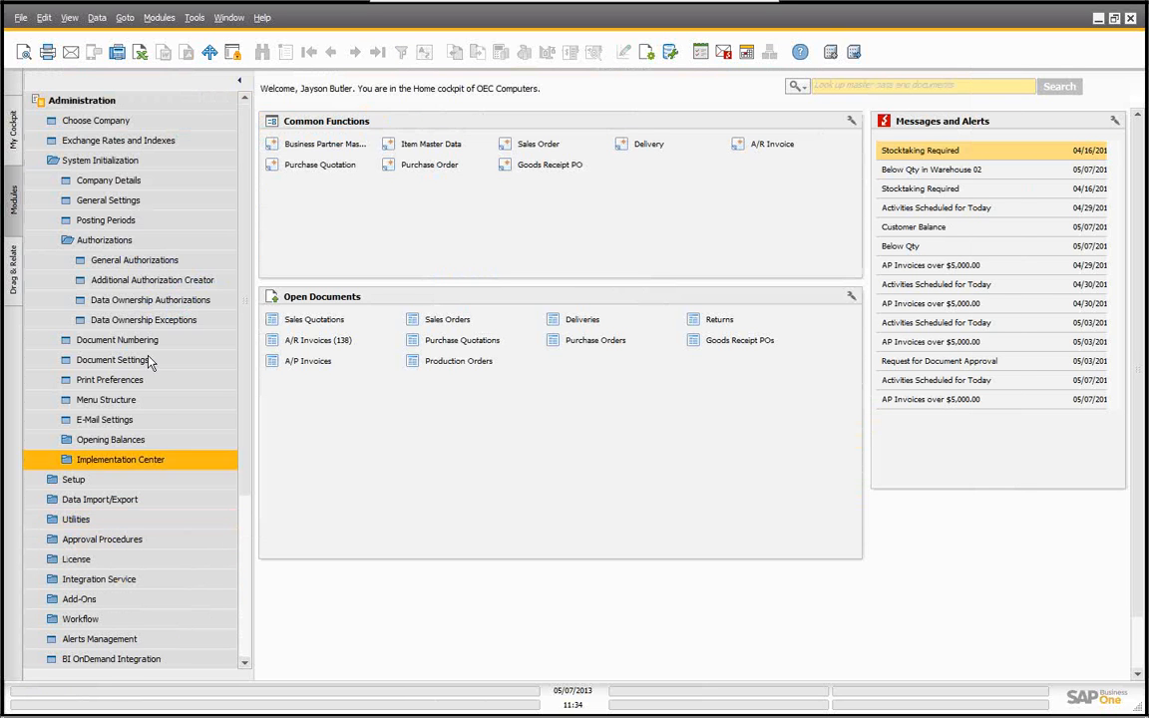
Step: Open a new sales order and select Earthshaker Corporation (C40000) as the customer
click(83, 103)
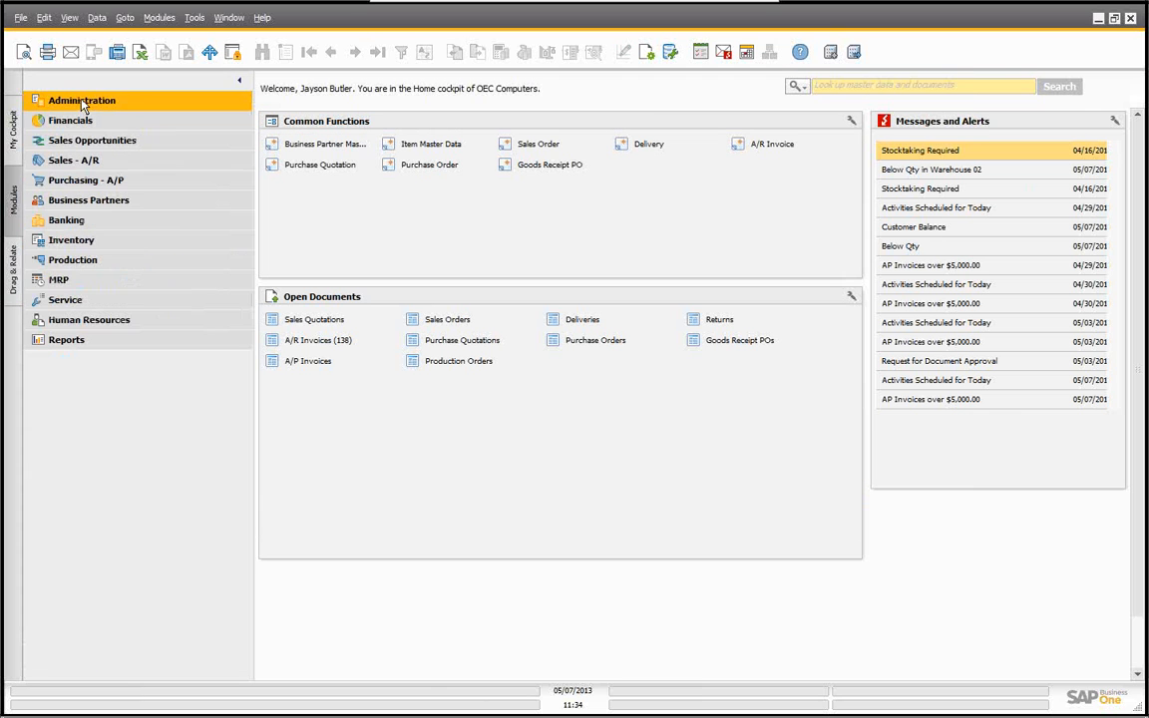
click(536, 145)
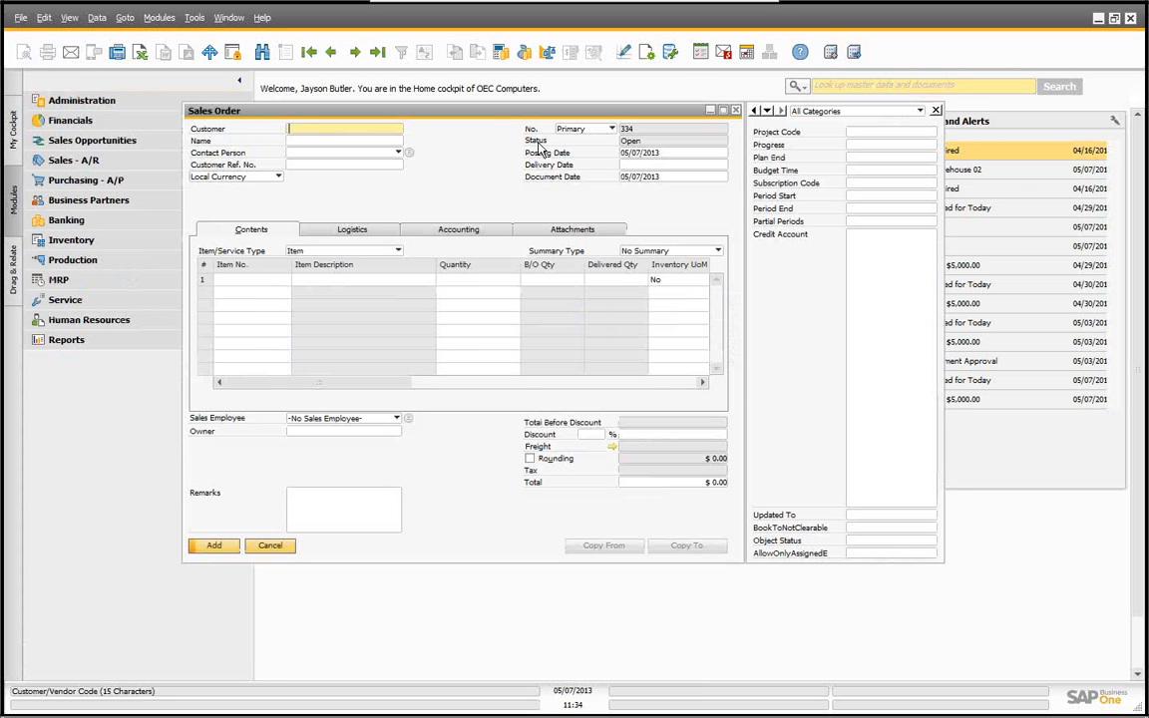
drag(495, 115, 454, 124)
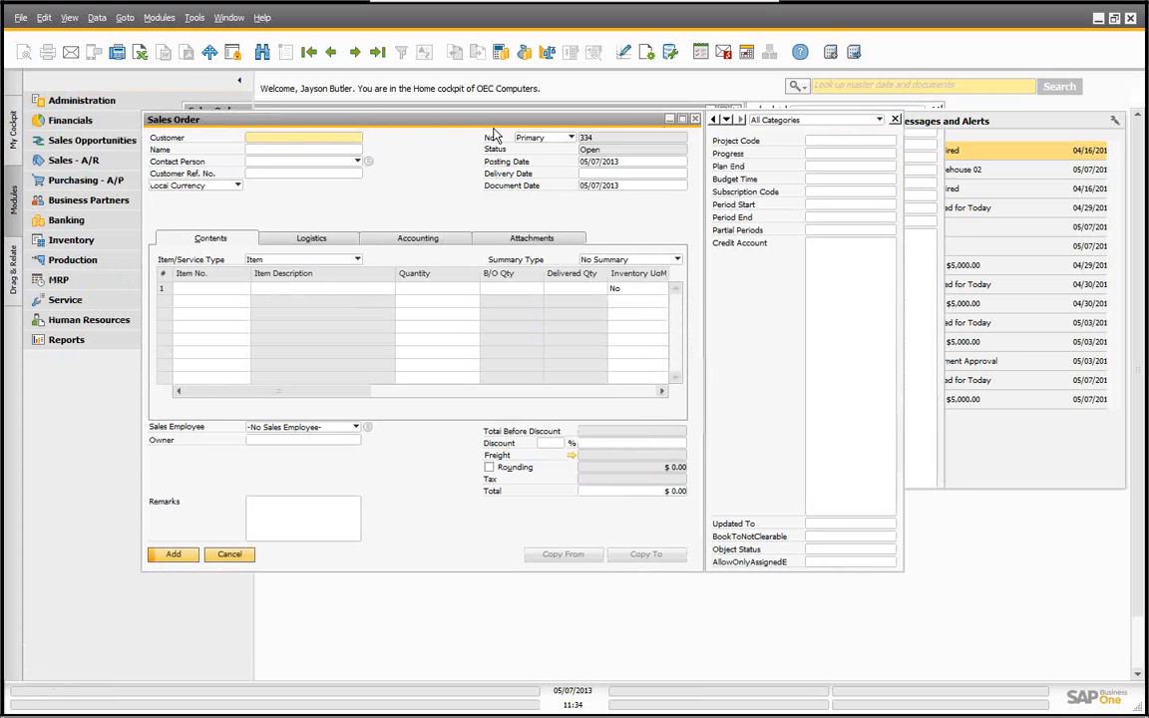
click(895, 120)
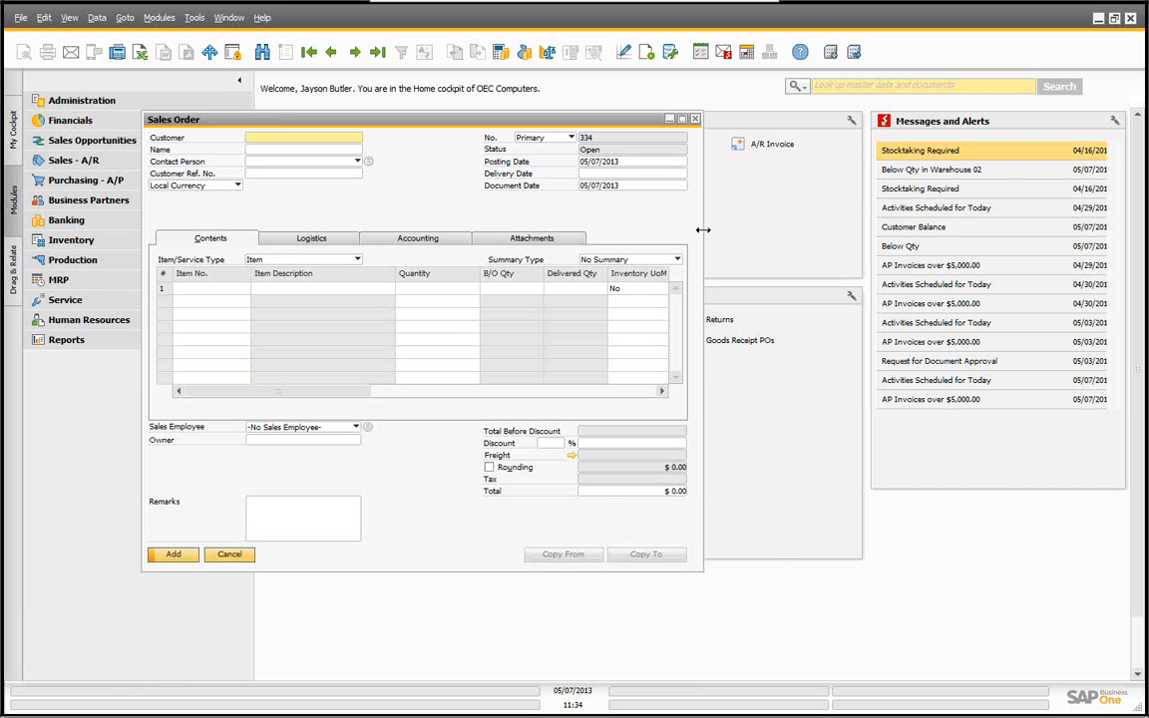
drag(703, 229, 1004, 221)
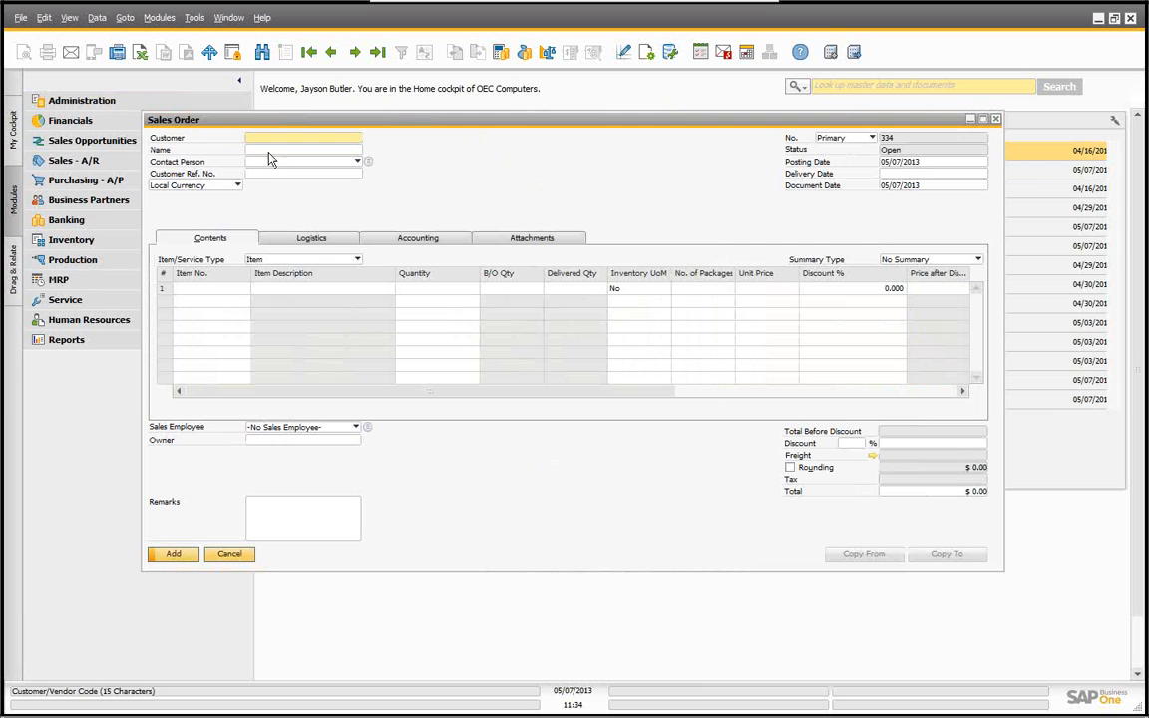
key(Tab)
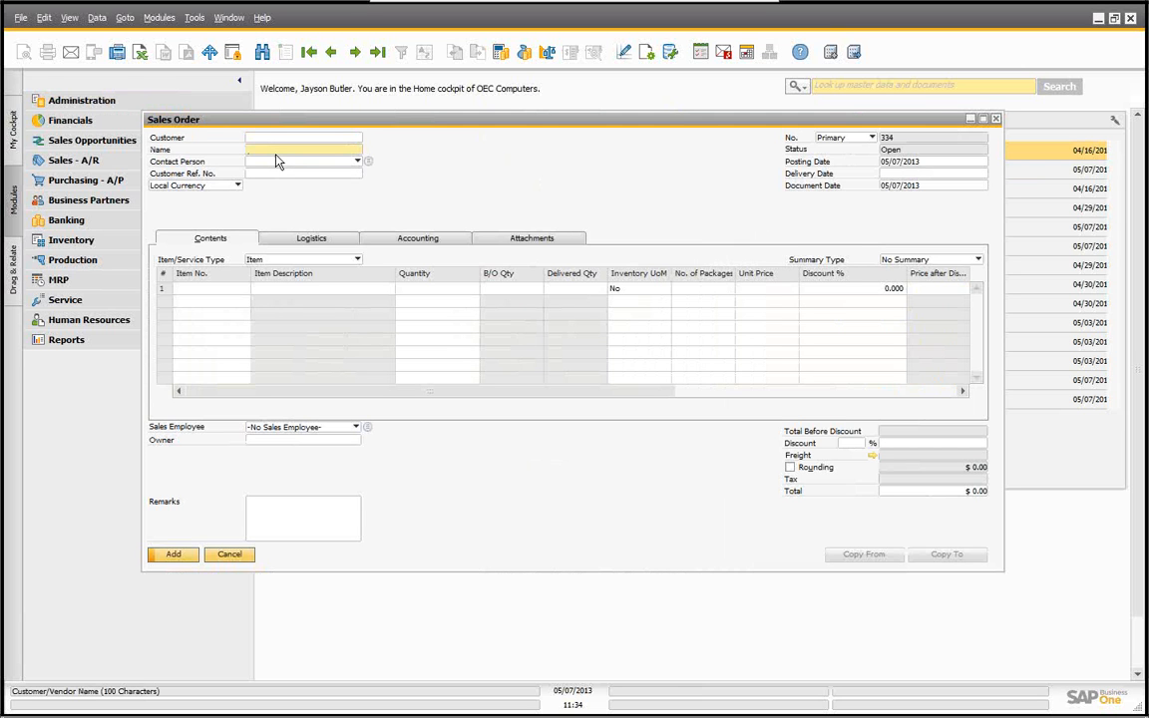
text(shaker Corporation)
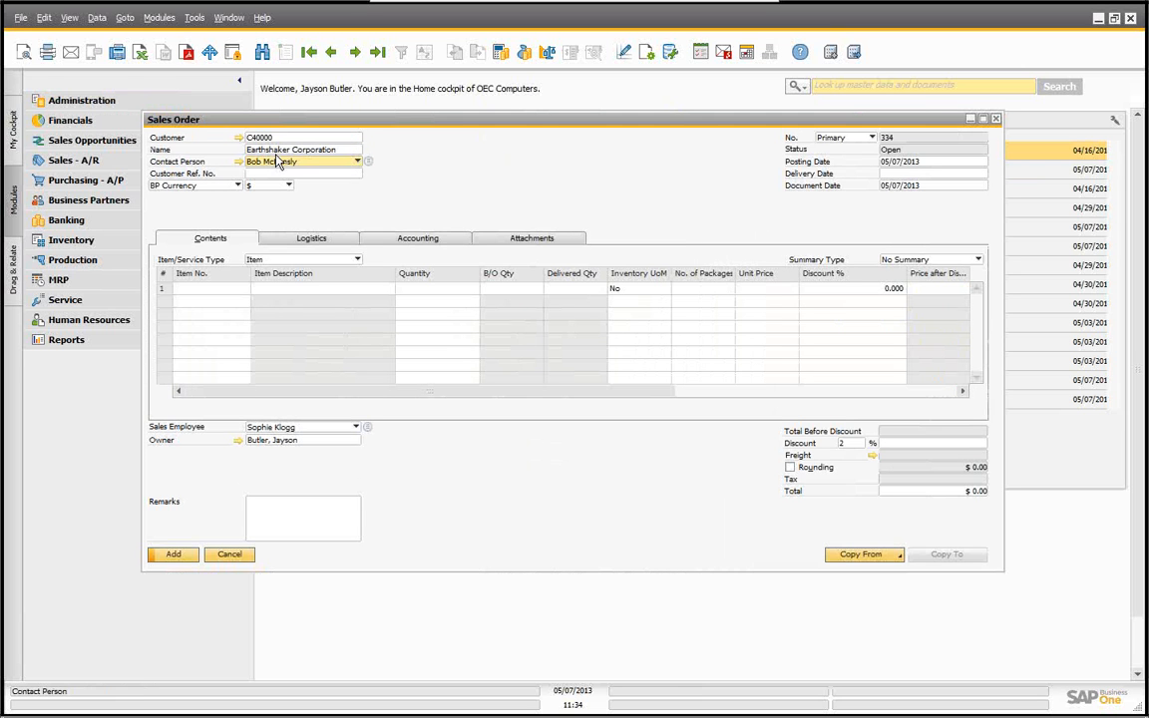
Step: Set the sales order's delivery date to today, 05/07/2013
click(887, 174)
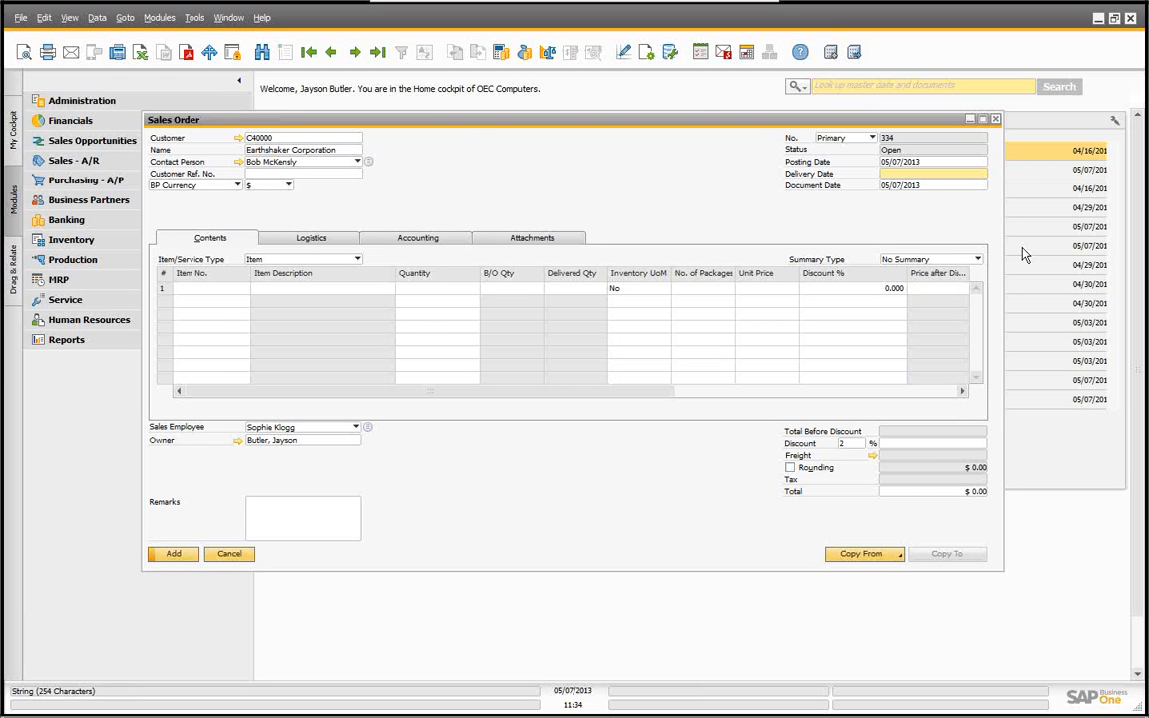
text(t)
key(Tab)
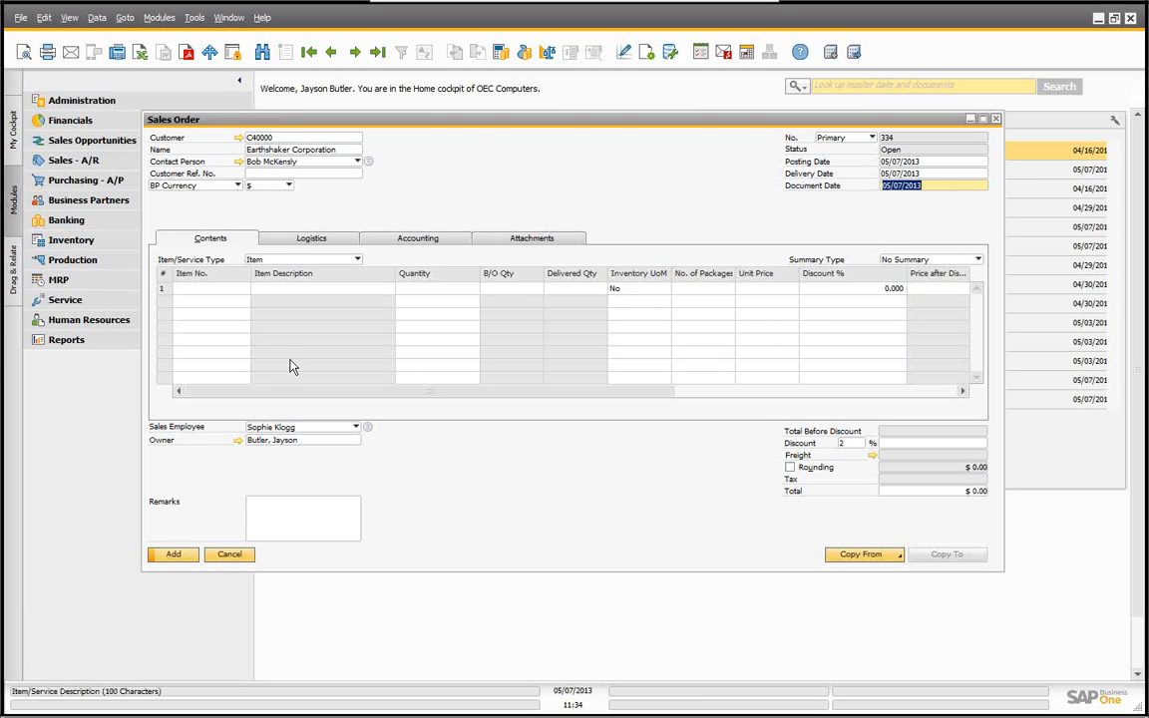
Step: Add items A00001 and A00002 to the order lines from the list of items
click(230, 288)
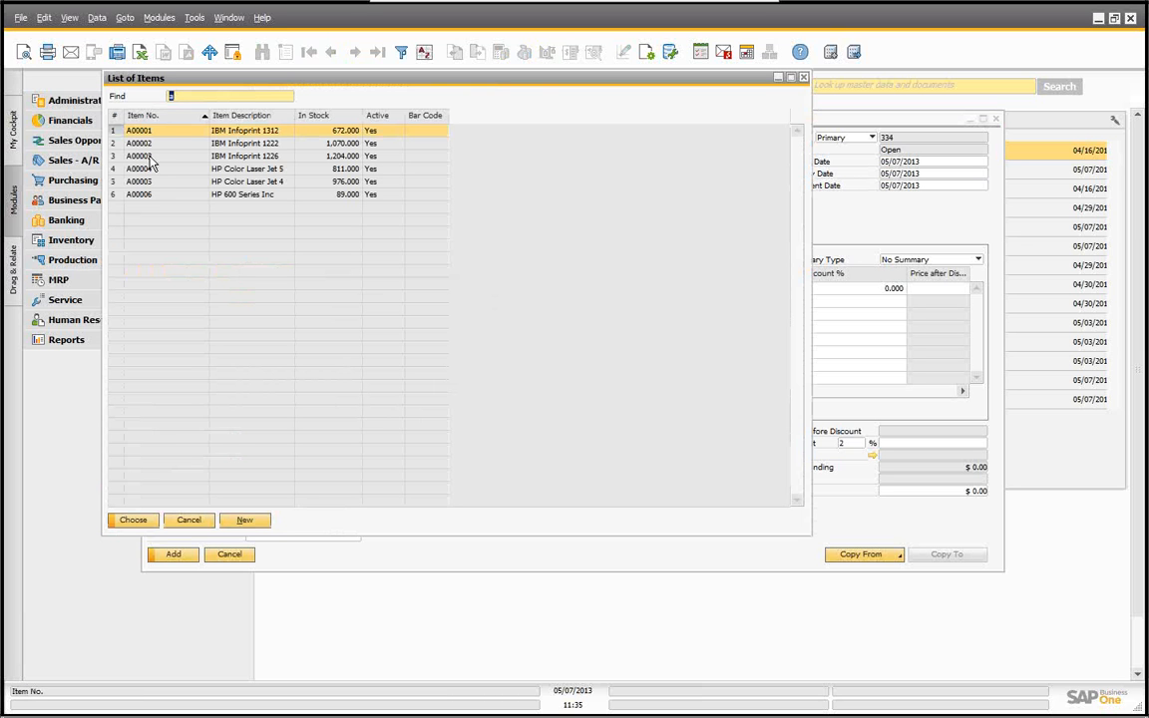
ctrl+click(132, 143)
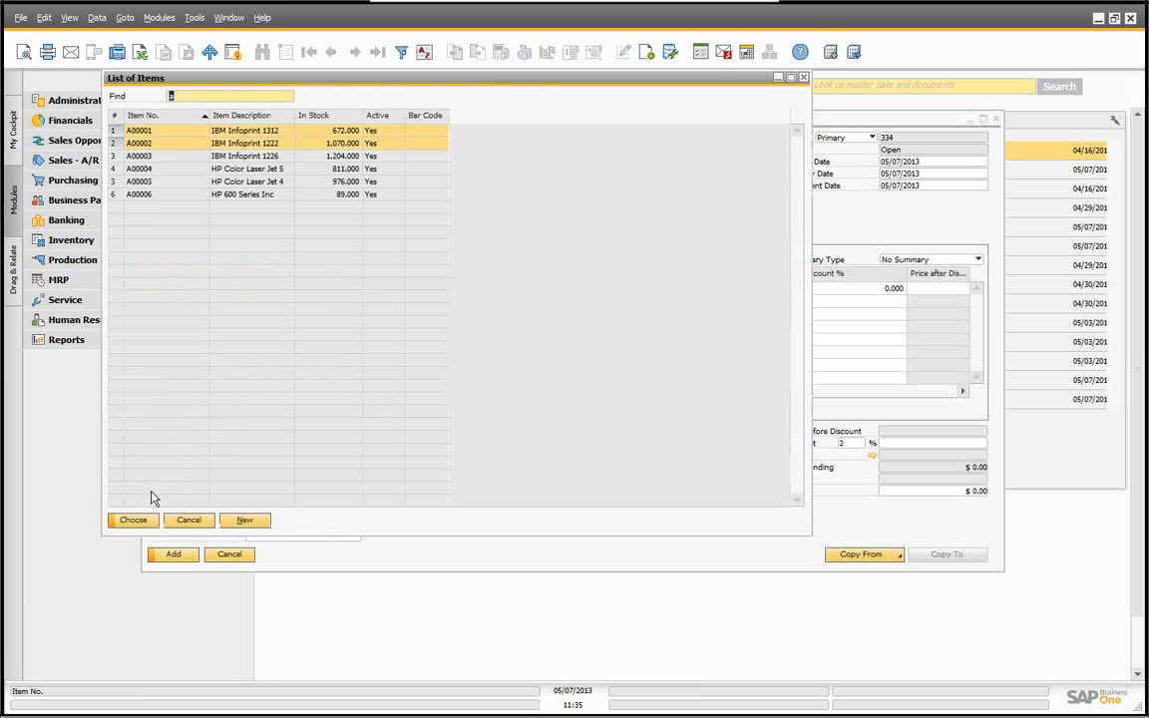
click(135, 520)
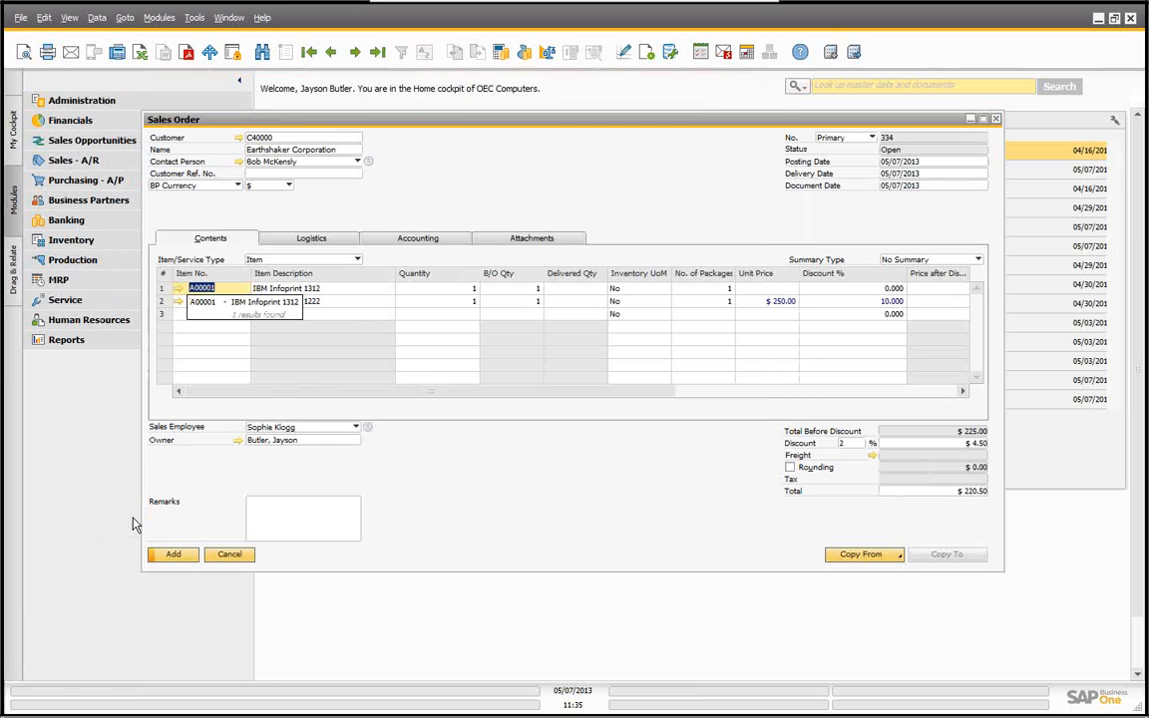
Step: Set the first line's unit price to 300 and add the sales order
click(773, 288)
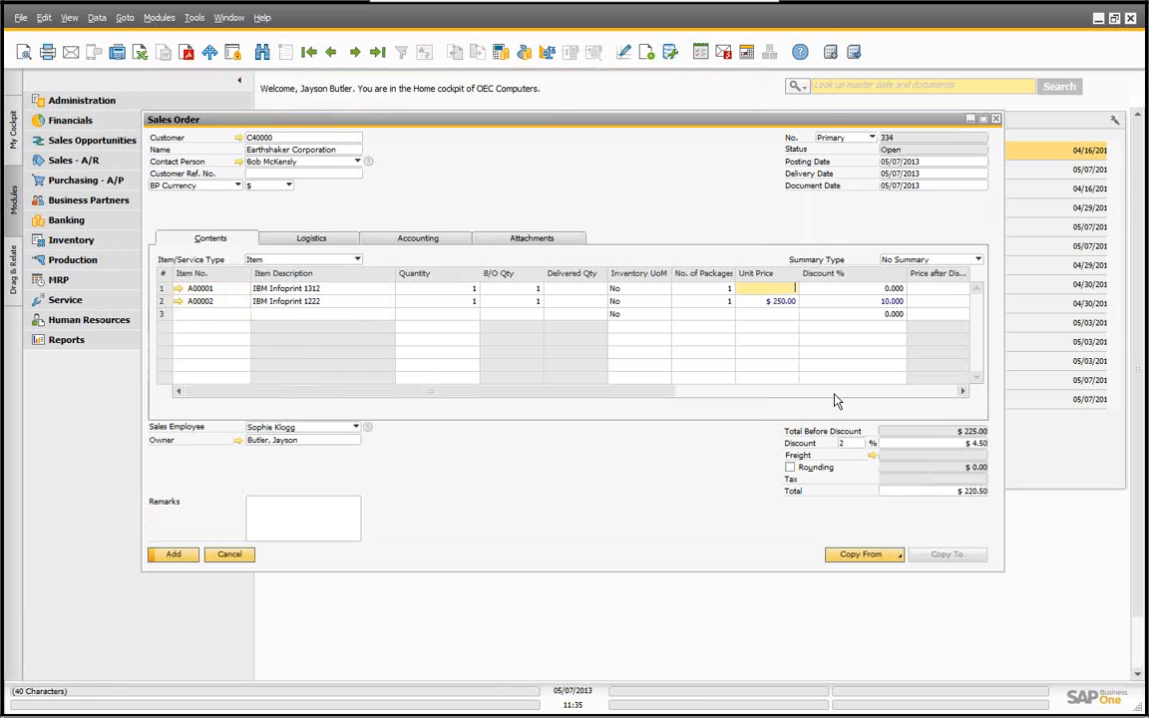
text(300)
key(Tab)
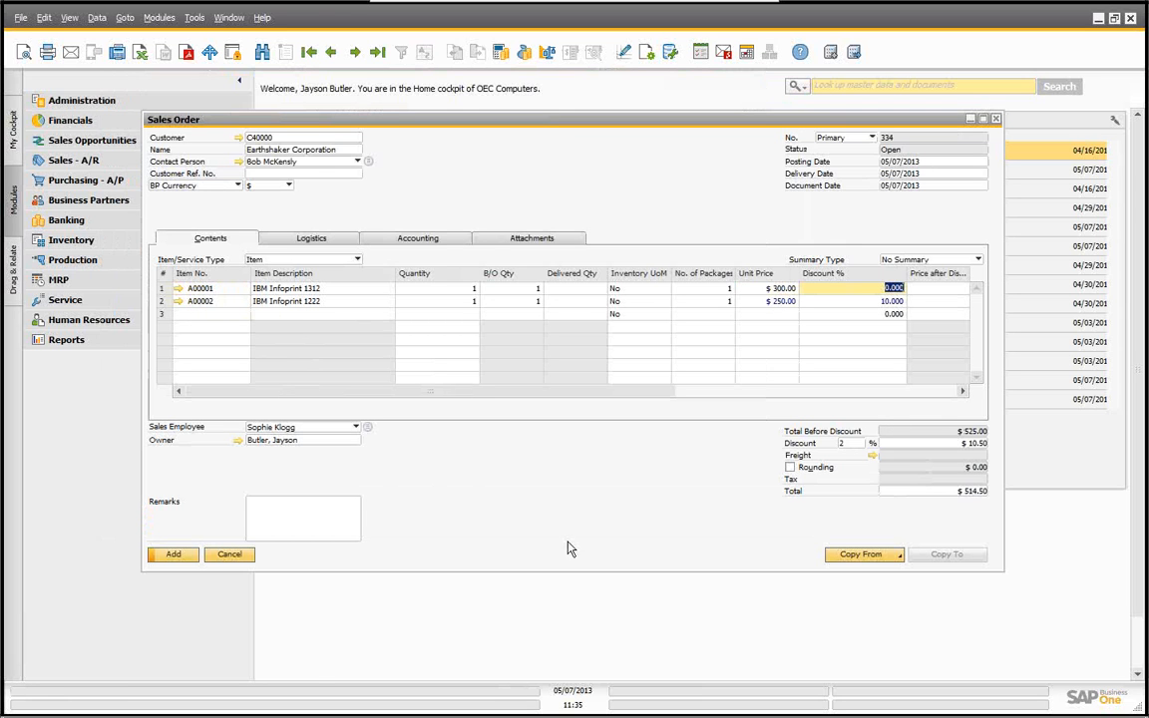
click(174, 555)
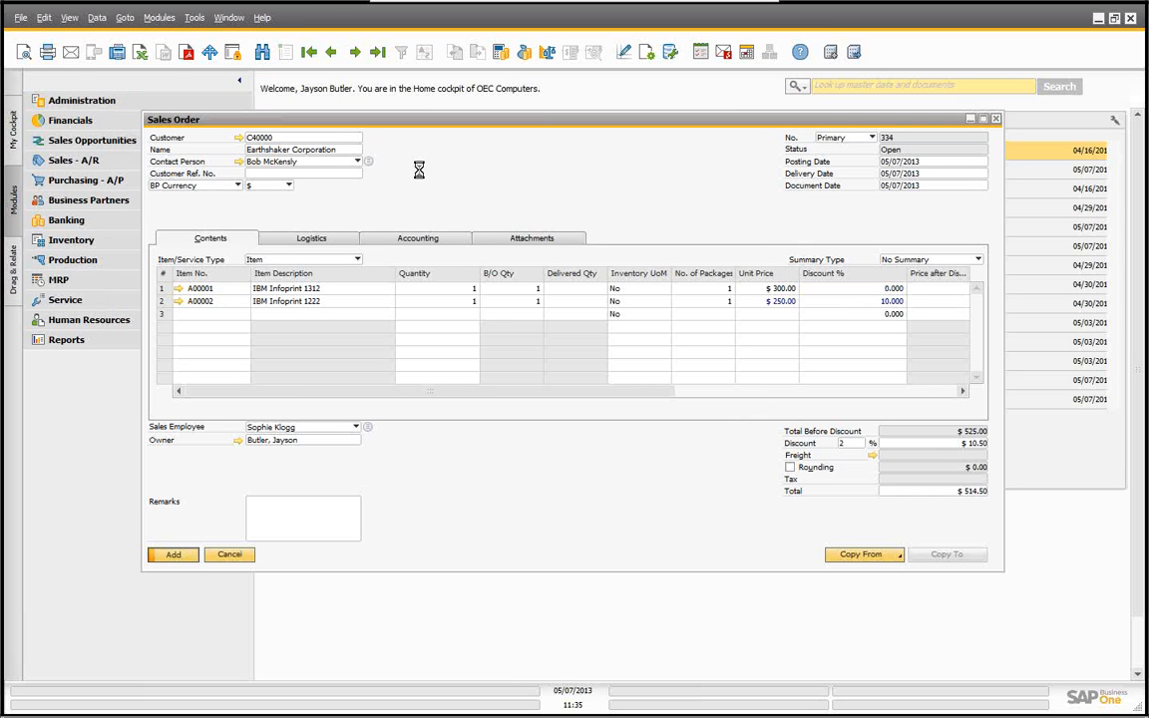
Step: Browse to the last sales order and inspect its cancel options and the cancellation date on the Accounting tab
click(374, 56)
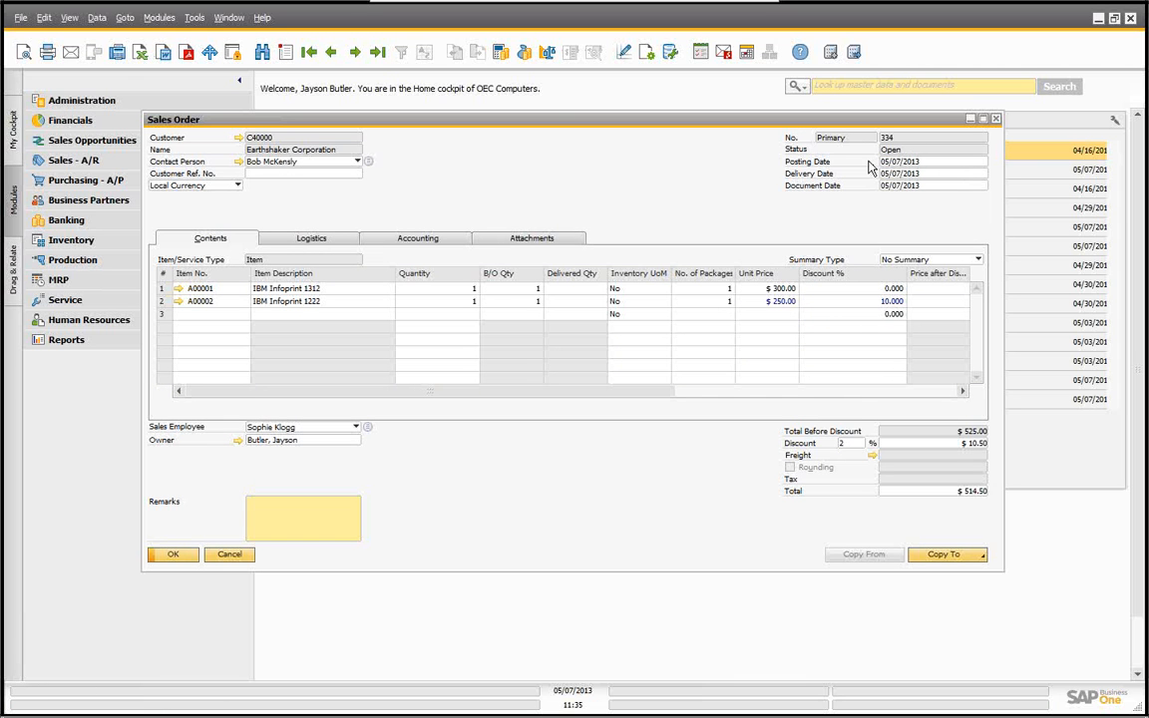
right_click(462, 175)
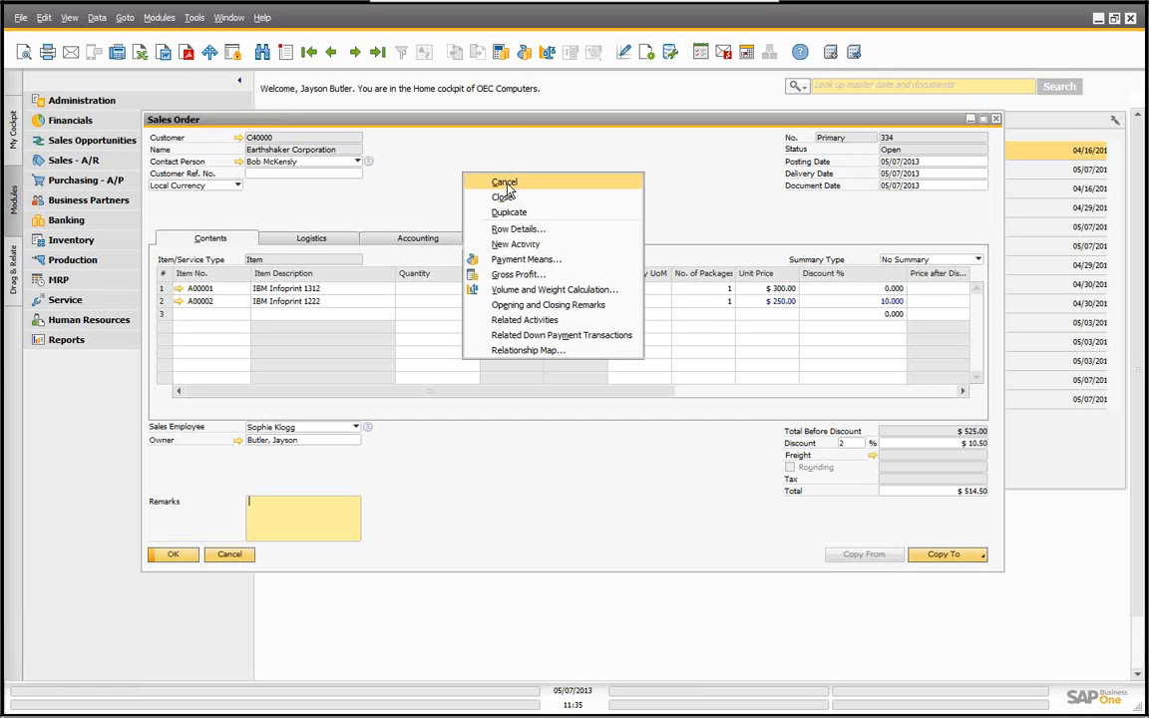
click(383, 158)
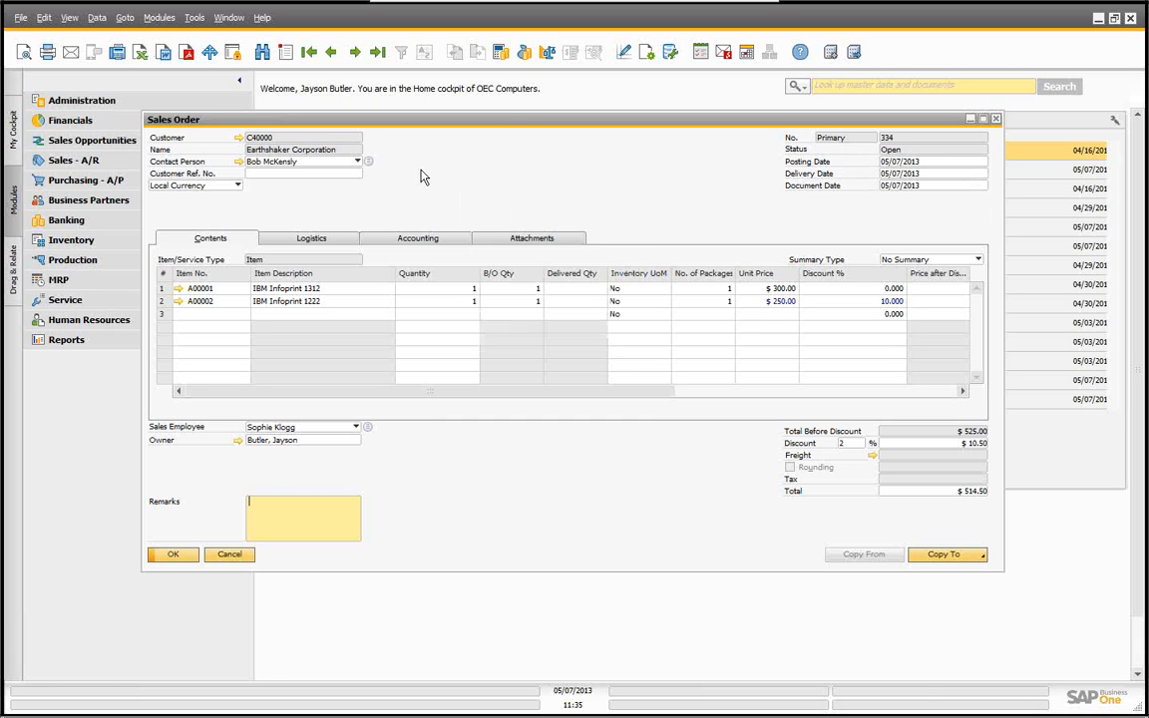
click(413, 243)
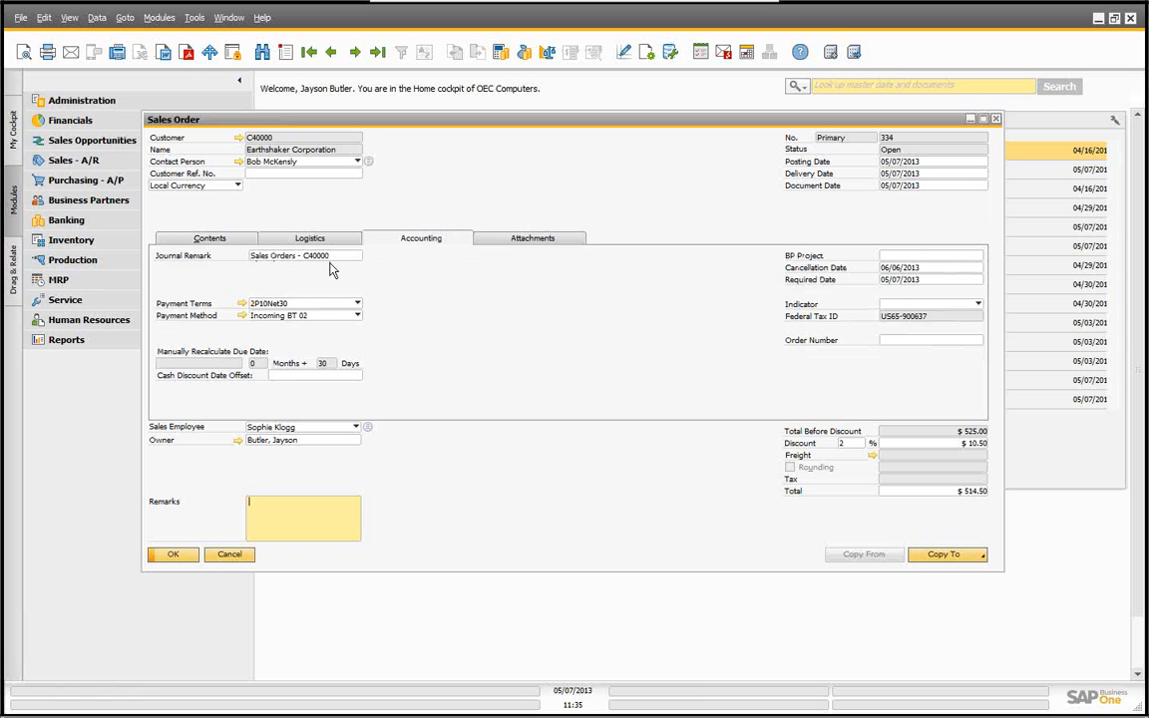
click(212, 240)
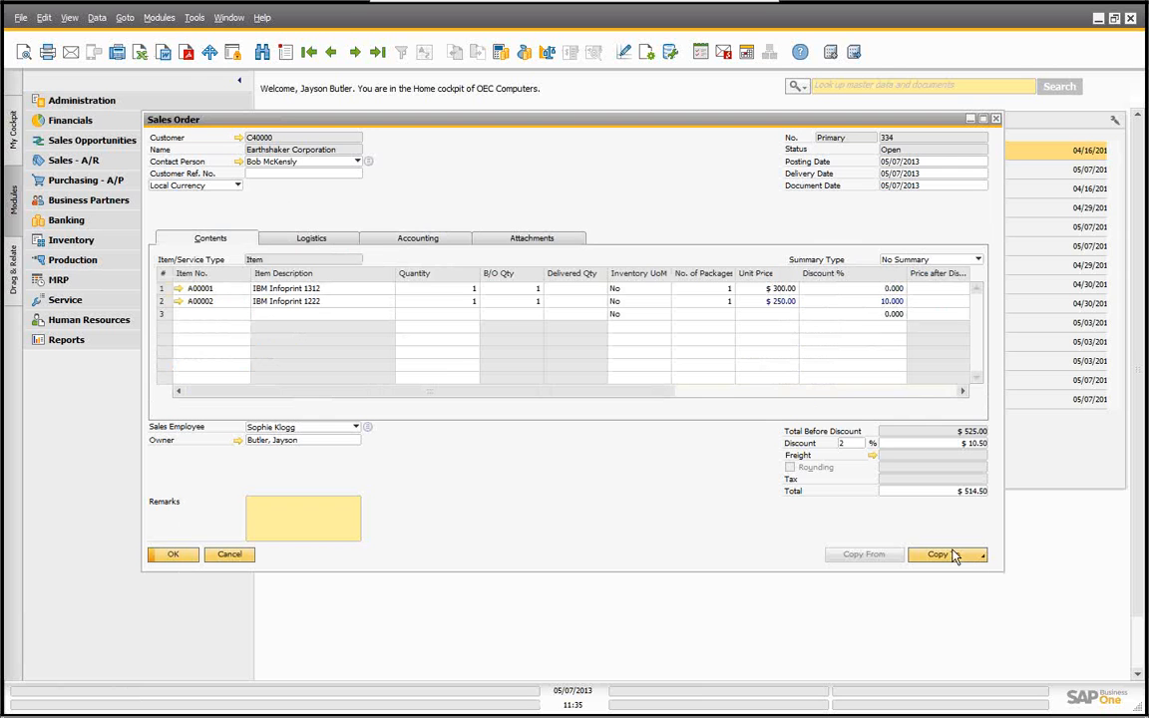
Step: Clear the order's header discount percentage and update the sales order
click(850, 443)
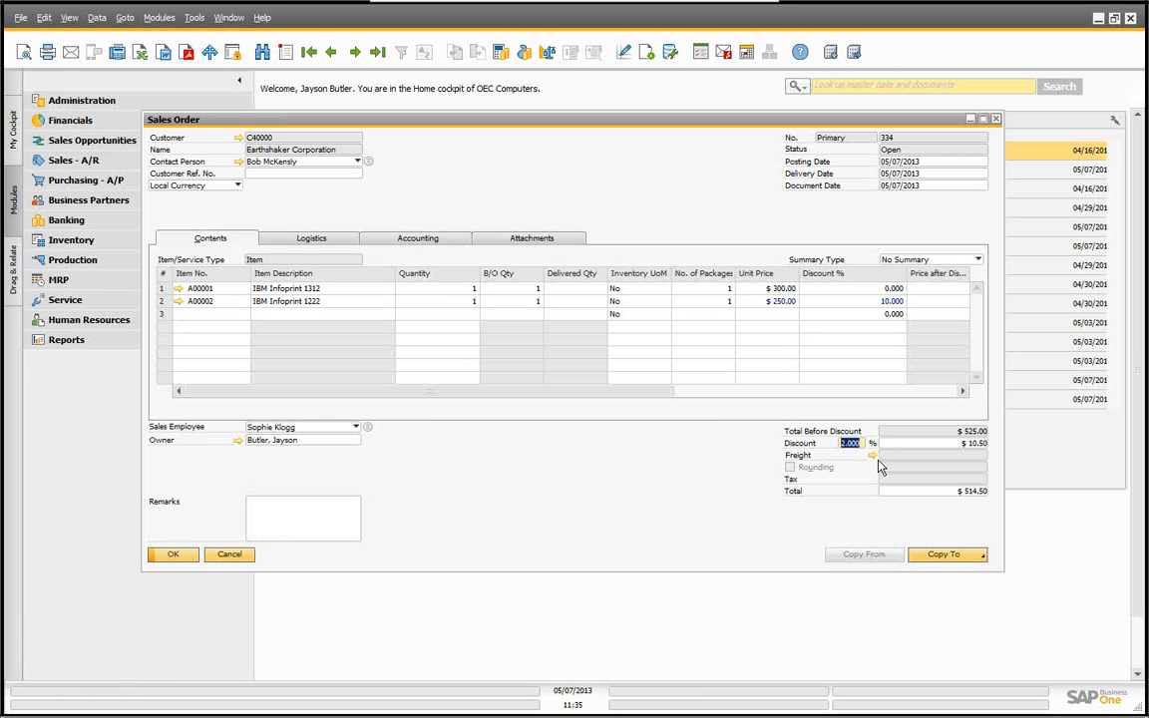
key(BackSpace)
key(Tab)
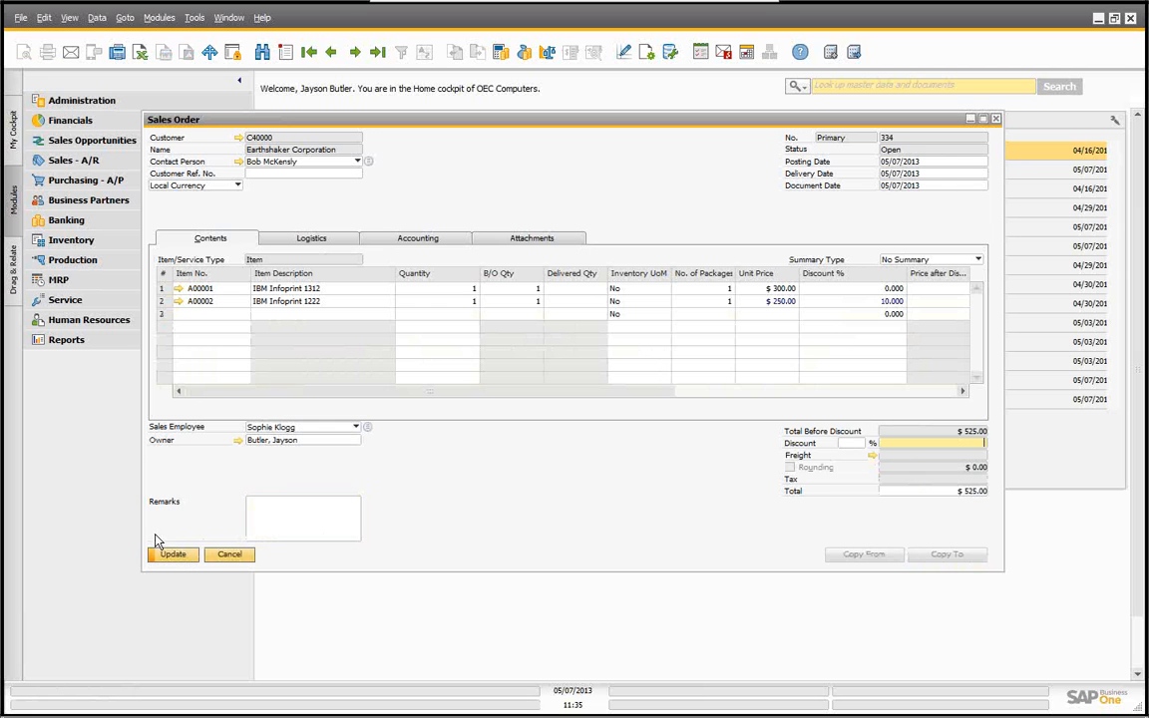
click(171, 555)
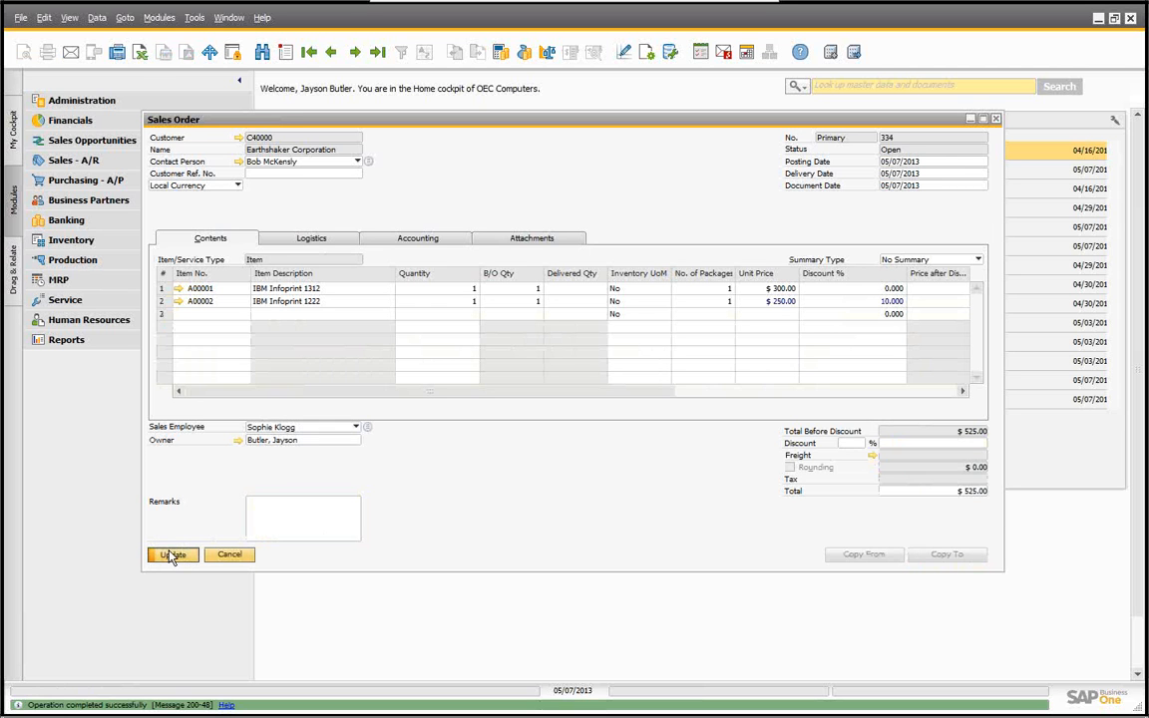
Step: Copy the sales order to a delivery and add the delivery
click(952, 556)
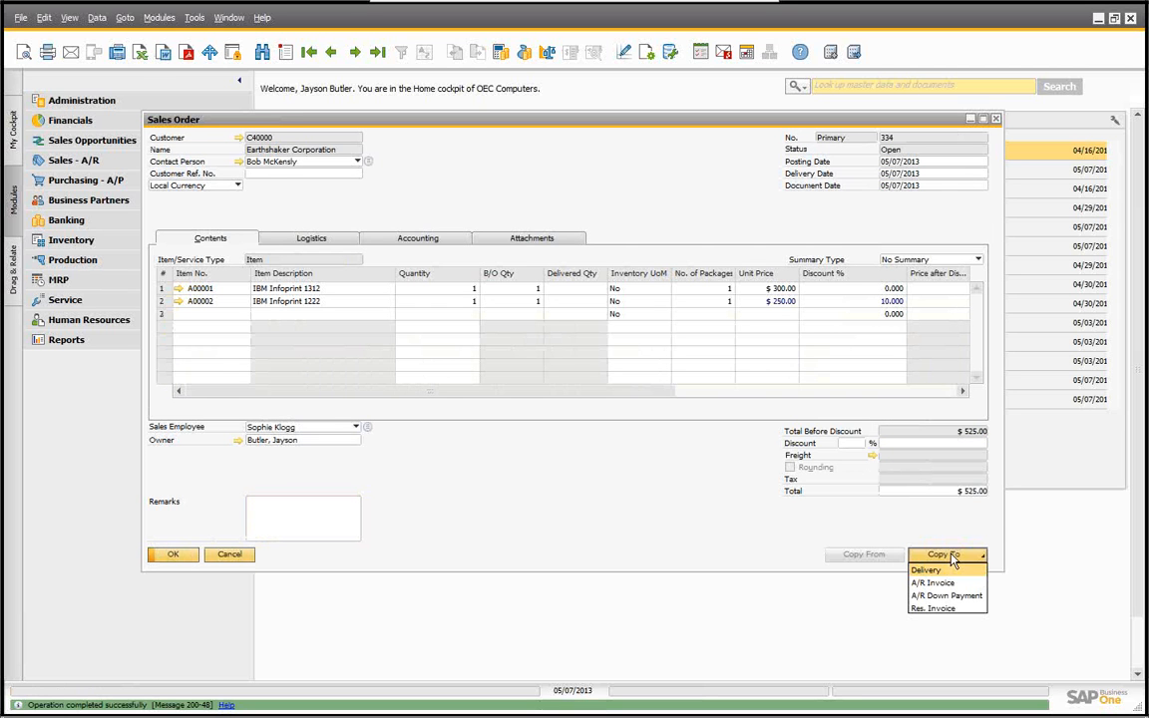
click(926, 571)
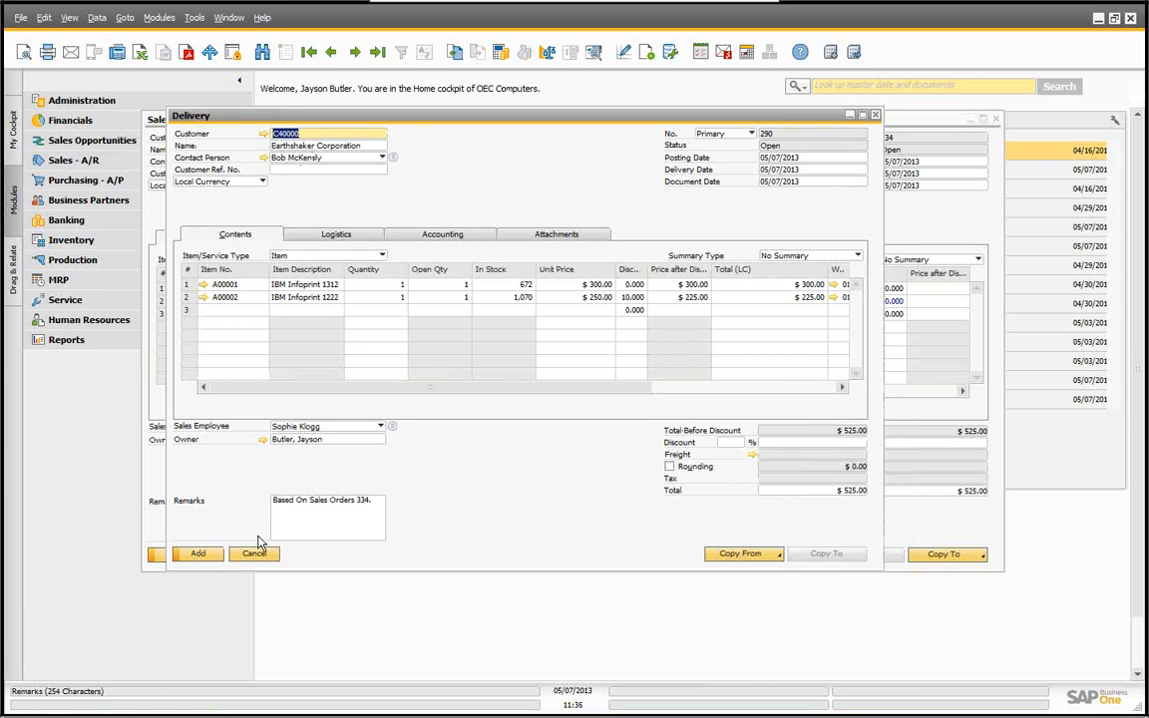
click(197, 555)
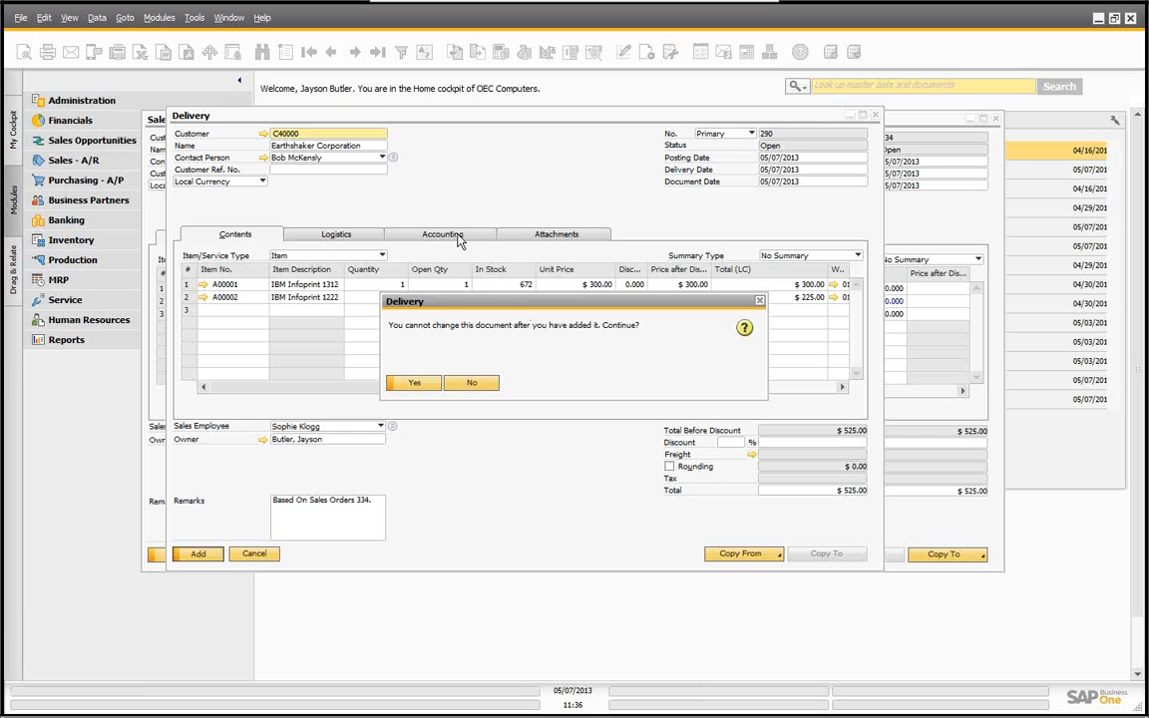
click(418, 385)
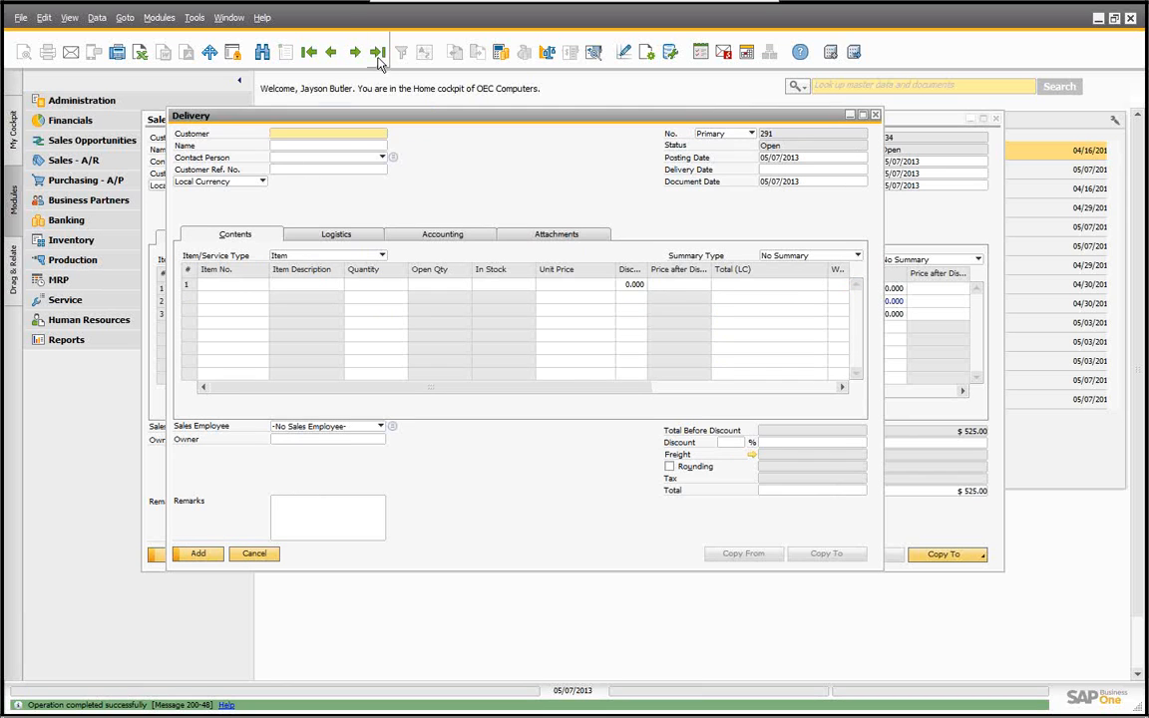
Step: Browse to the last delivery and view its journal entry from the Accounting details, then close the windows
click(377, 52)
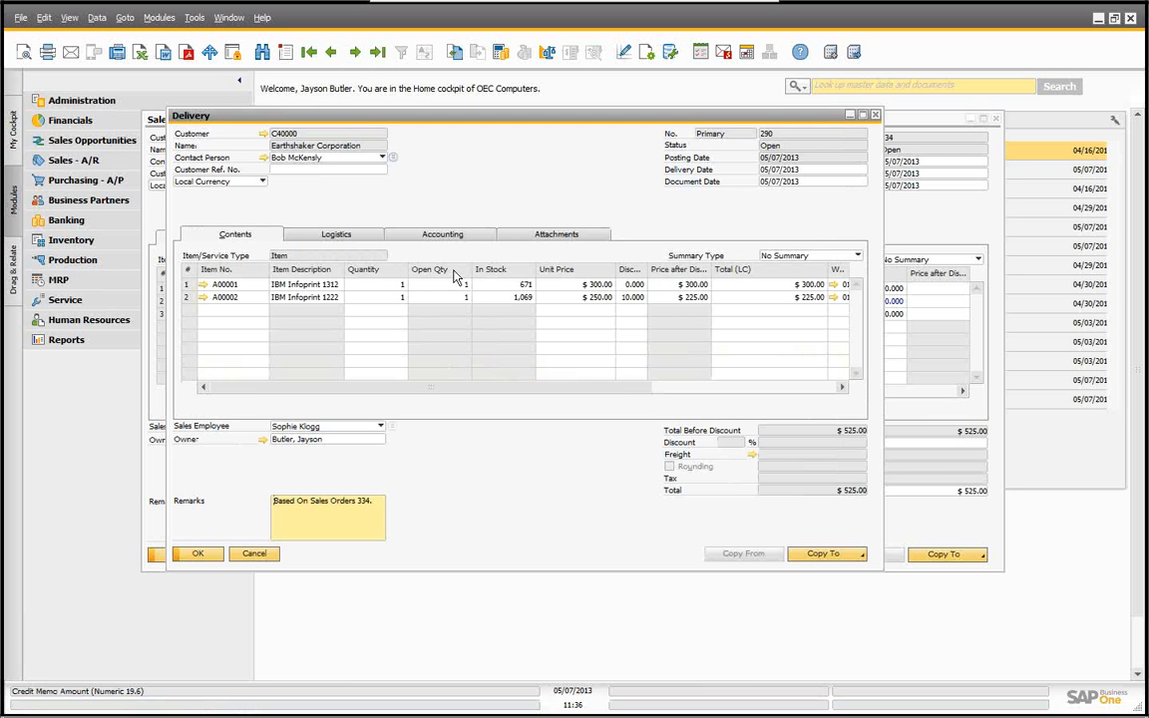
click(444, 235)
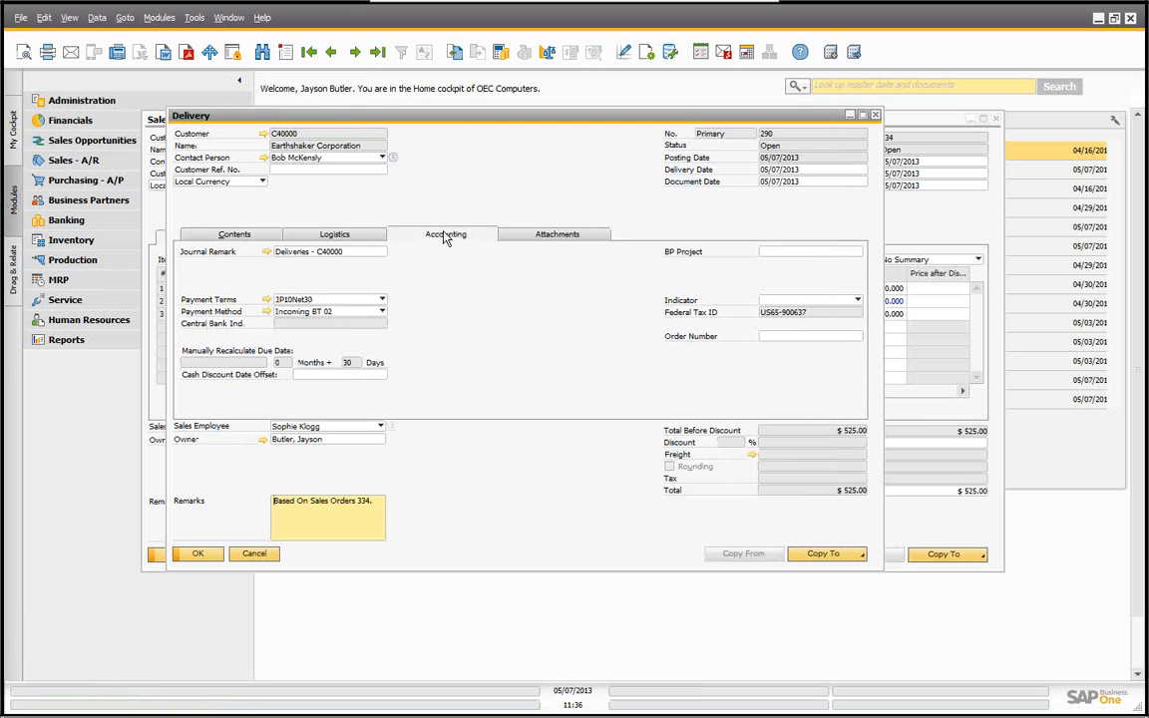
click(266, 252)
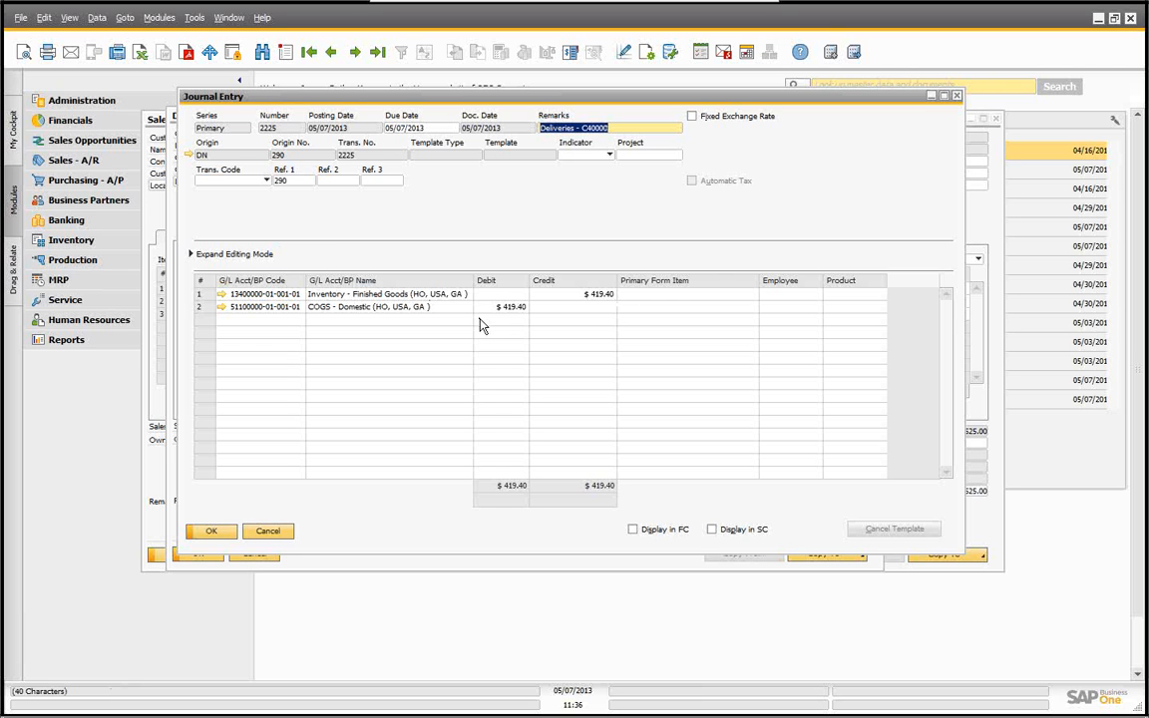
click(268, 532)
click(259, 551)
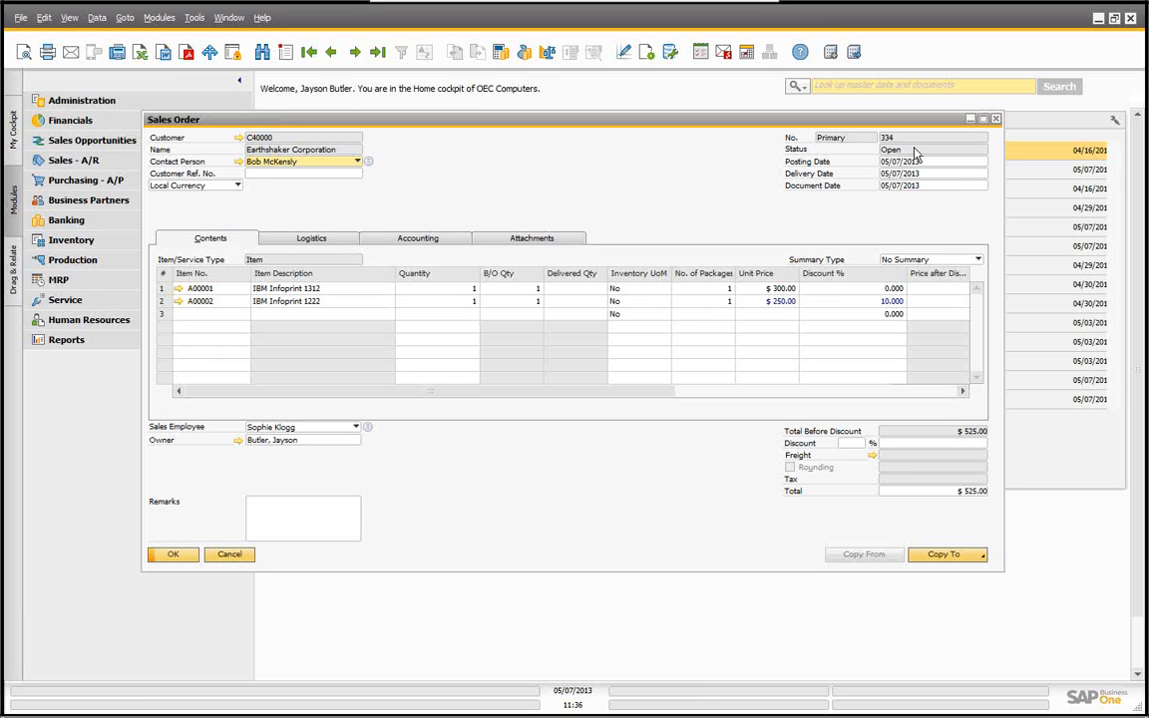
Step: Browse back to the sales order and open its relationship map
click(332, 57)
click(354, 52)
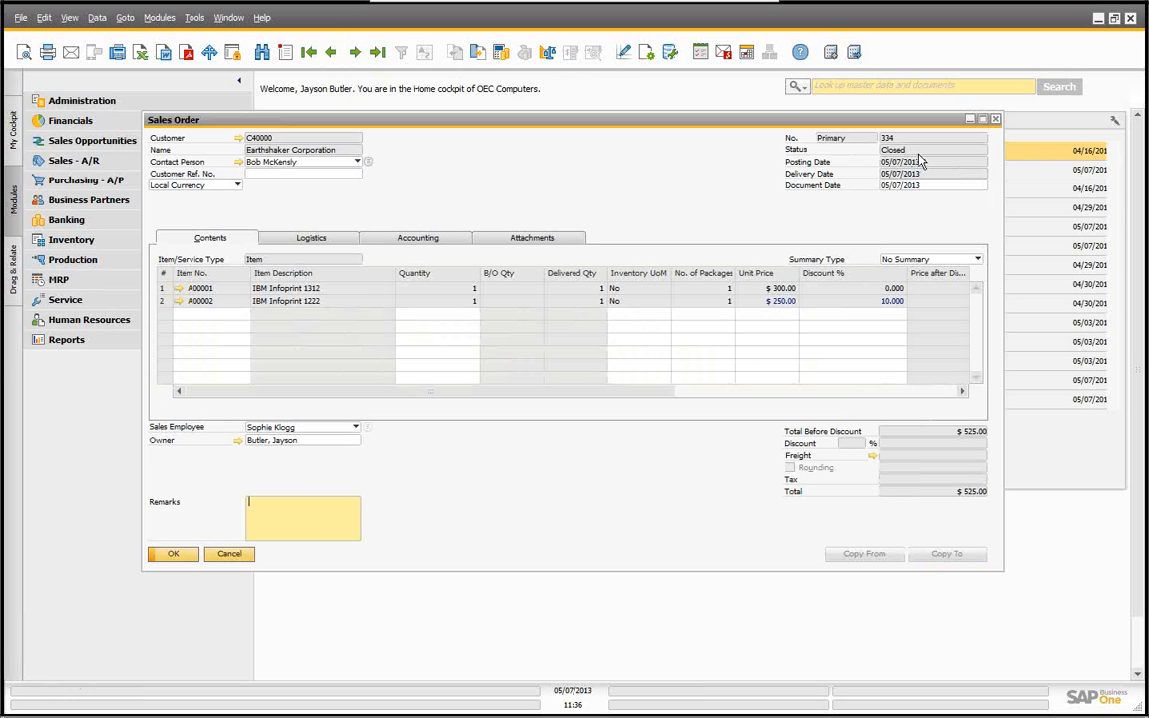
right_click(497, 160)
click(547, 303)
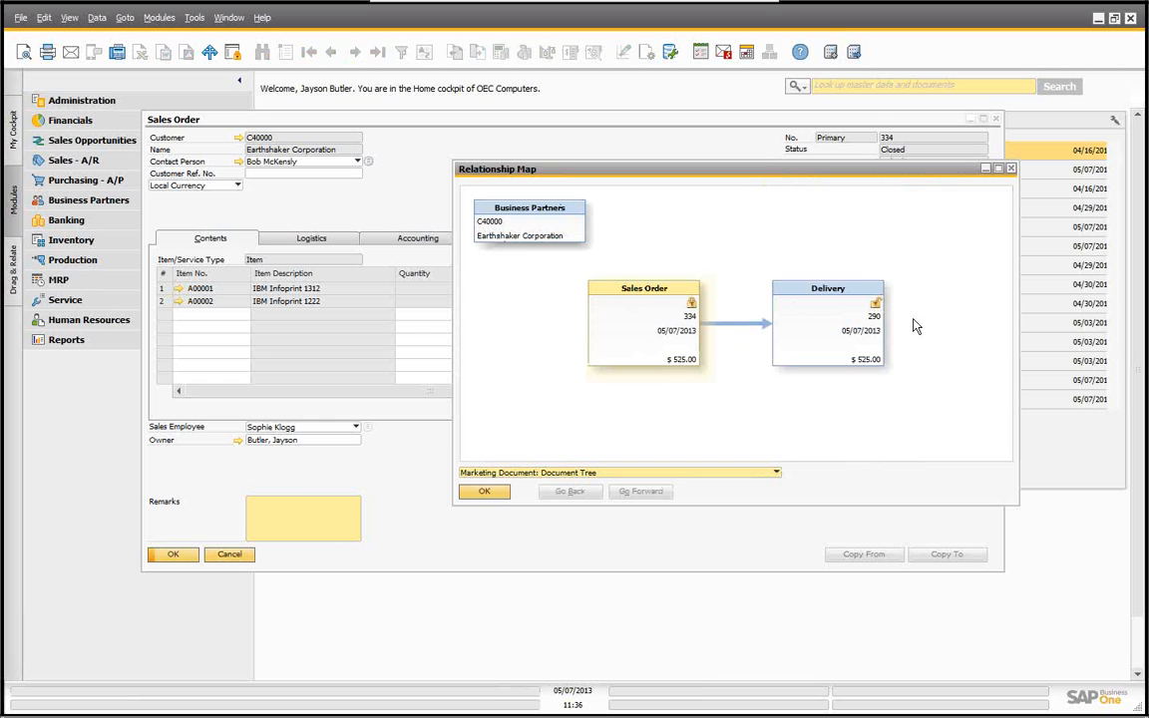
click(485, 491)
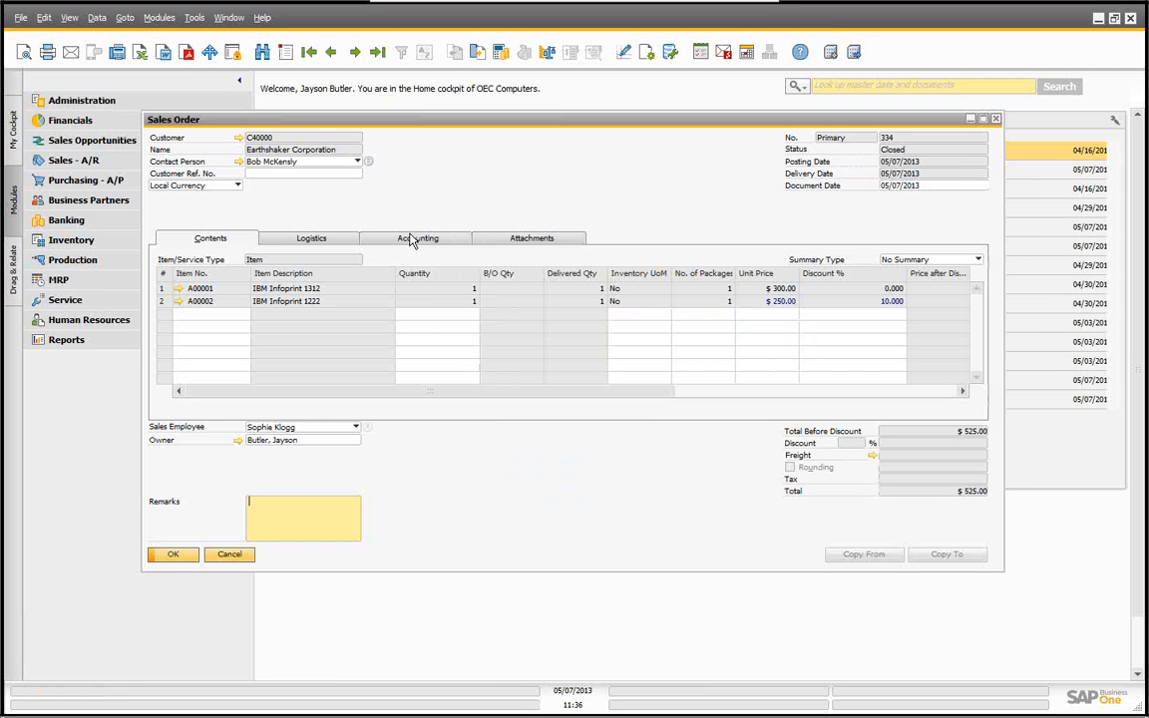
Step: Open the last delivery, copy it to an A/R invoice and add the invoice
drag(378, 120, 335, 119)
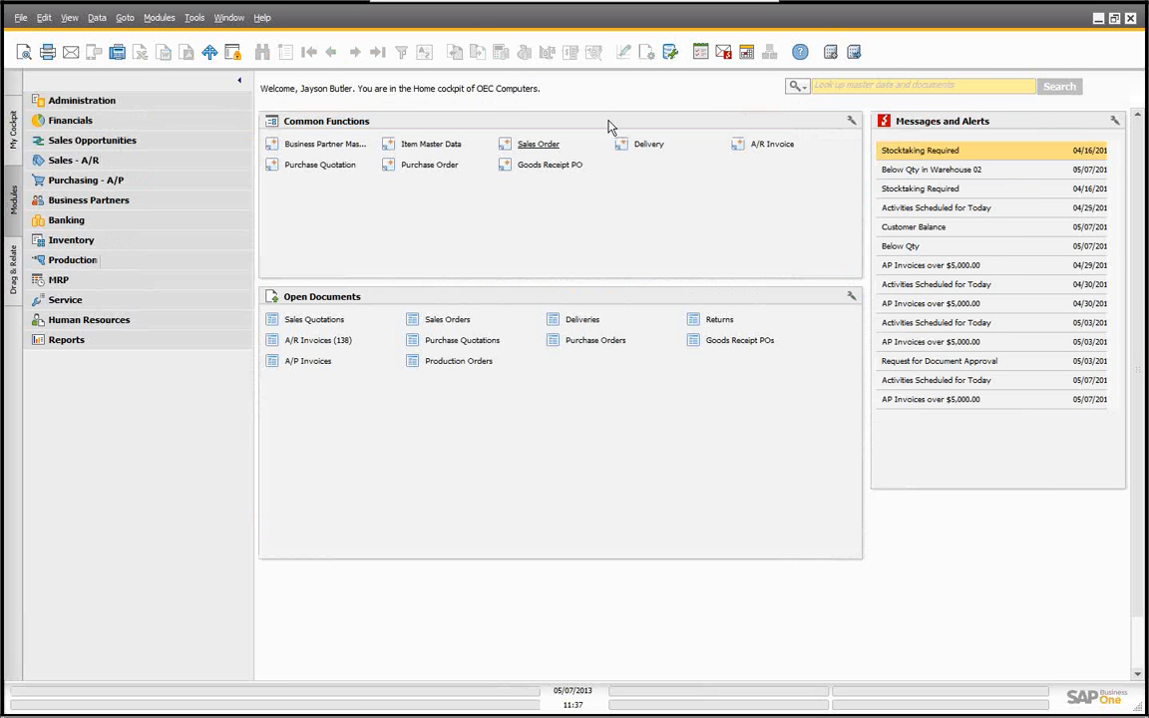
drag(631, 148, 642, 146)
click(649, 144)
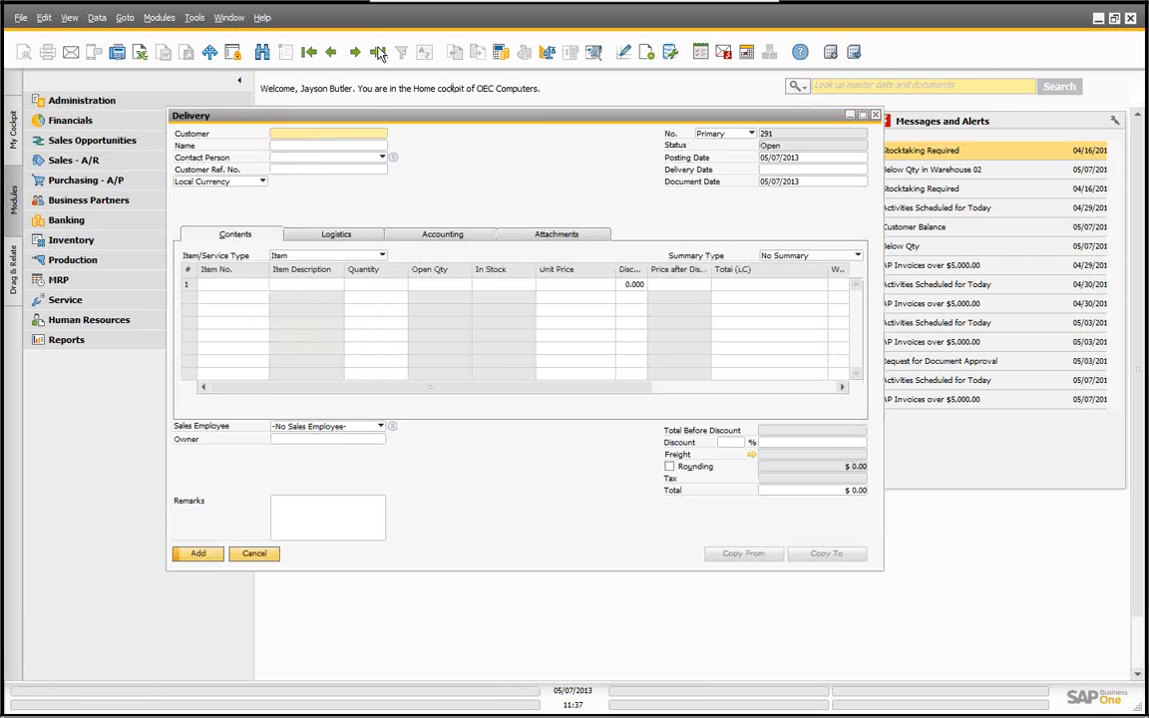
click(377, 52)
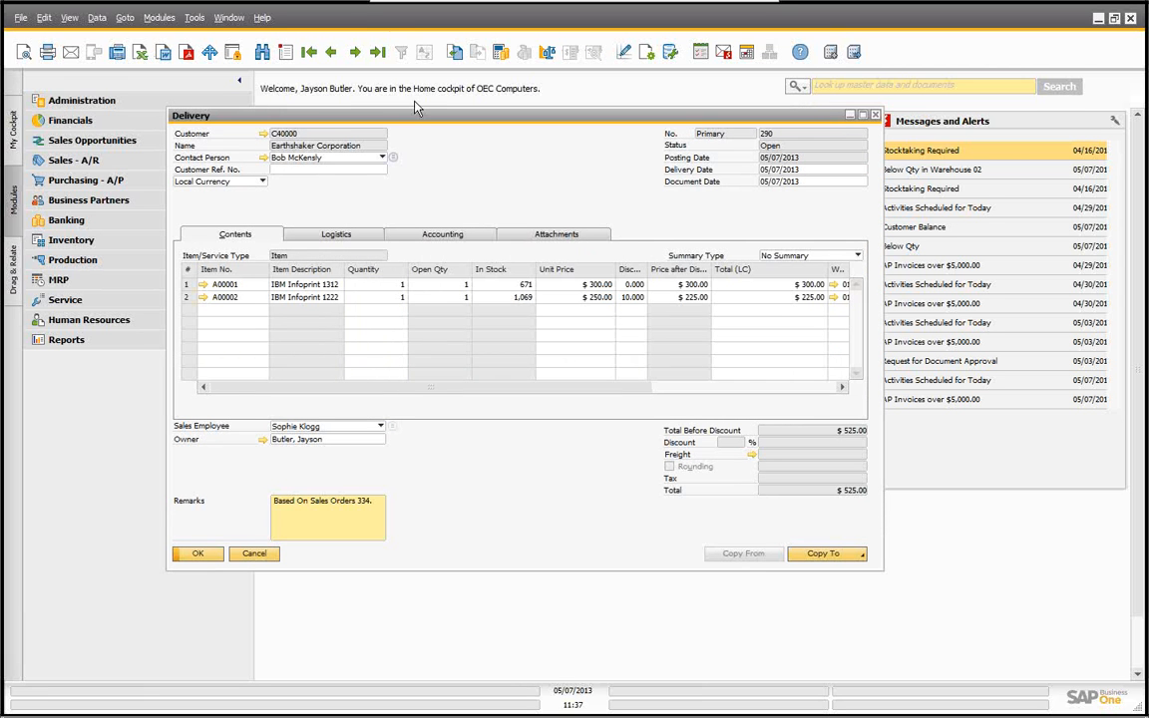
click(822, 554)
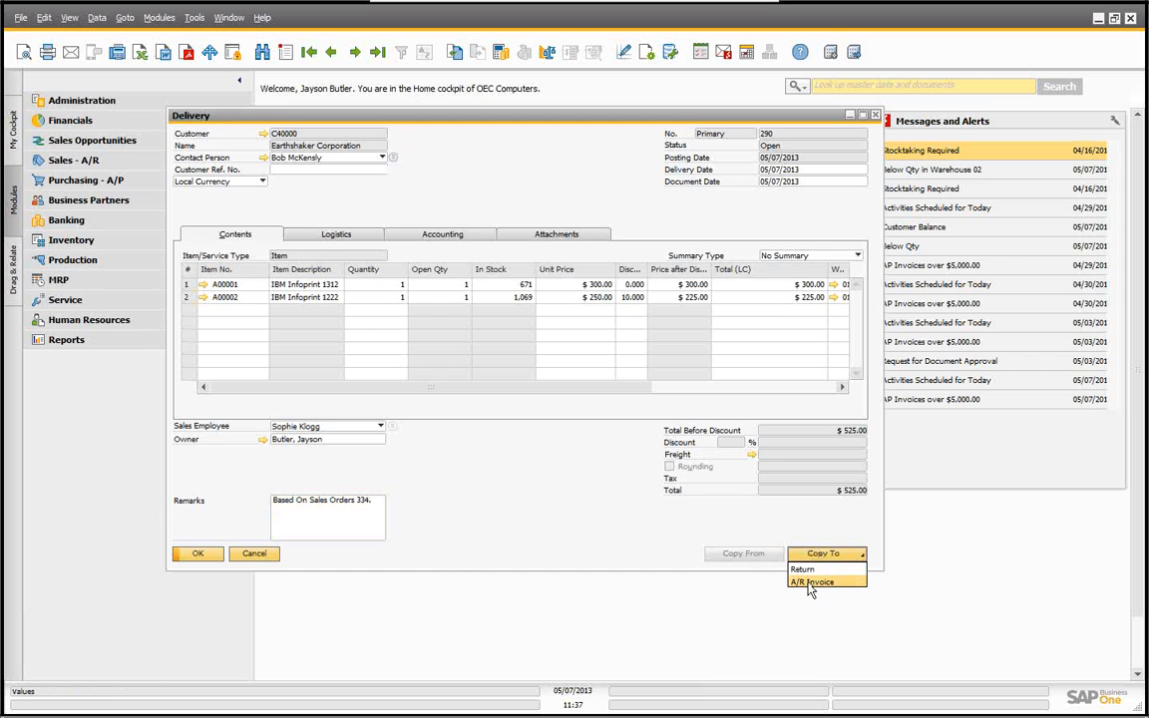
click(810, 584)
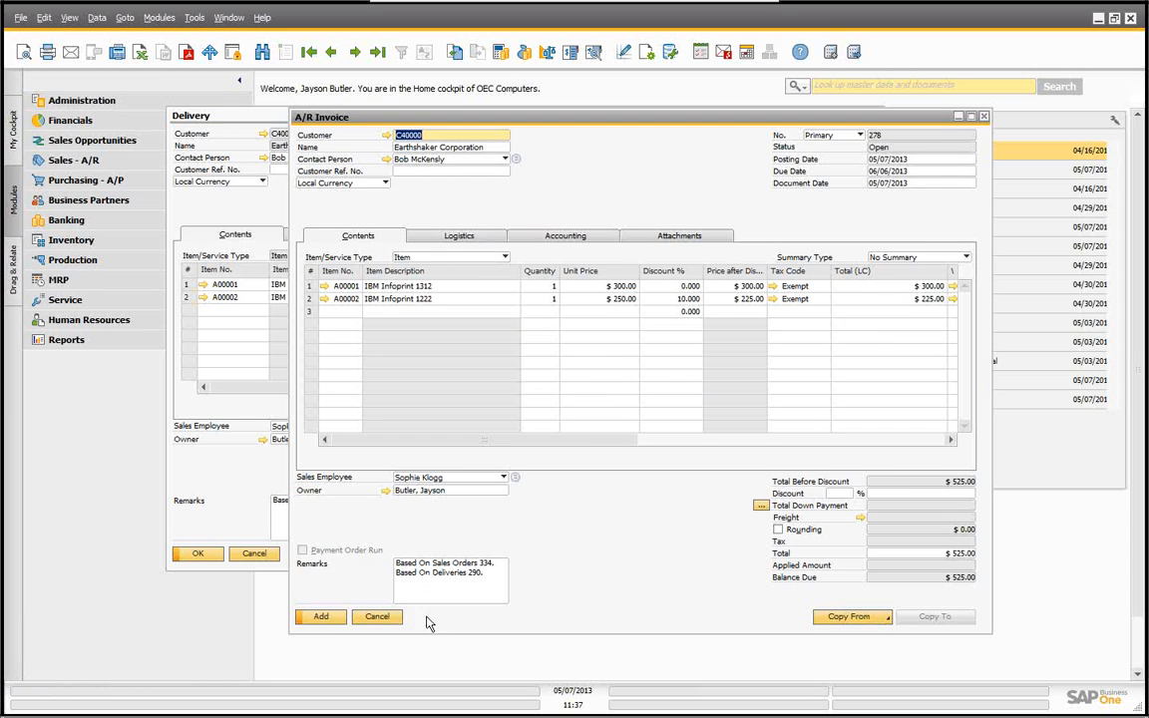
click(321, 616)
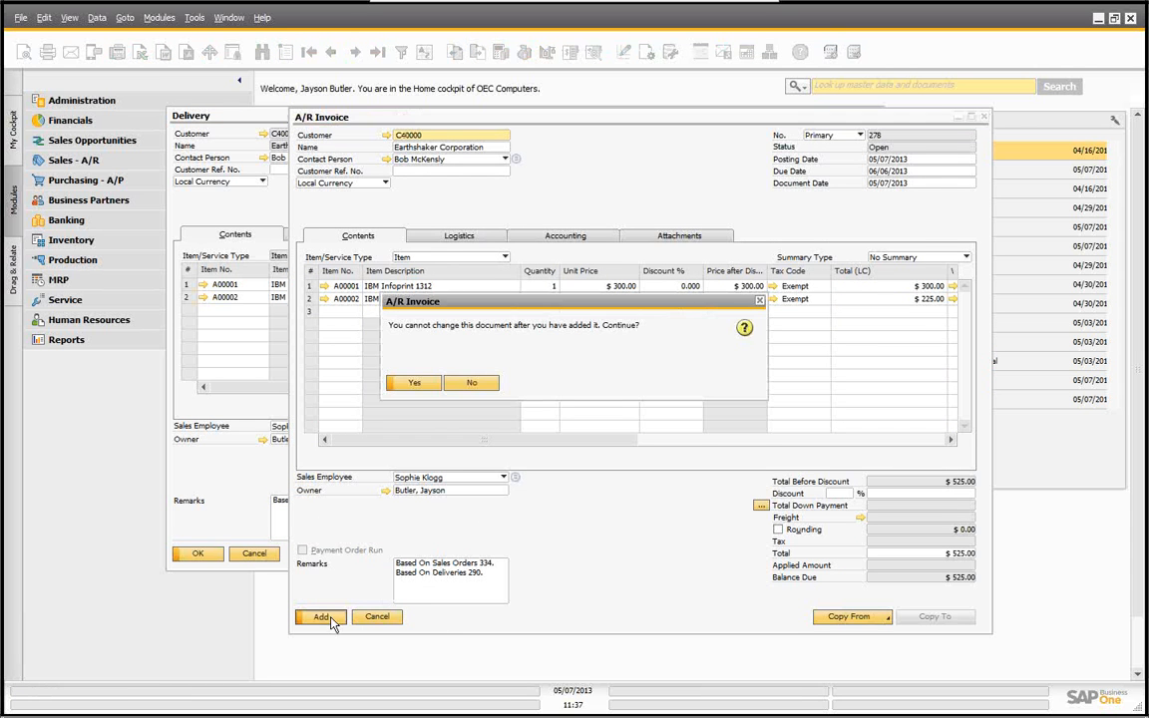
click(415, 385)
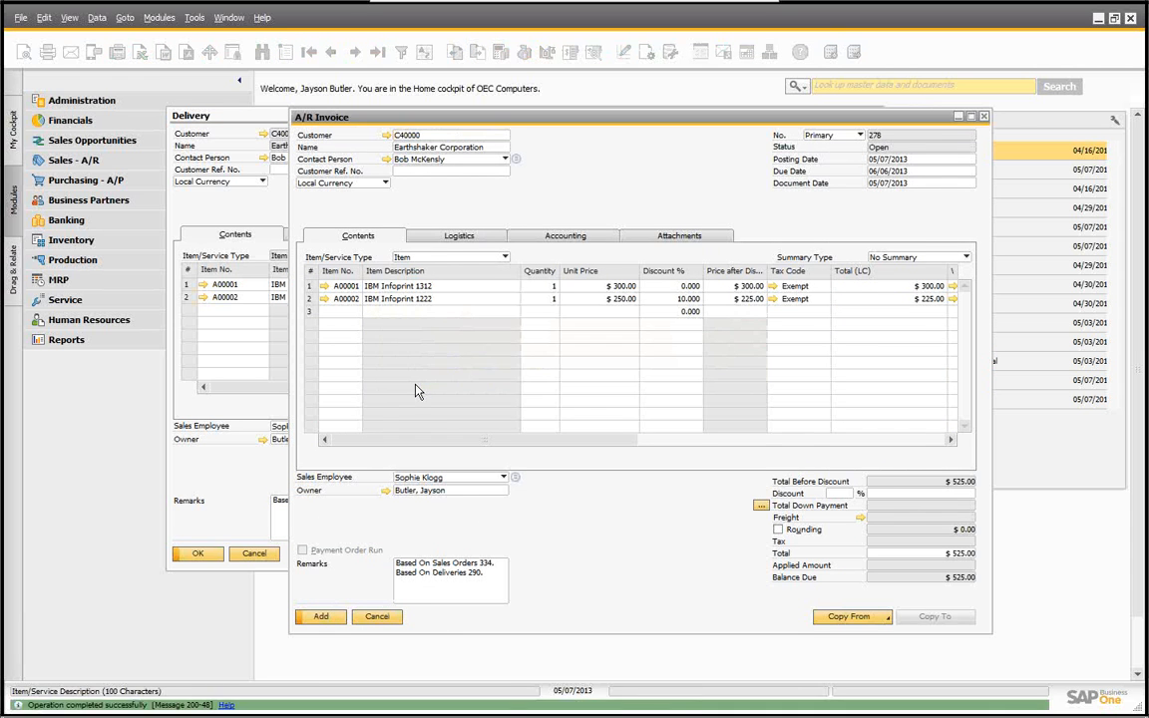
click(376, 617)
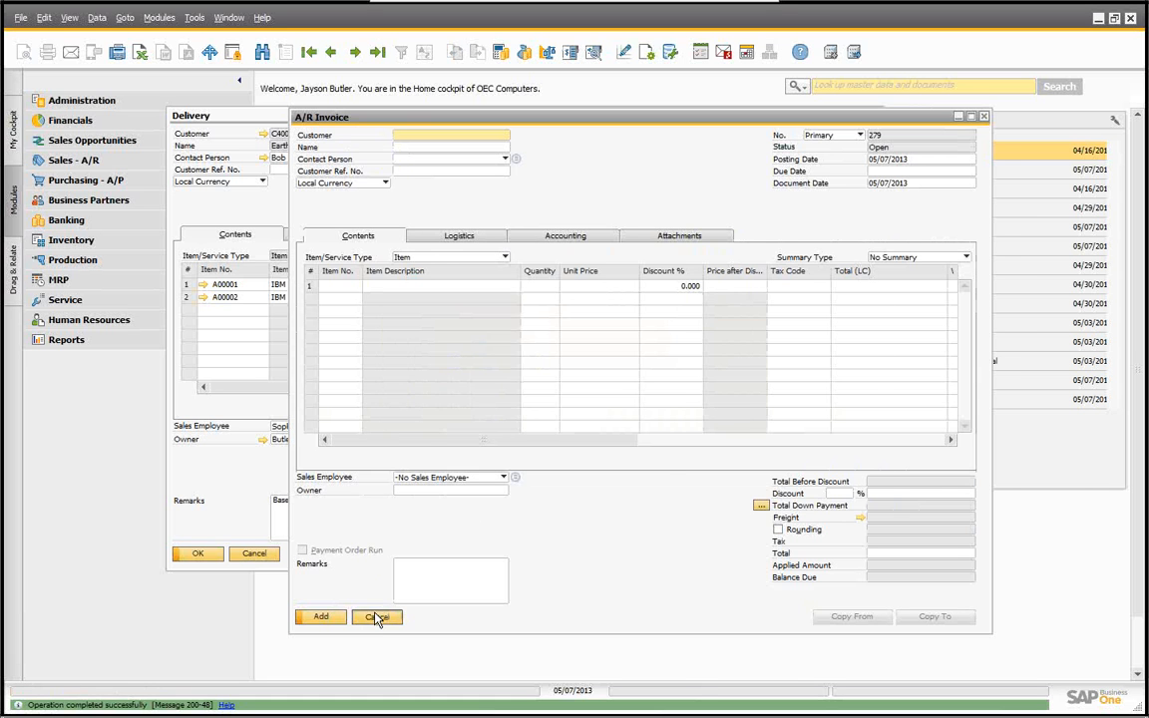
click(256, 556)
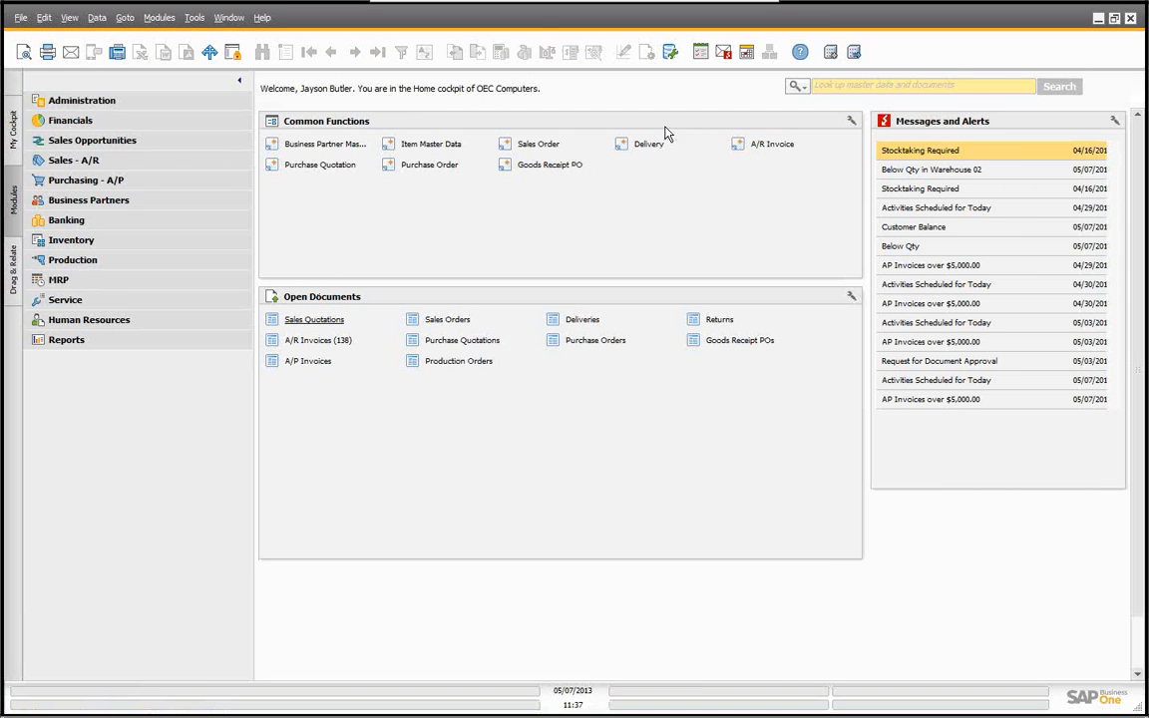
Step: Open the latest A/R invoice and view its journal entry from the Accounting details
click(769, 144)
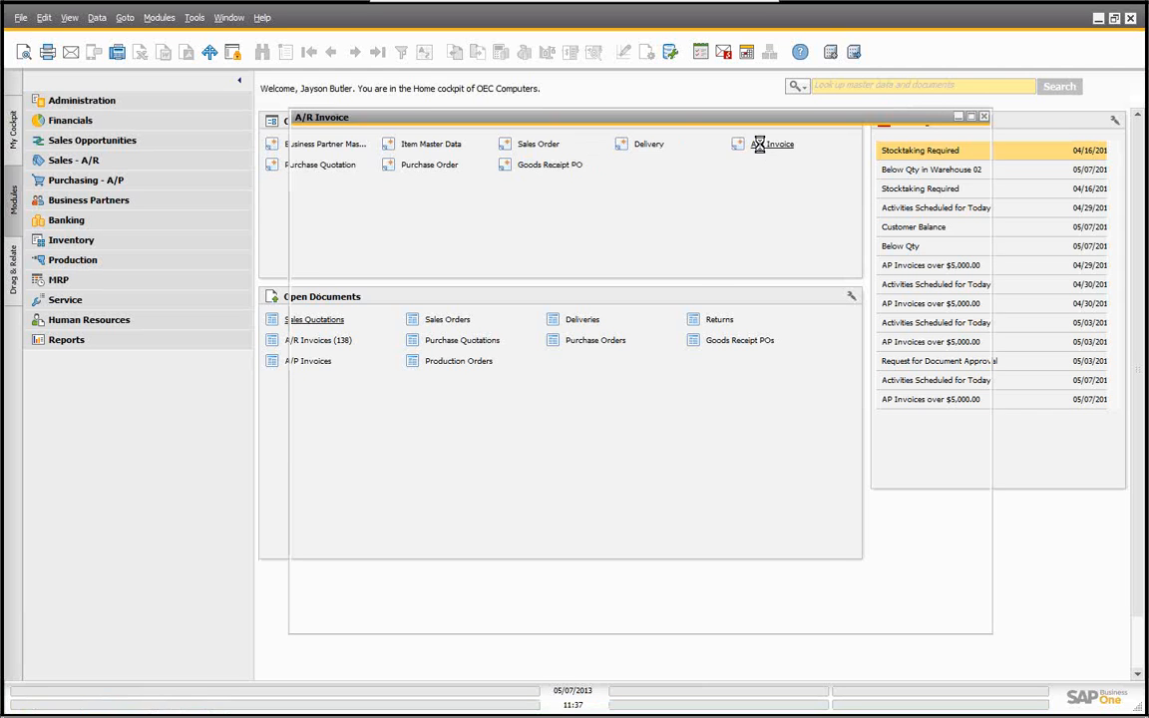
click(330, 52)
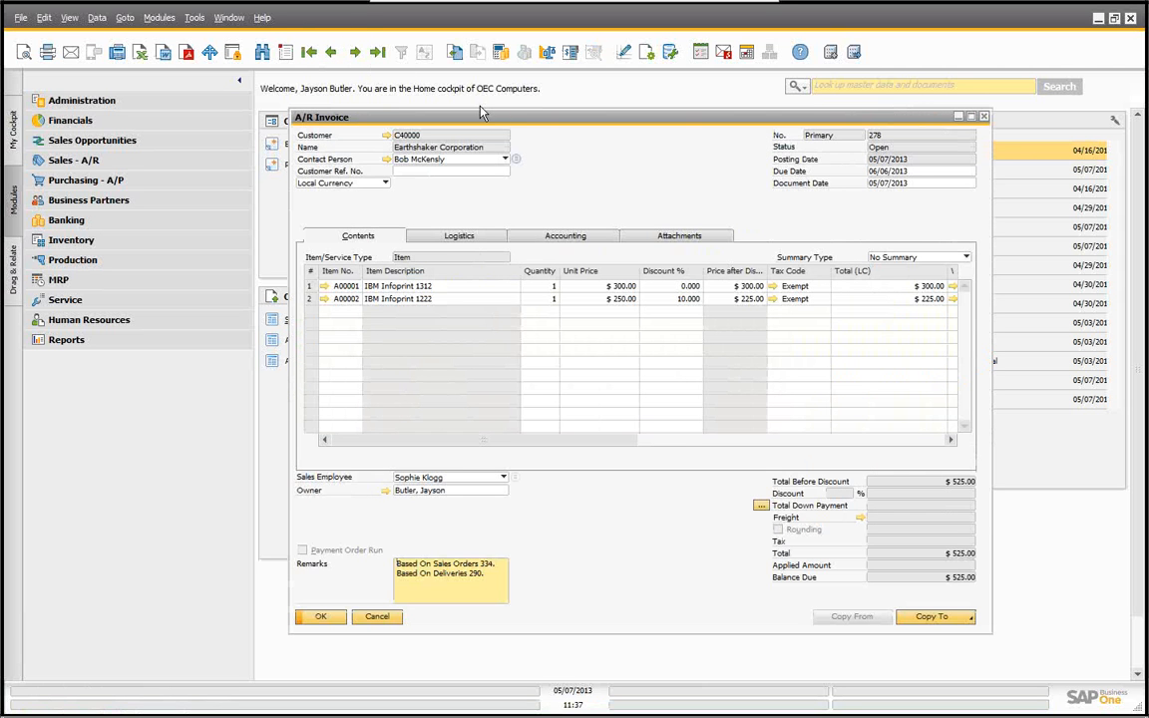
drag(485, 119, 388, 100)
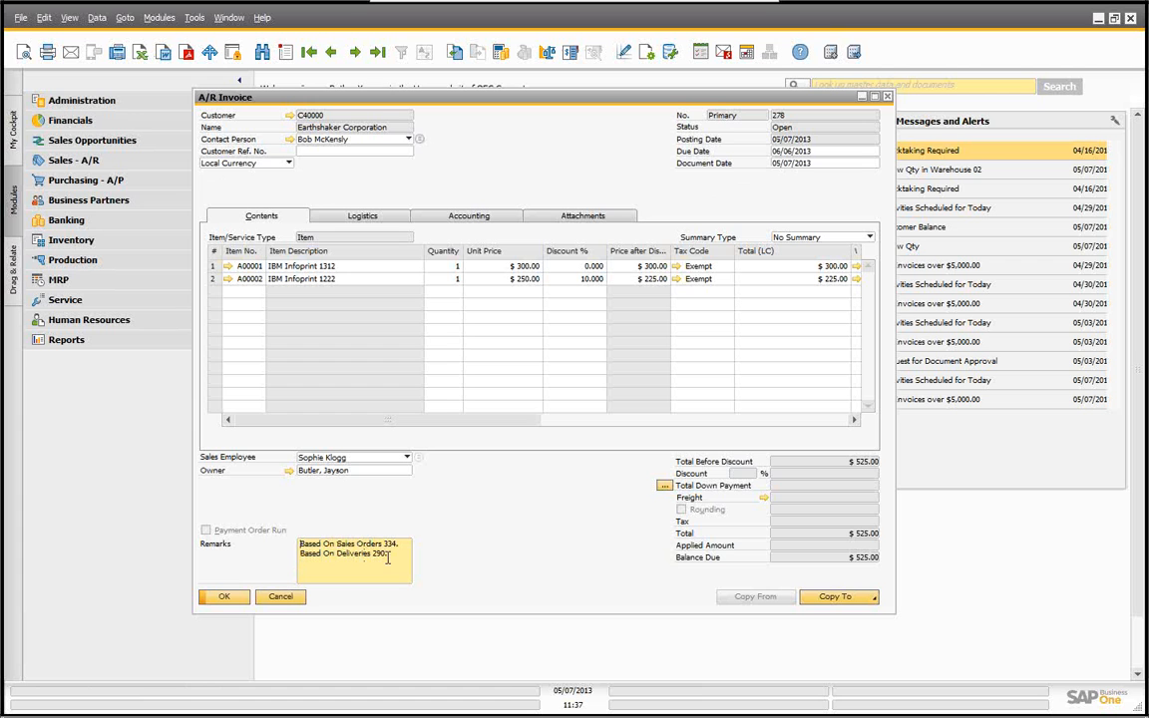
click(482, 220)
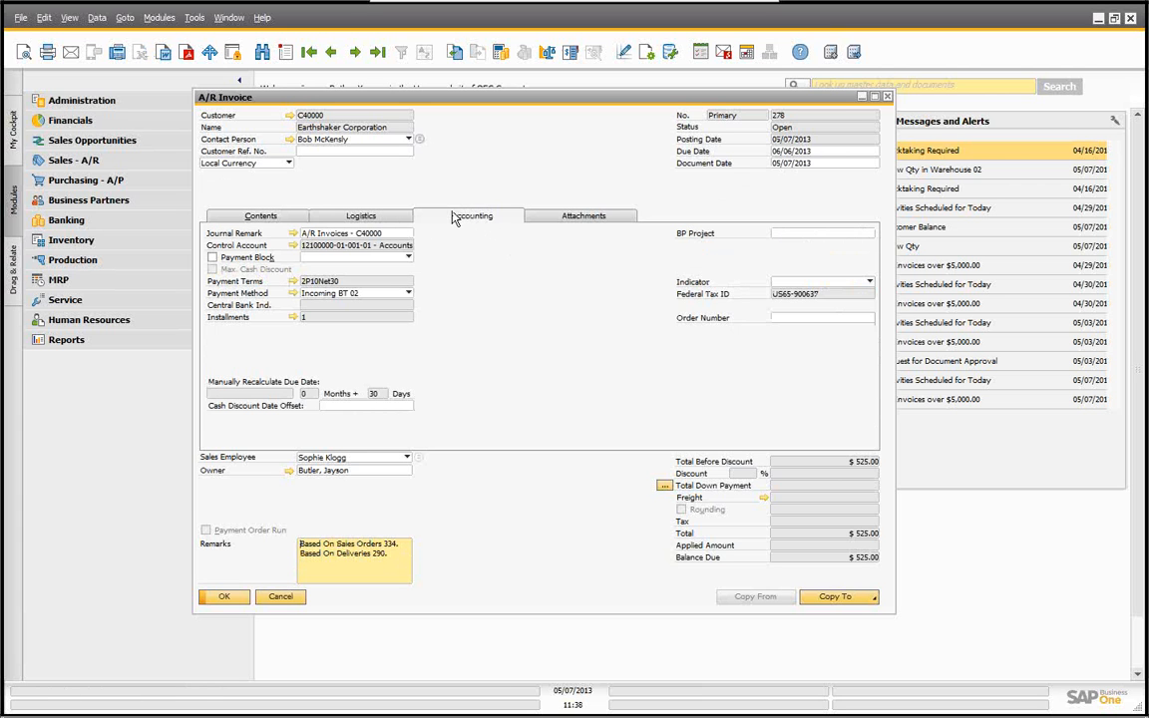
click(292, 233)
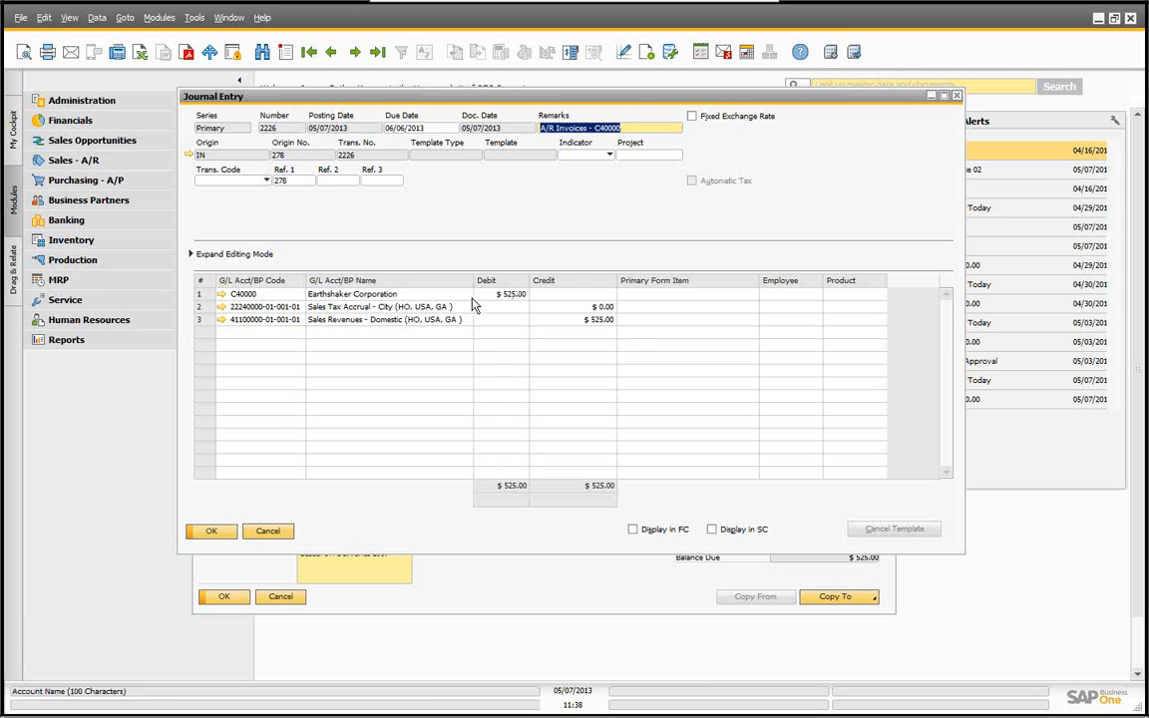
click(268, 532)
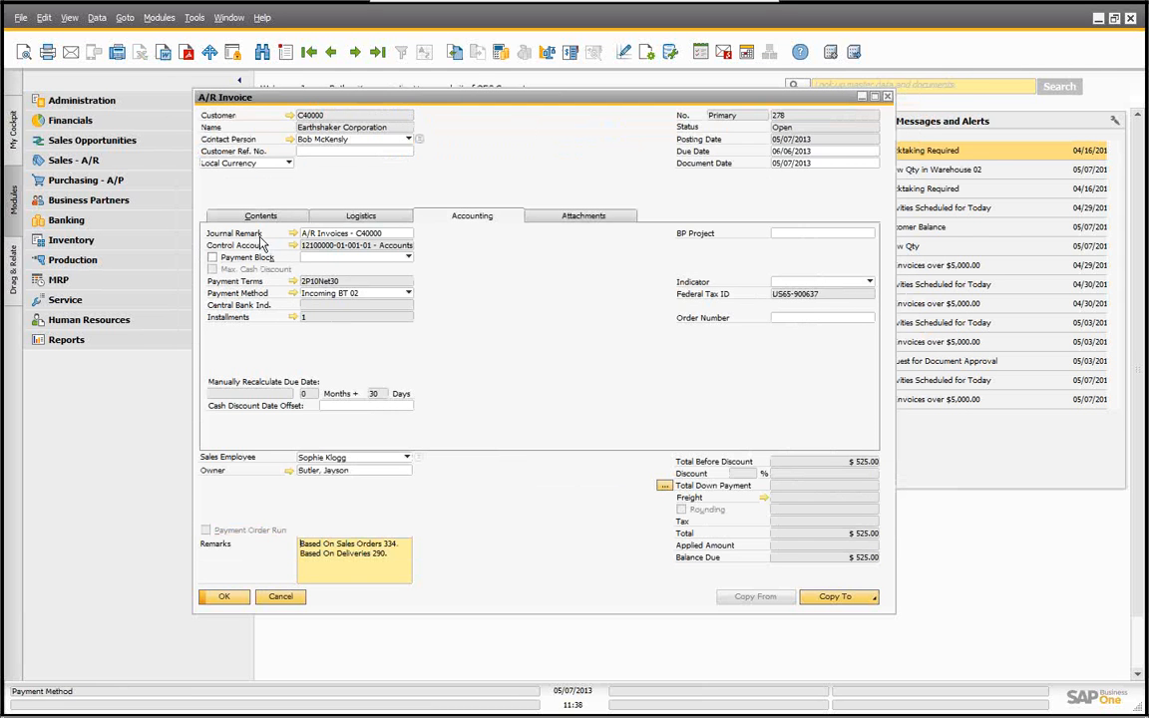
click(260, 217)
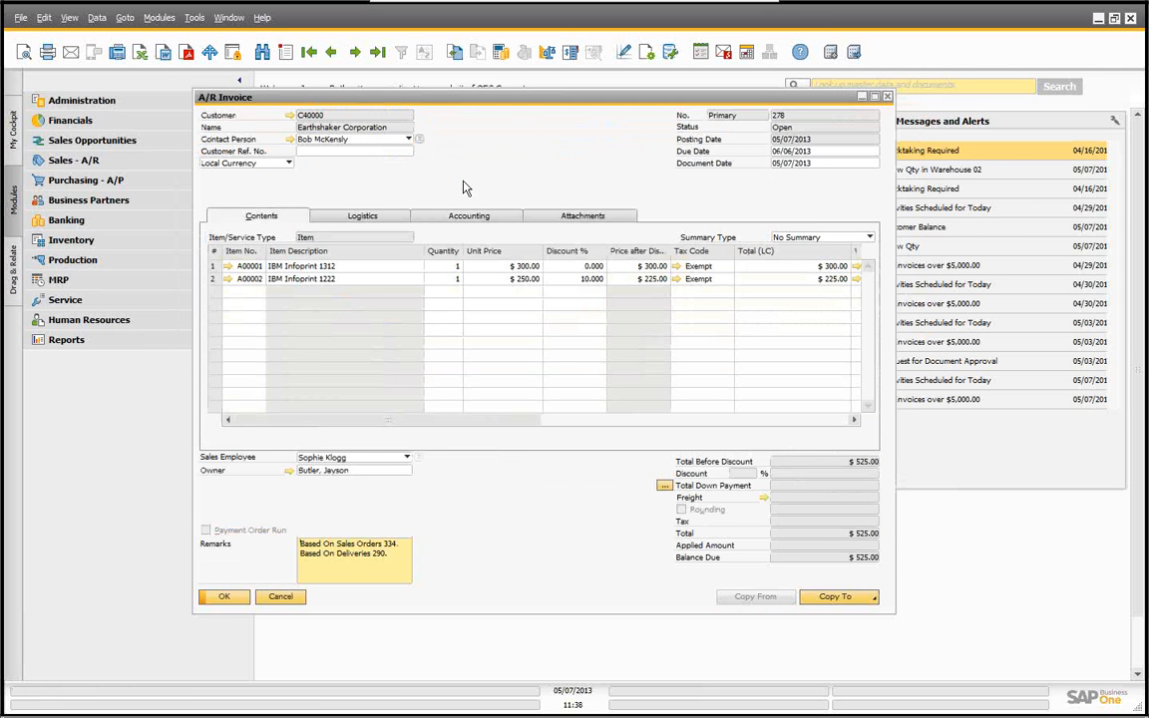
Step: Open the invoice's relationship map, enlarge it, and open the linked delivery and sales order from it
right_click(513, 159)
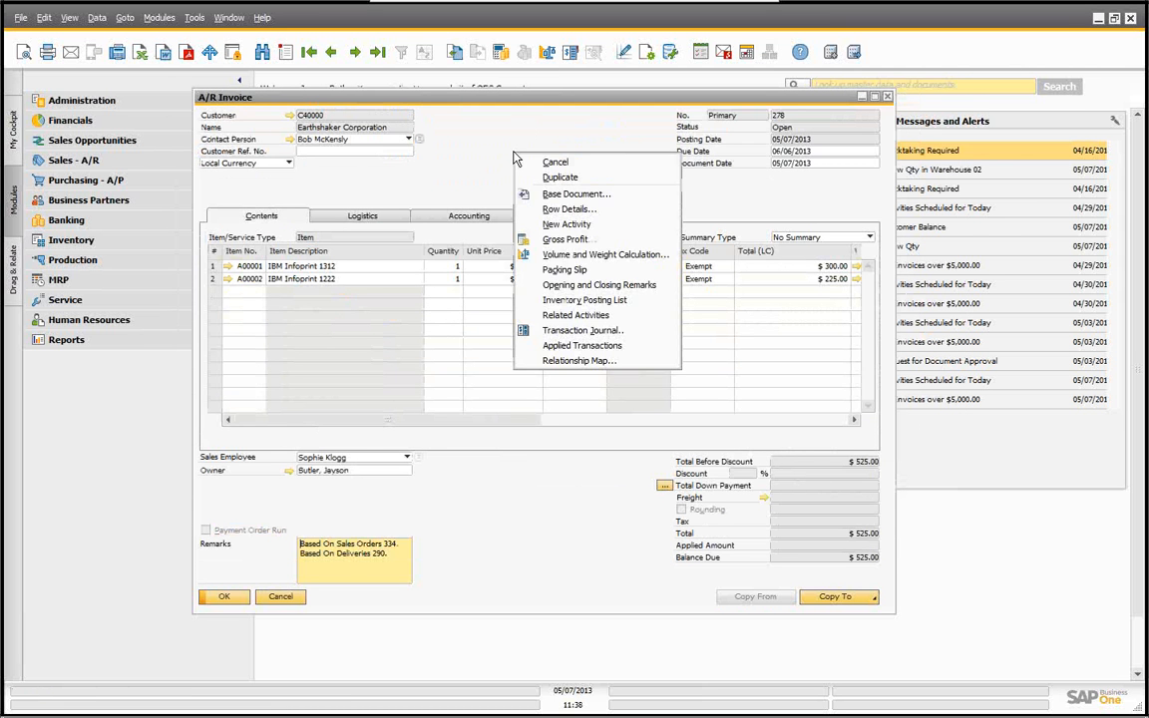
click(559, 363)
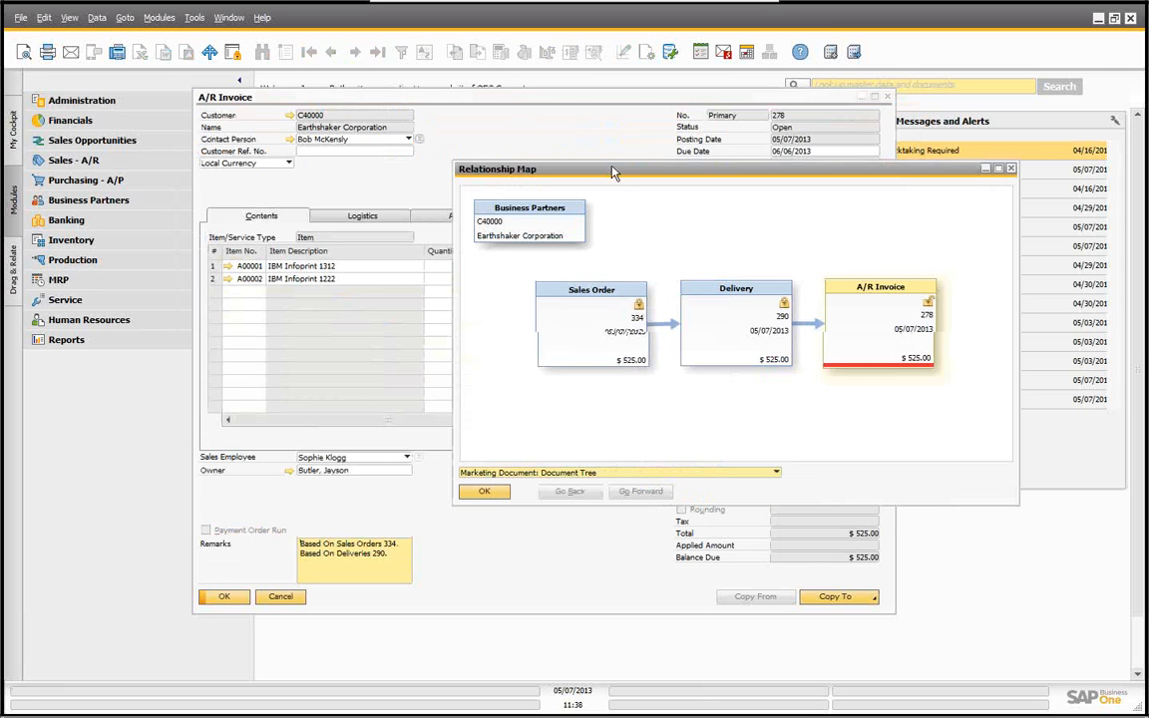
drag(609, 171, 295, 124)
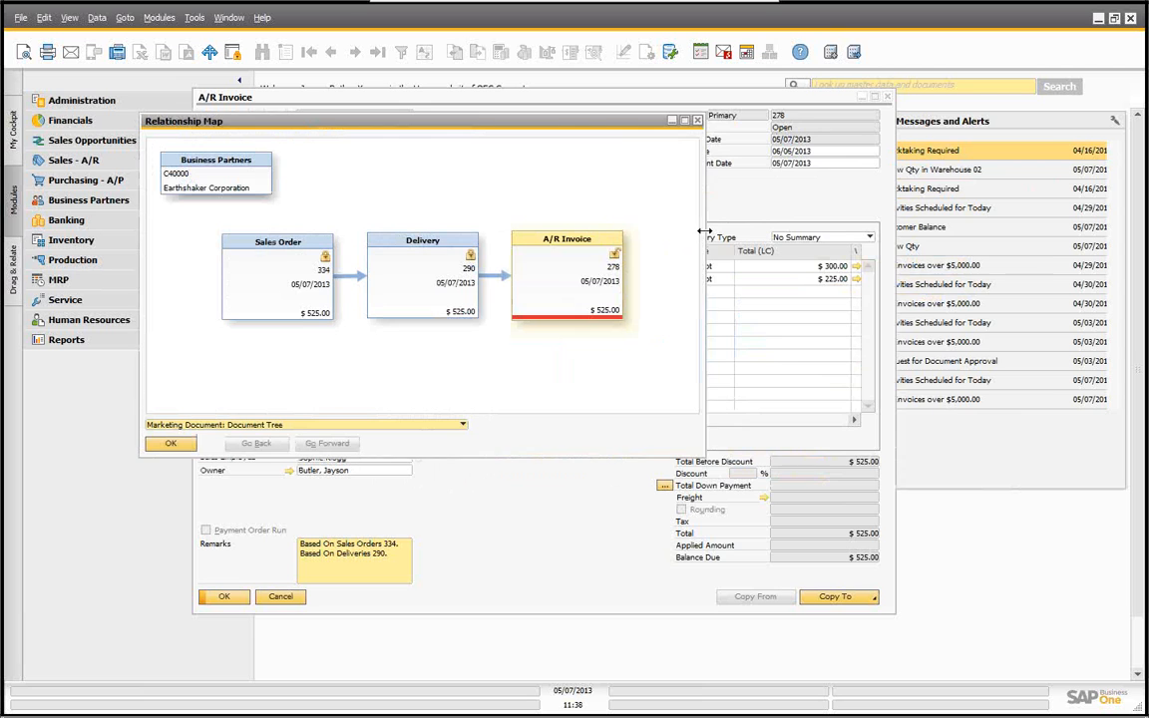
drag(702, 236, 1041, 256)
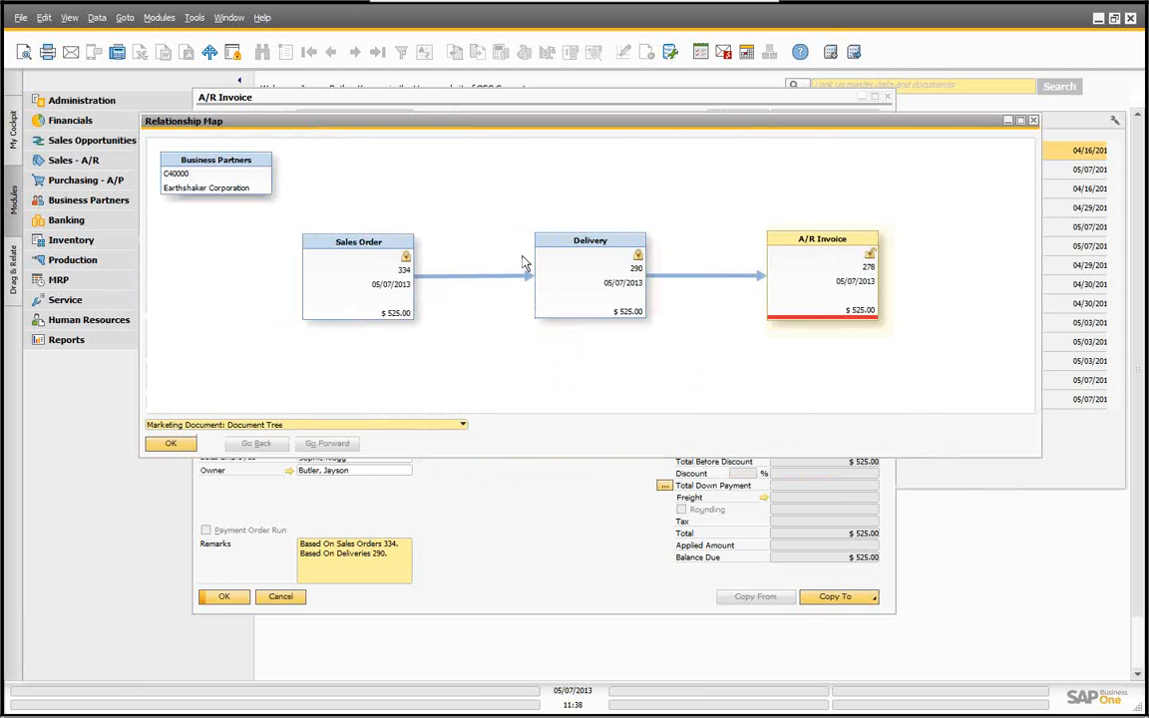
double_click(588, 249)
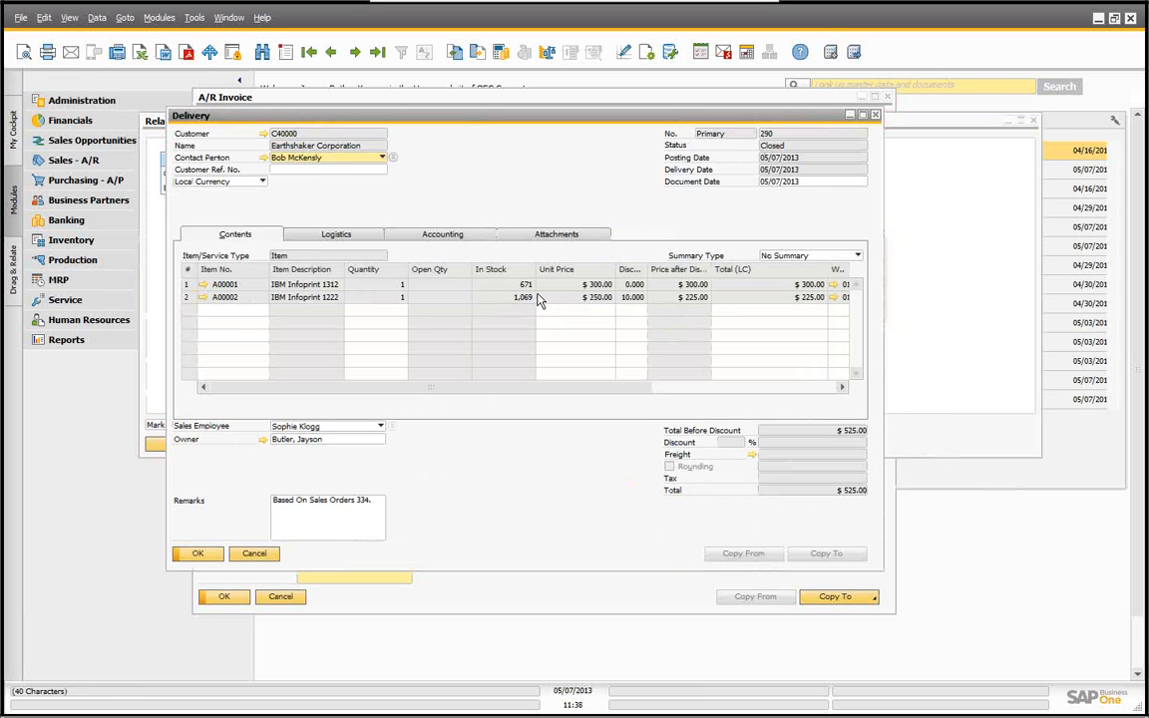
click(198, 555)
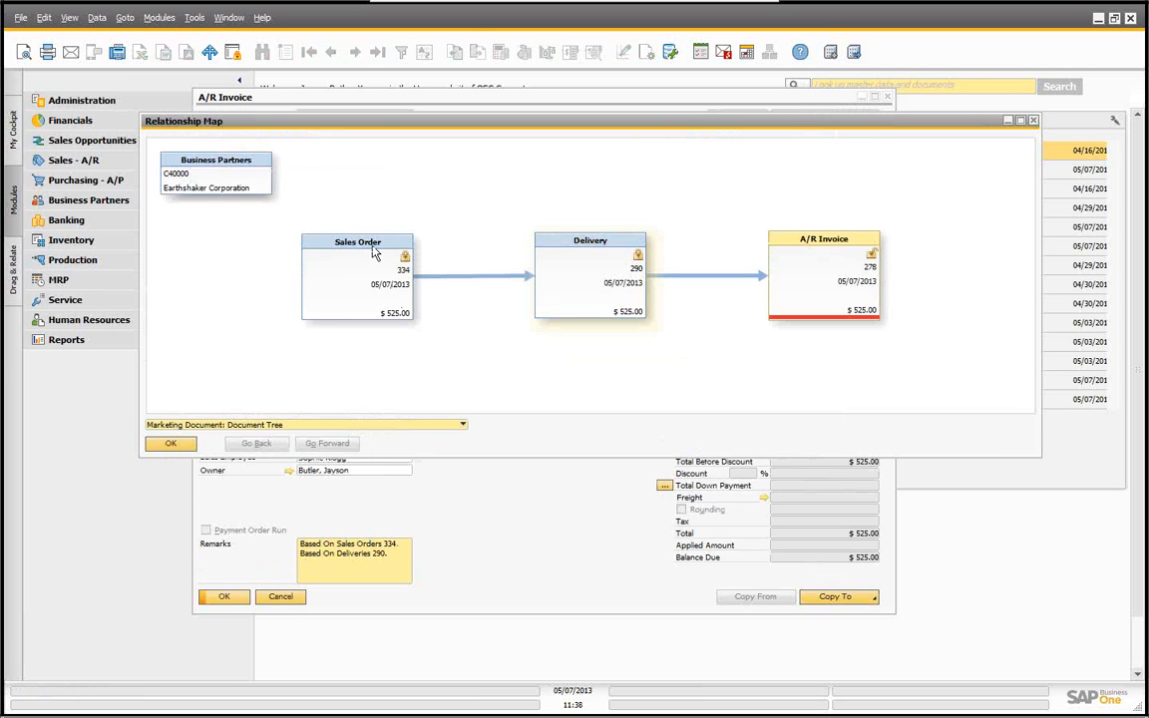
drag(369, 249, 367, 243)
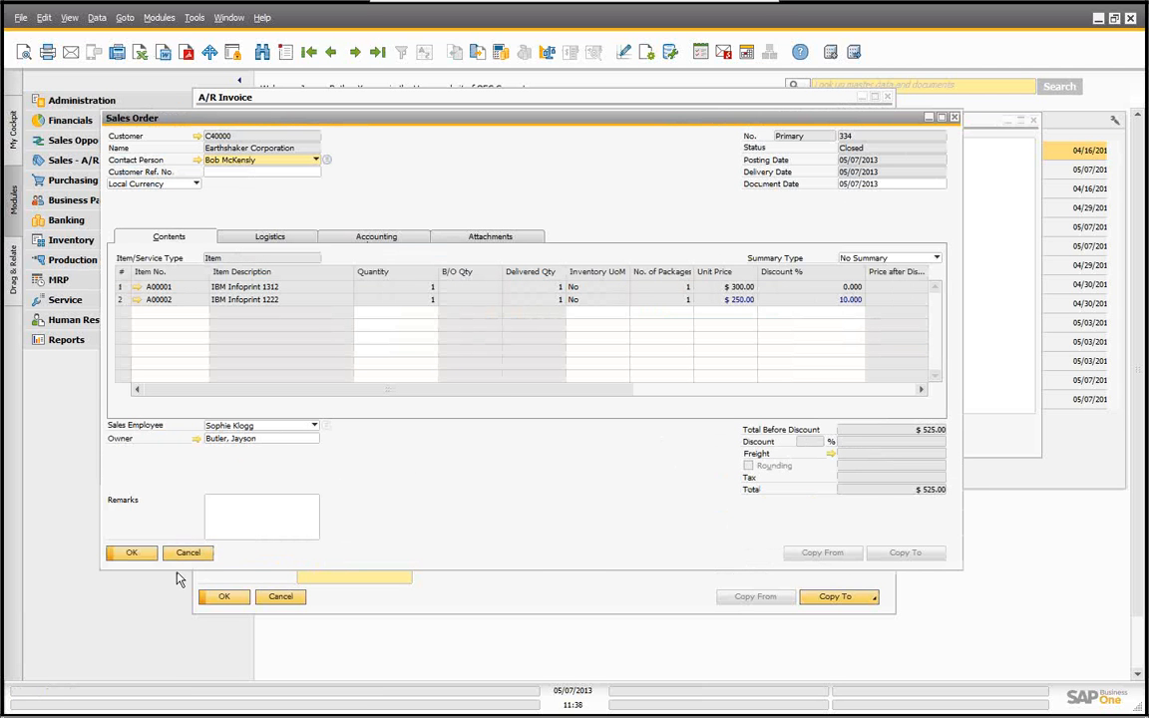
click(190, 555)
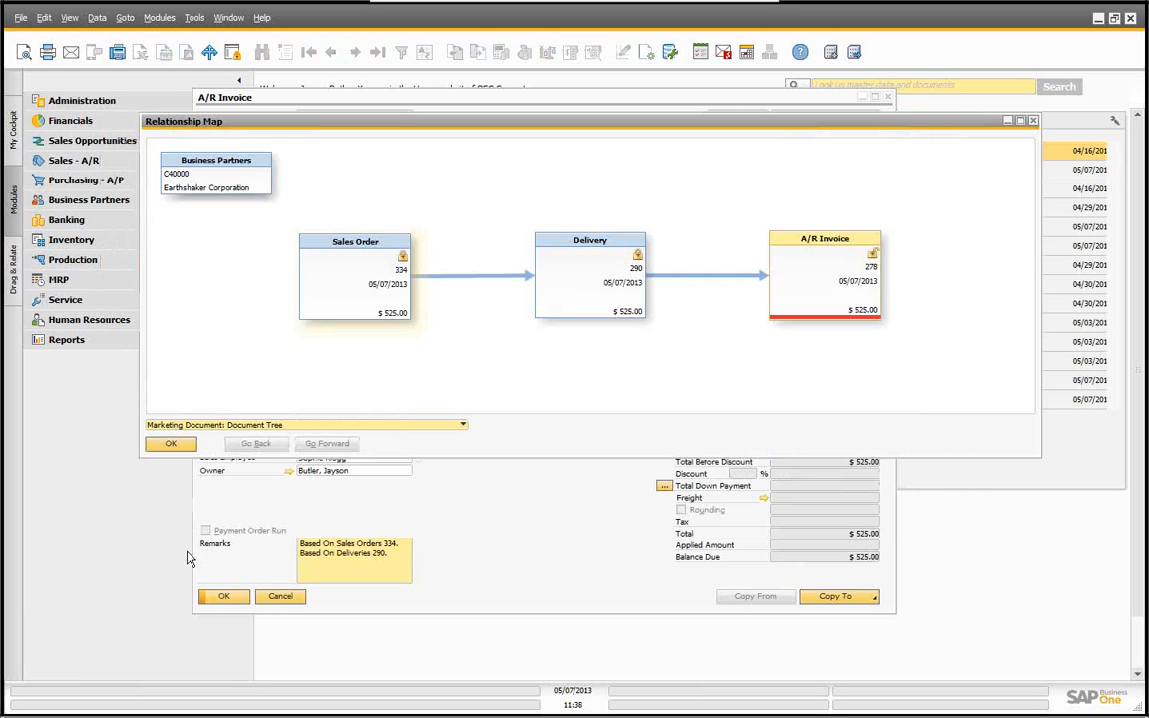
Step: Close the relationship map and check which documents the A/R invoice can be copied to
click(174, 445)
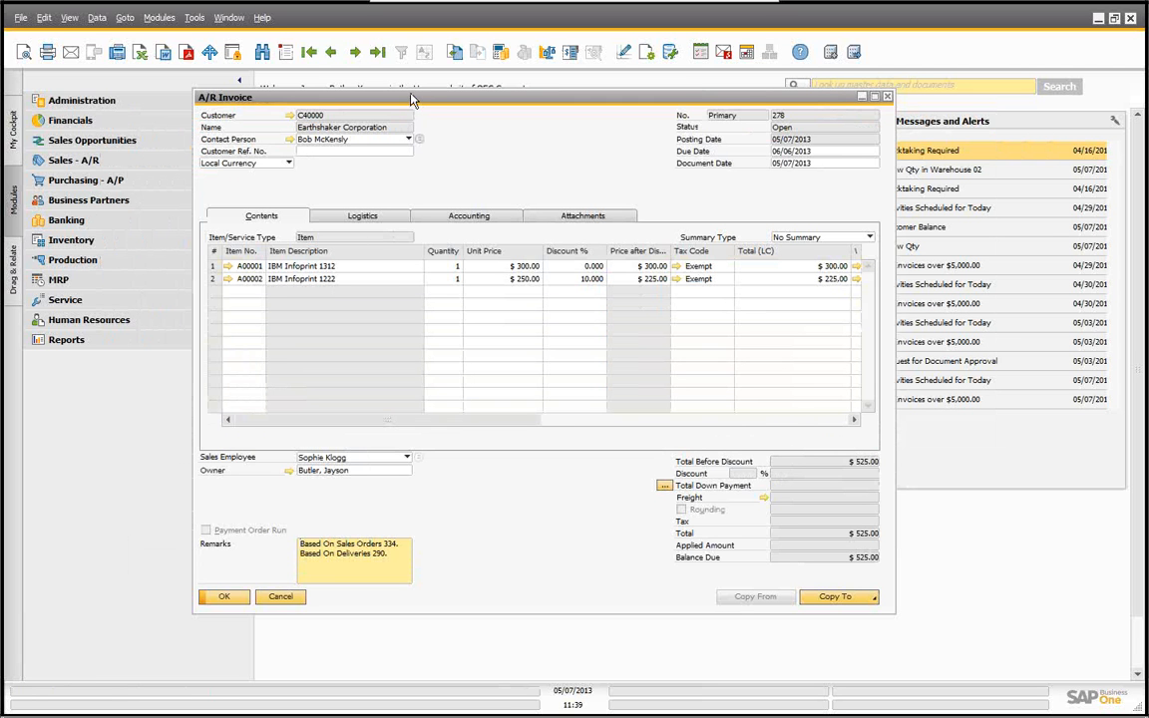
drag(409, 100, 349, 105)
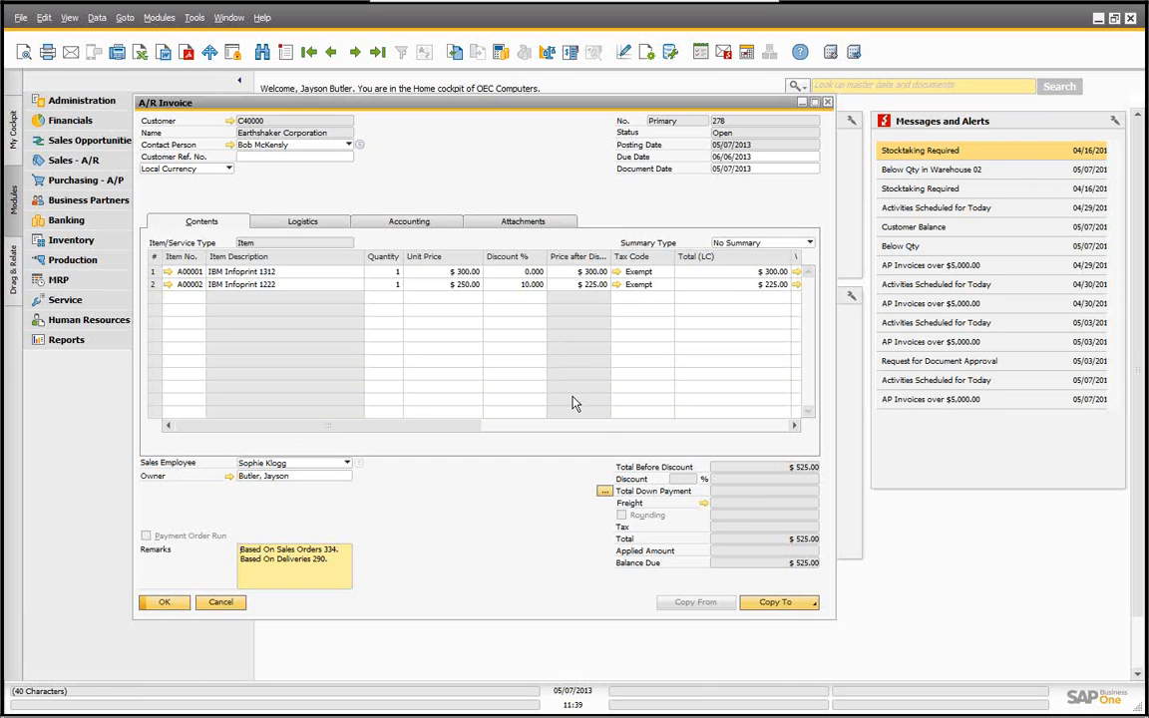
click(765, 604)
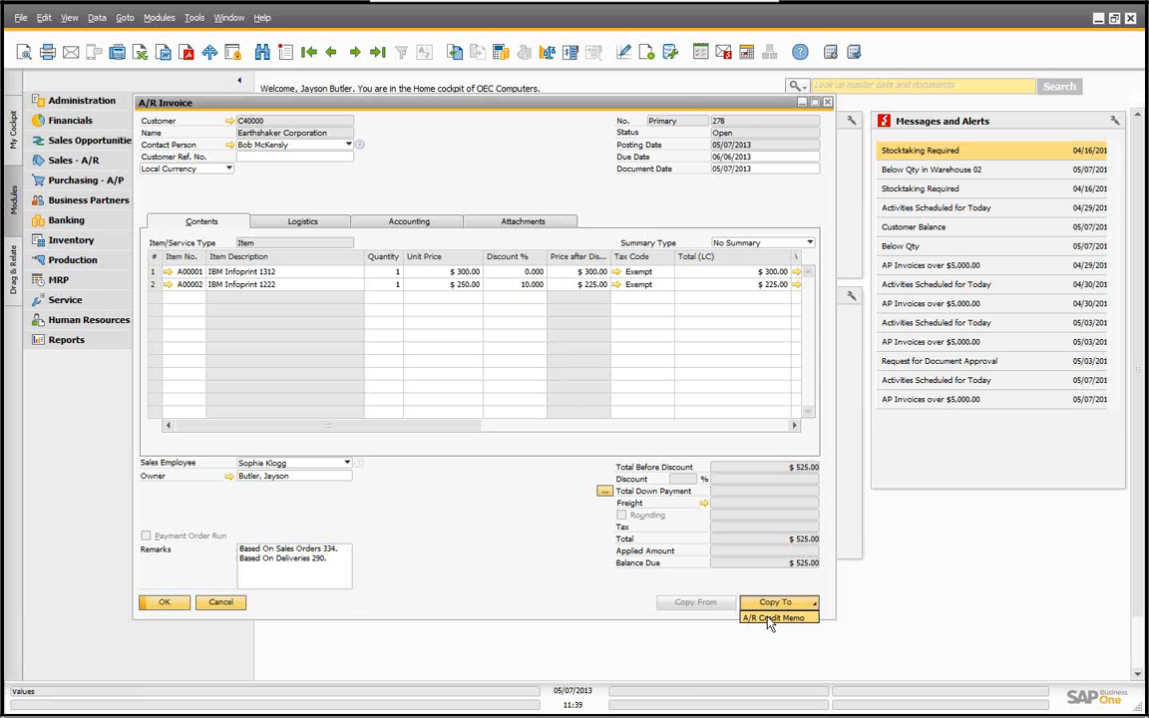
Step: Cancel A/R invoice 278 by adding its cancellation document and confirming the cancellation
right_click(482, 143)
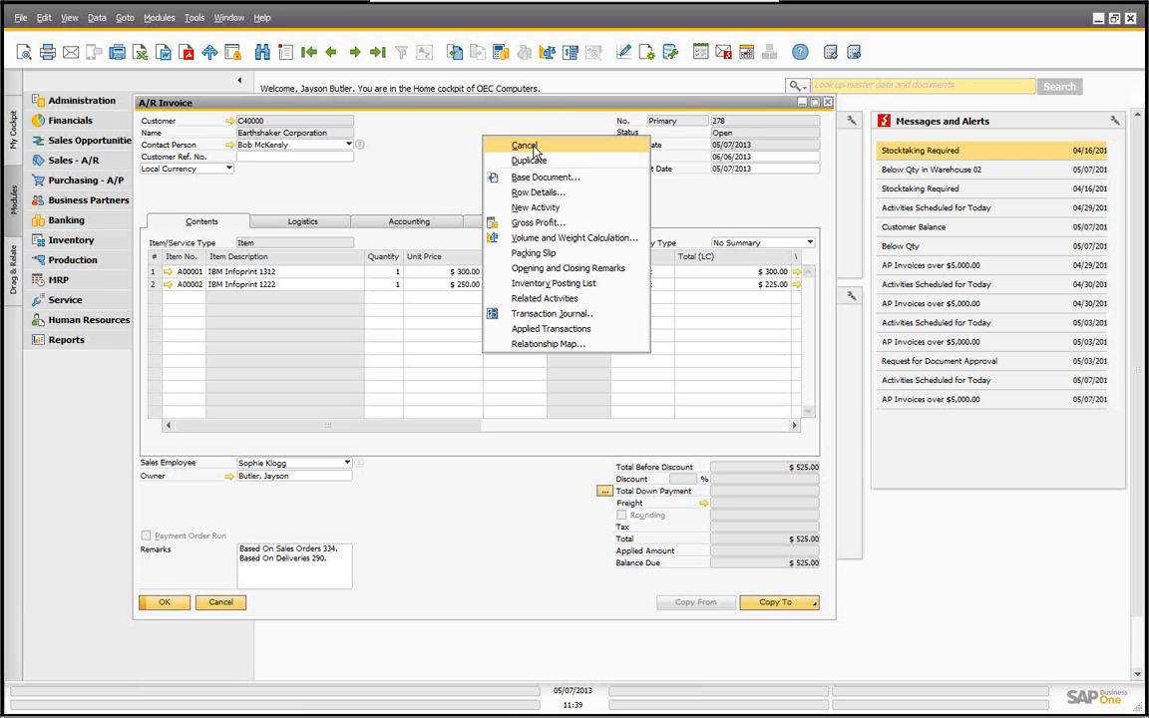
click(526, 147)
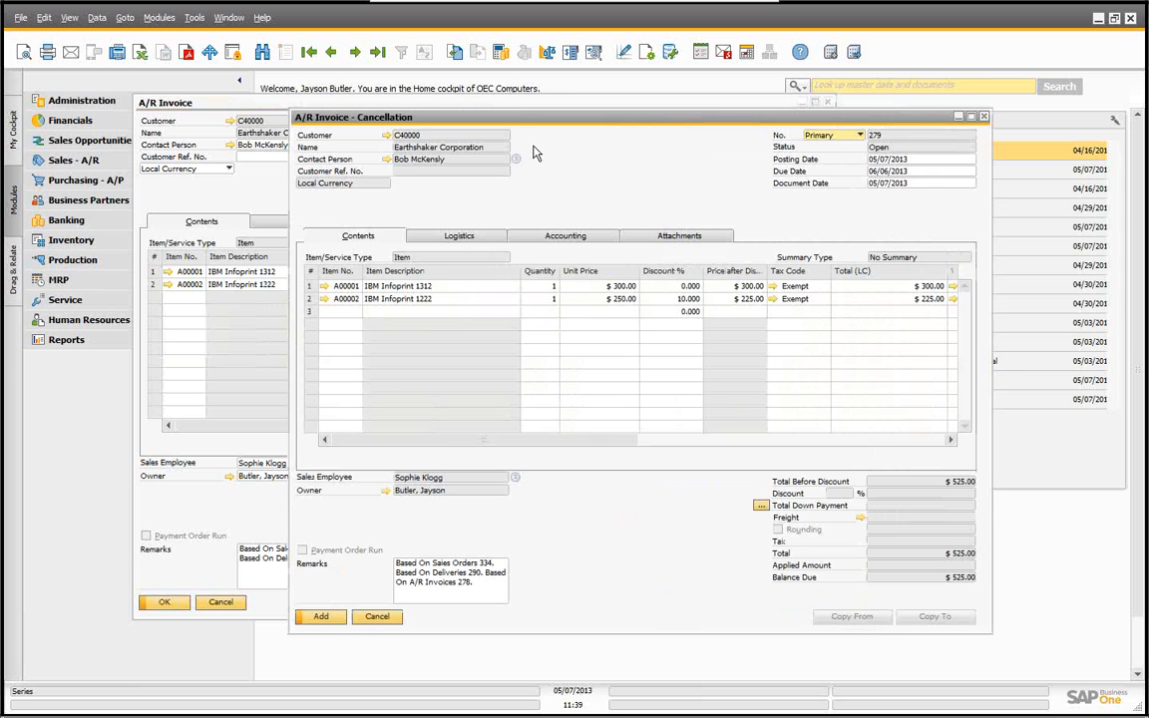
drag(514, 120, 551, 205)
drag(303, 99, 206, 98)
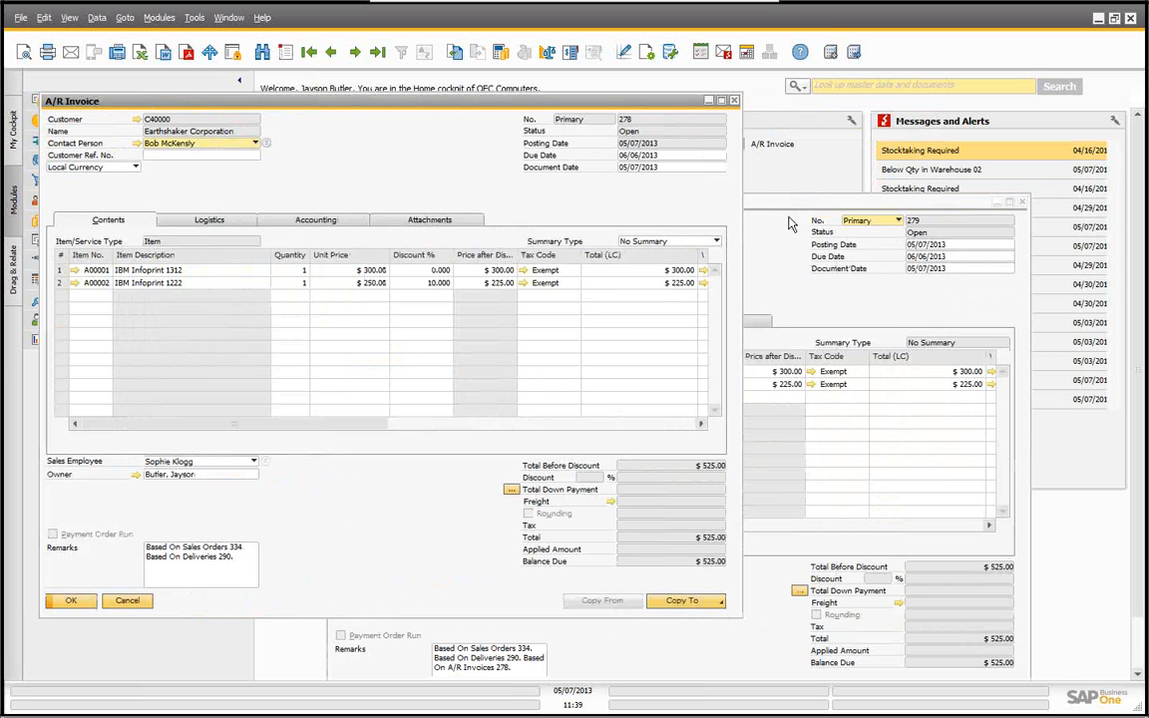
click(789, 219)
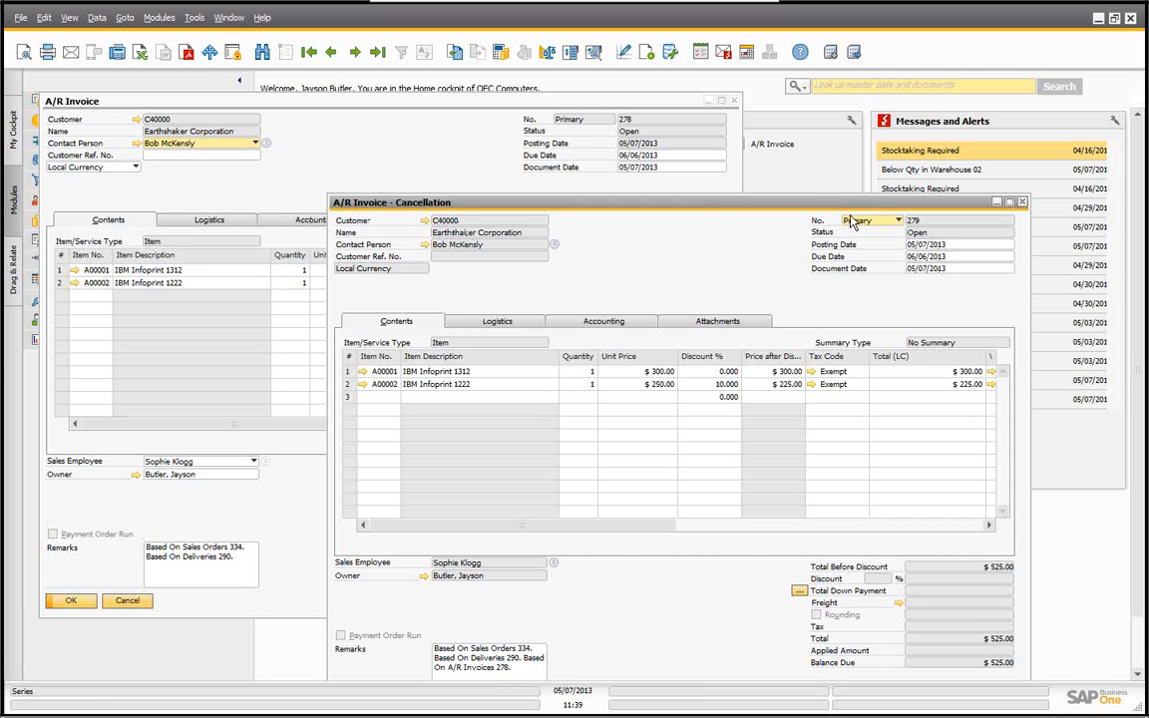
drag(788, 203, 784, 141)
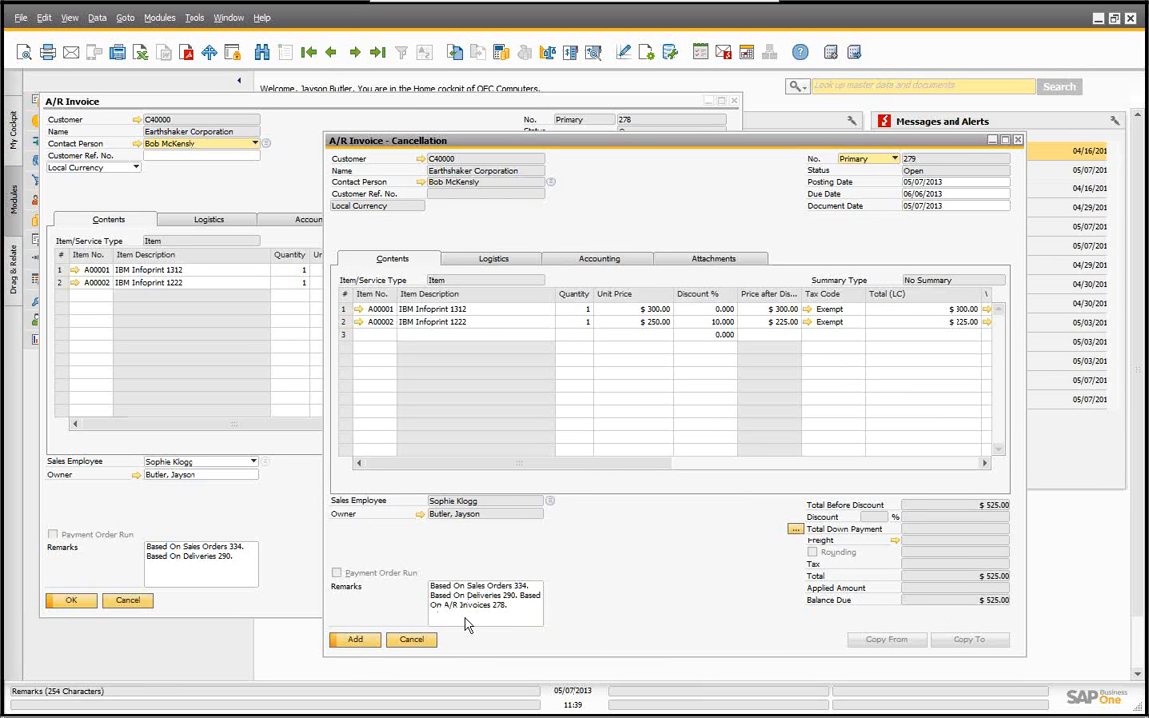
click(357, 641)
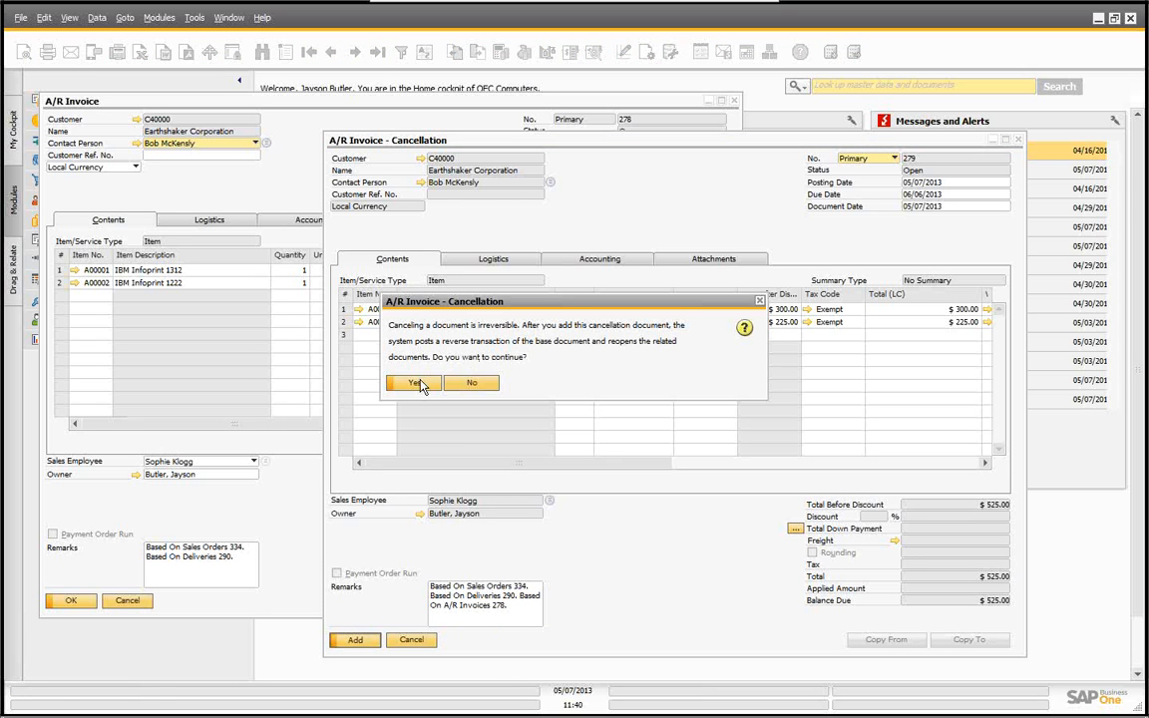
click(418, 384)
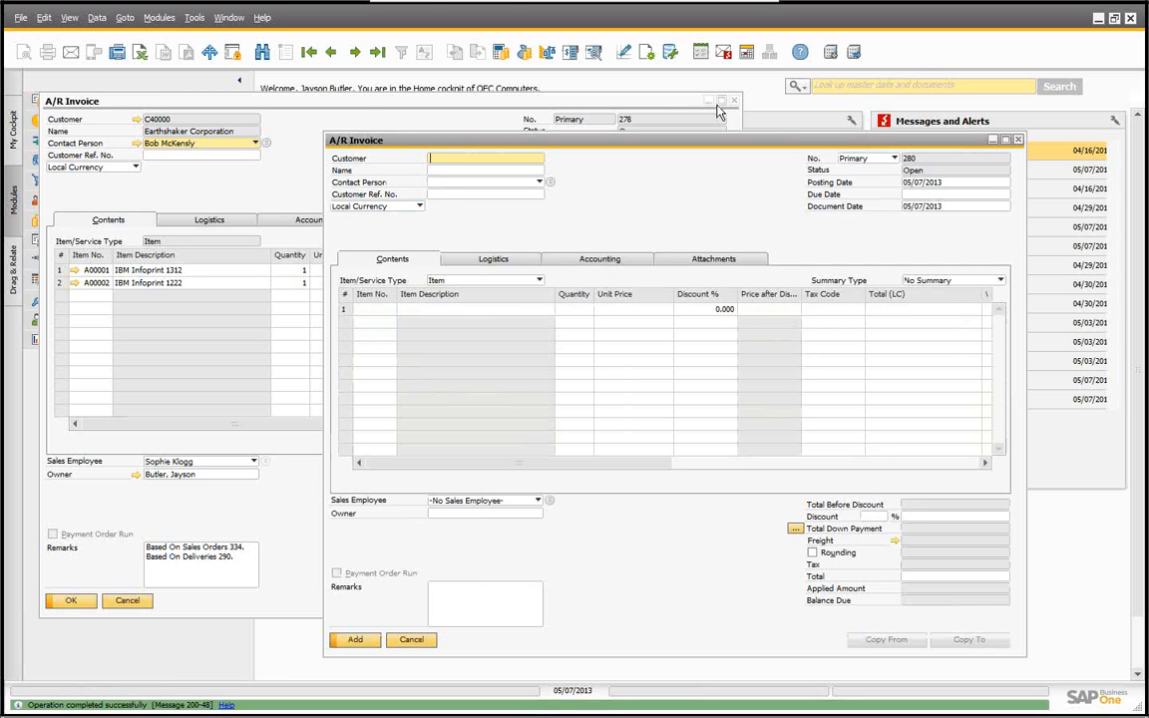
Step: Open the cancellation invoice and view its journal entry from the Accounting details
click(378, 54)
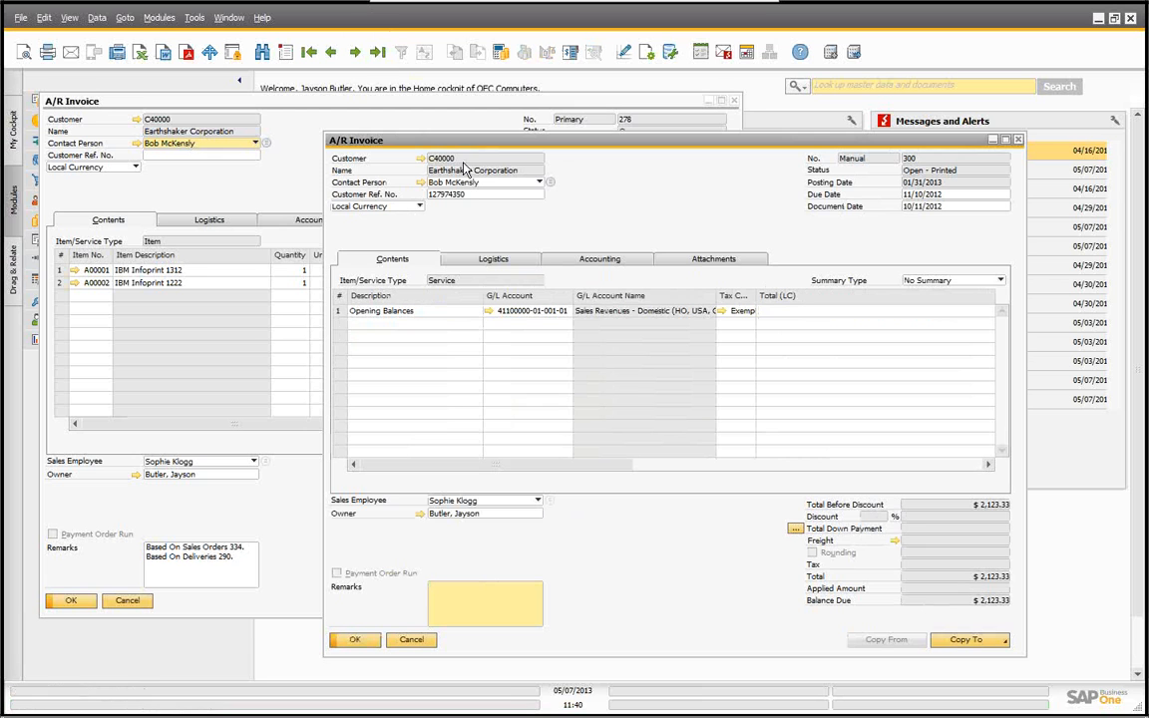
click(330, 53)
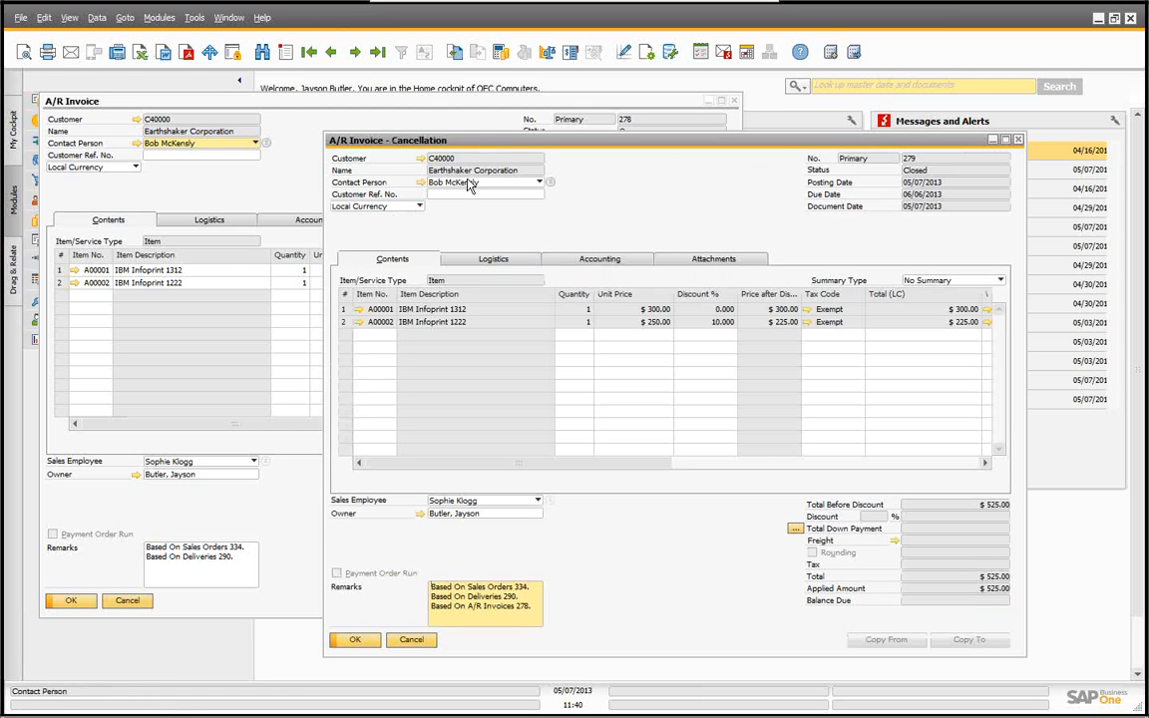
click(606, 259)
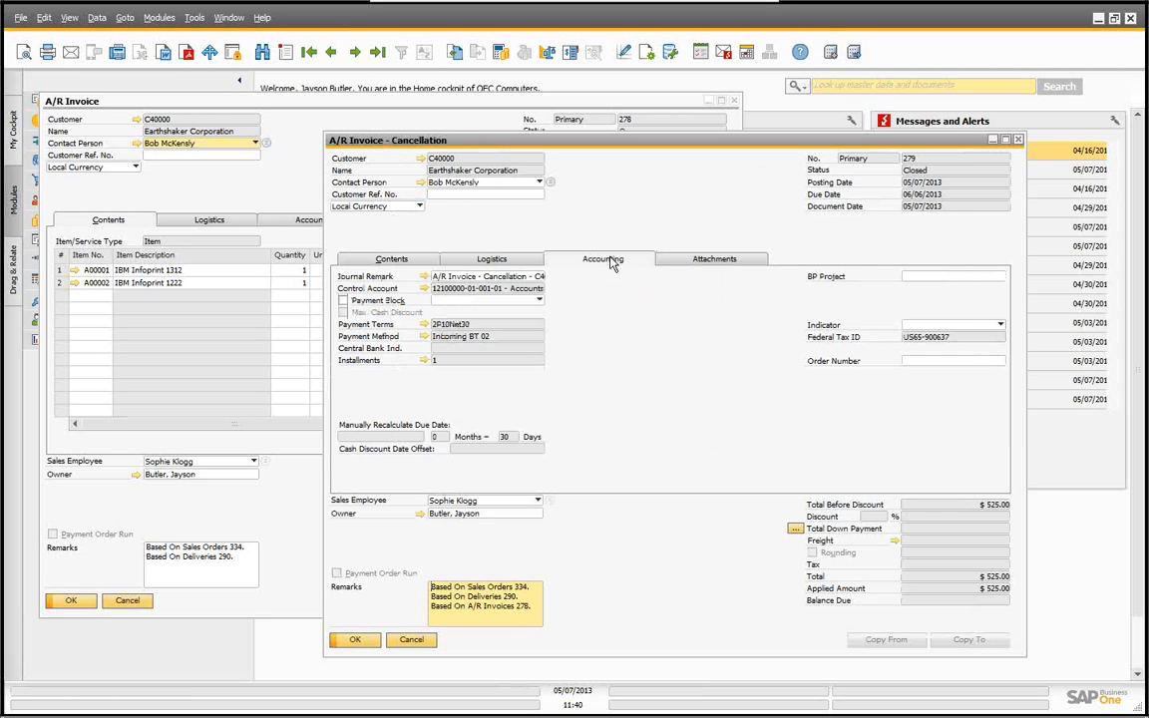
click(425, 277)
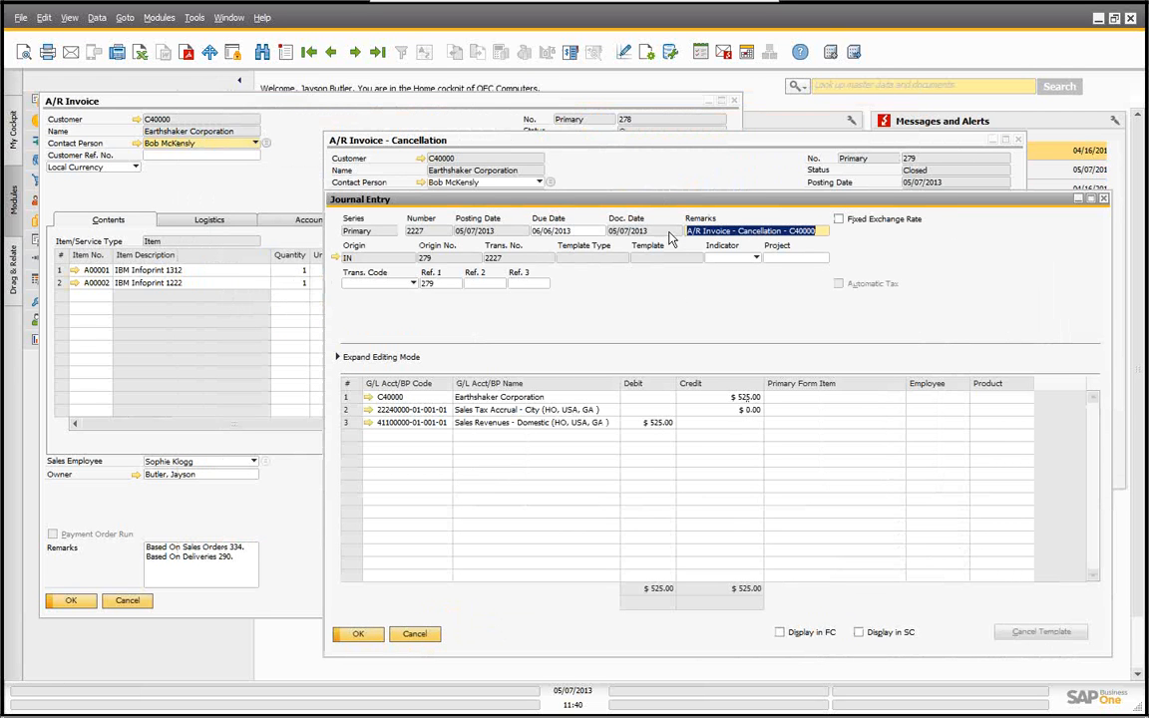
drag(670, 202, 708, 240)
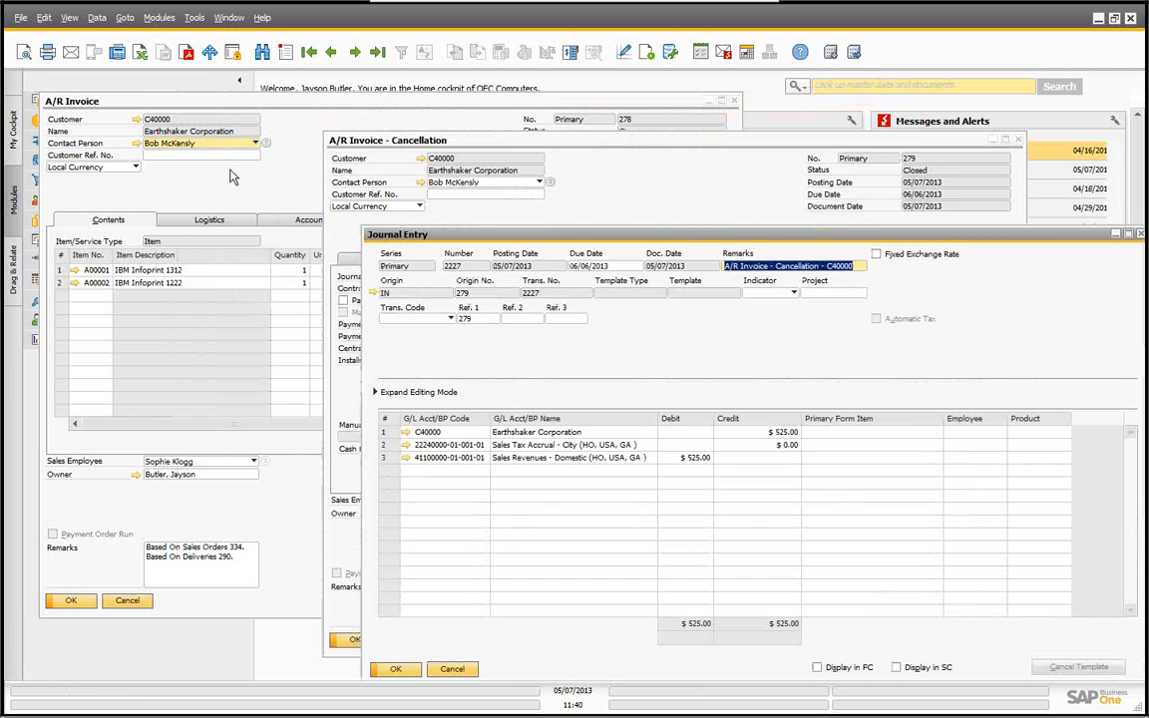
Step: Open the original invoice's journal entry from its Accounting details and place both journal entries side by side
click(210, 157)
click(317, 223)
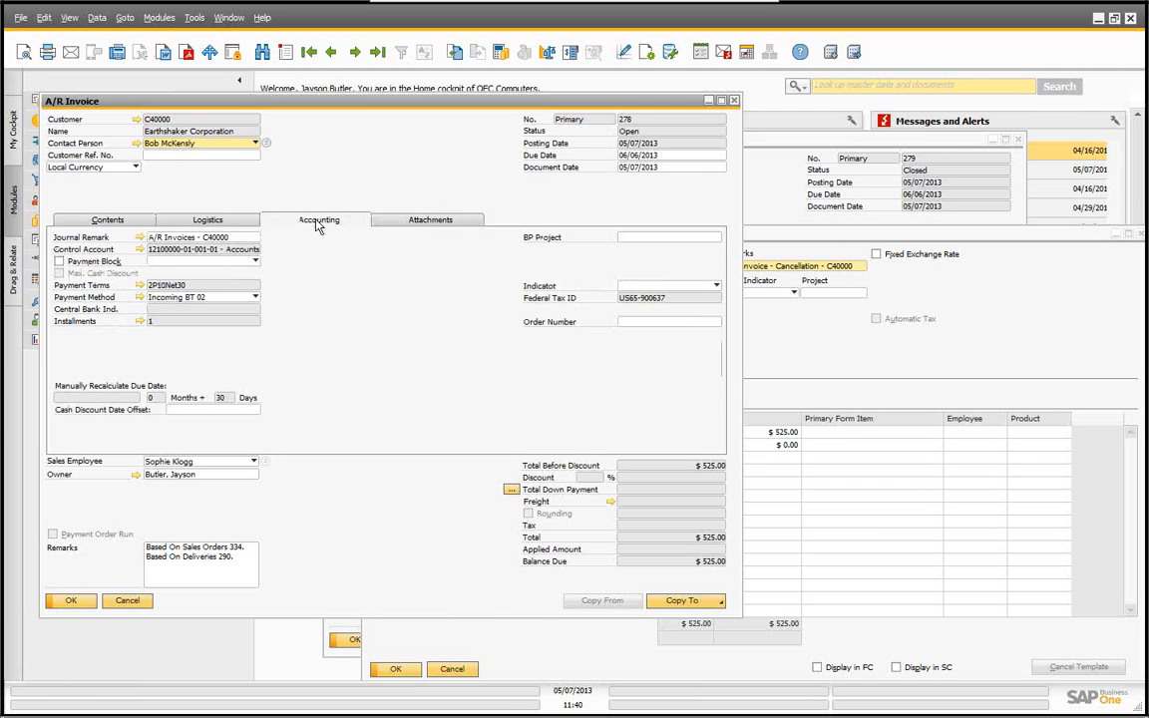
click(140, 239)
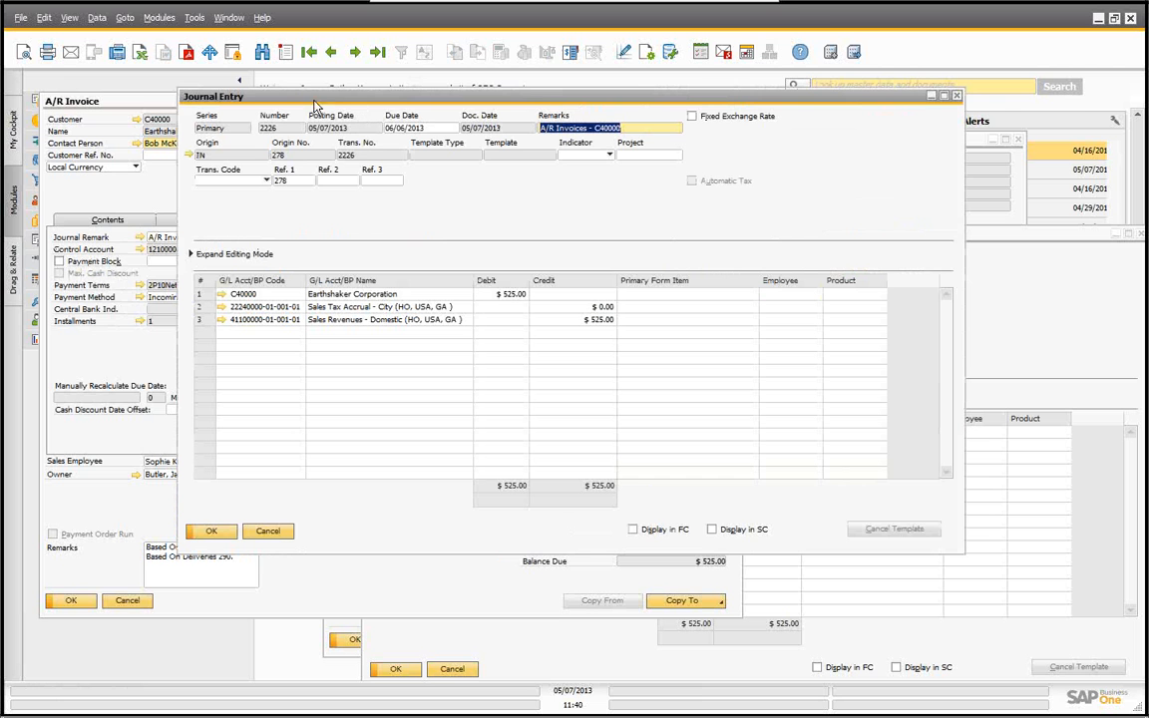
drag(329, 99, 192, 85)
click(957, 466)
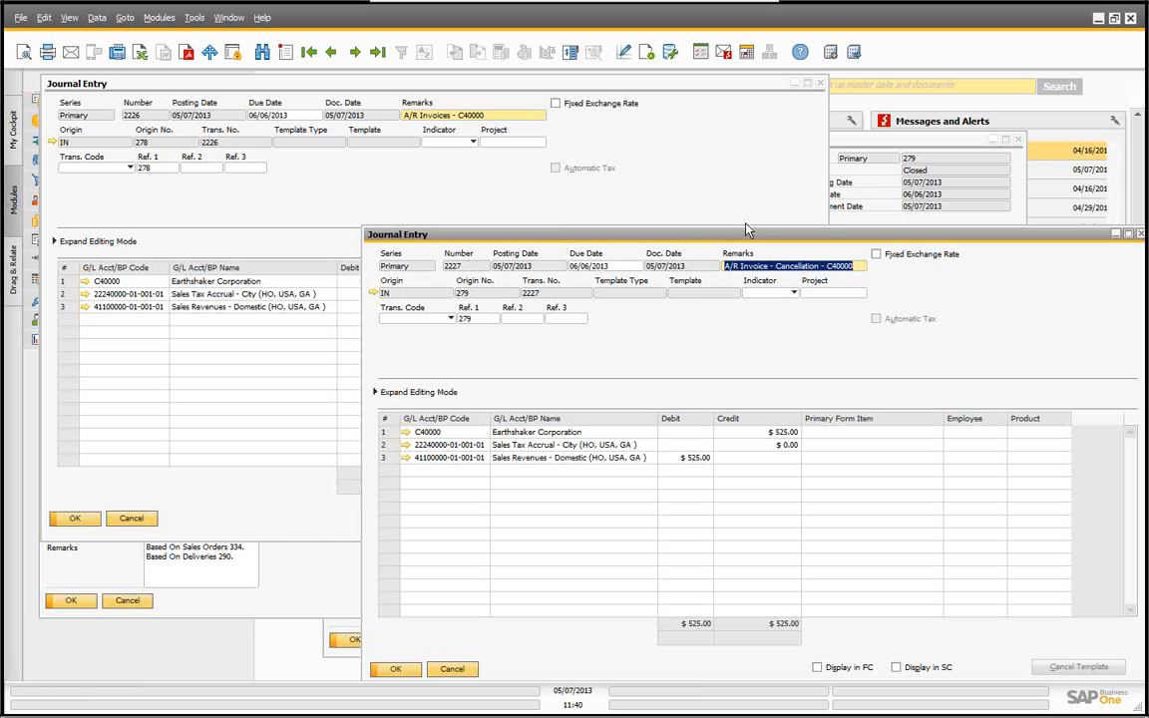
drag(781, 239, 769, 341)
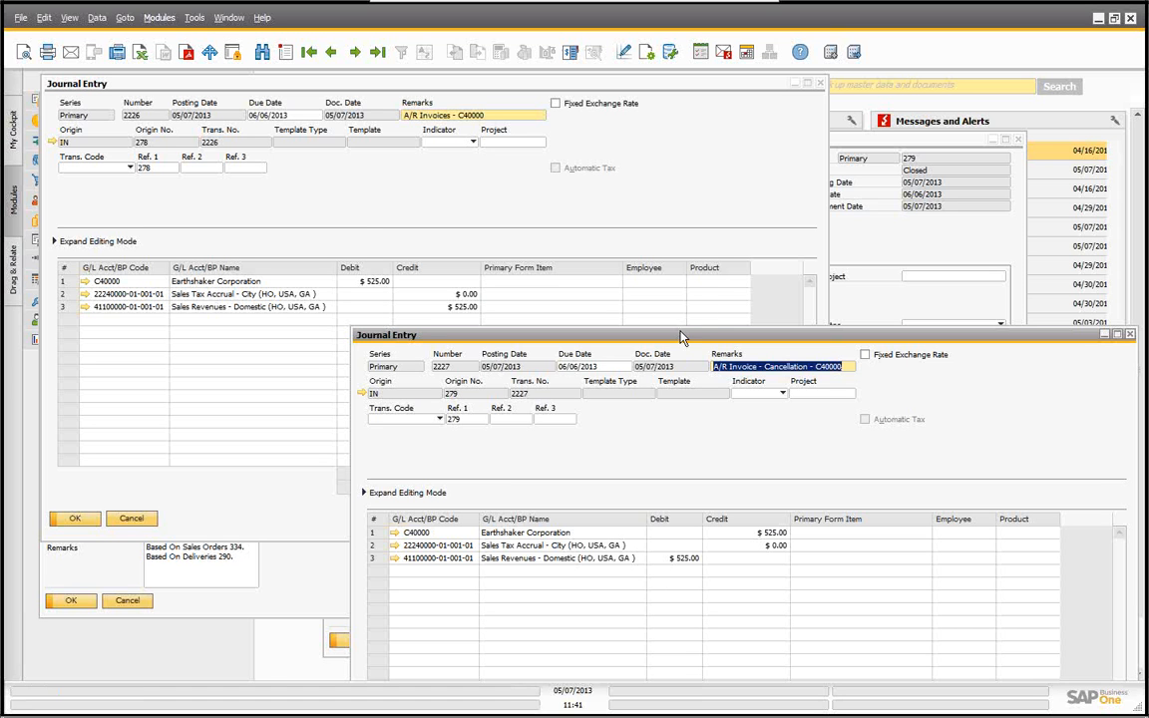
drag(668, 336, 506, 171)
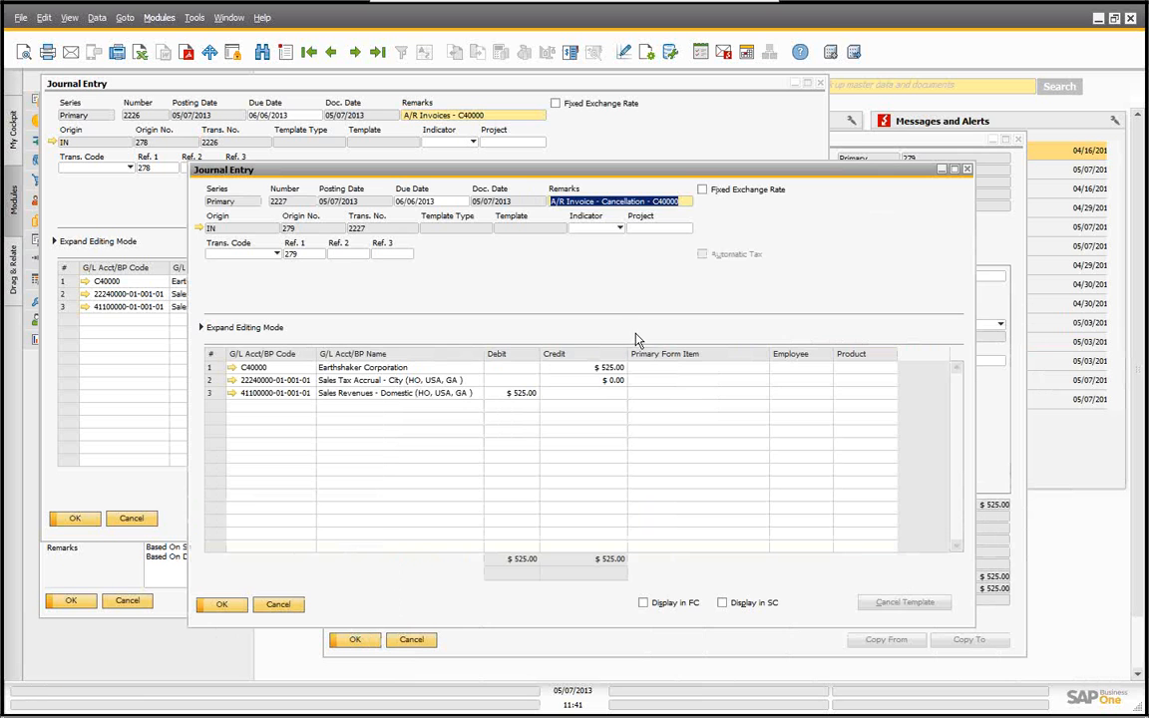
Step: Close both journal entries and both A/R invoice windows
click(279, 604)
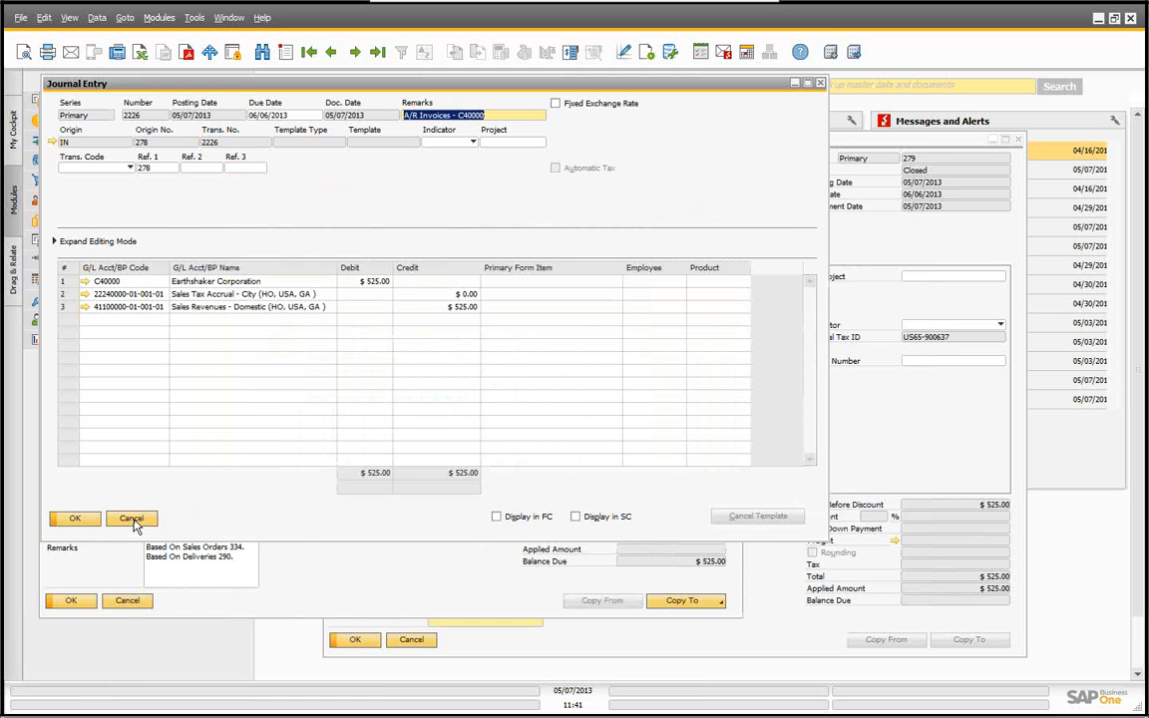
click(131, 518)
click(123, 602)
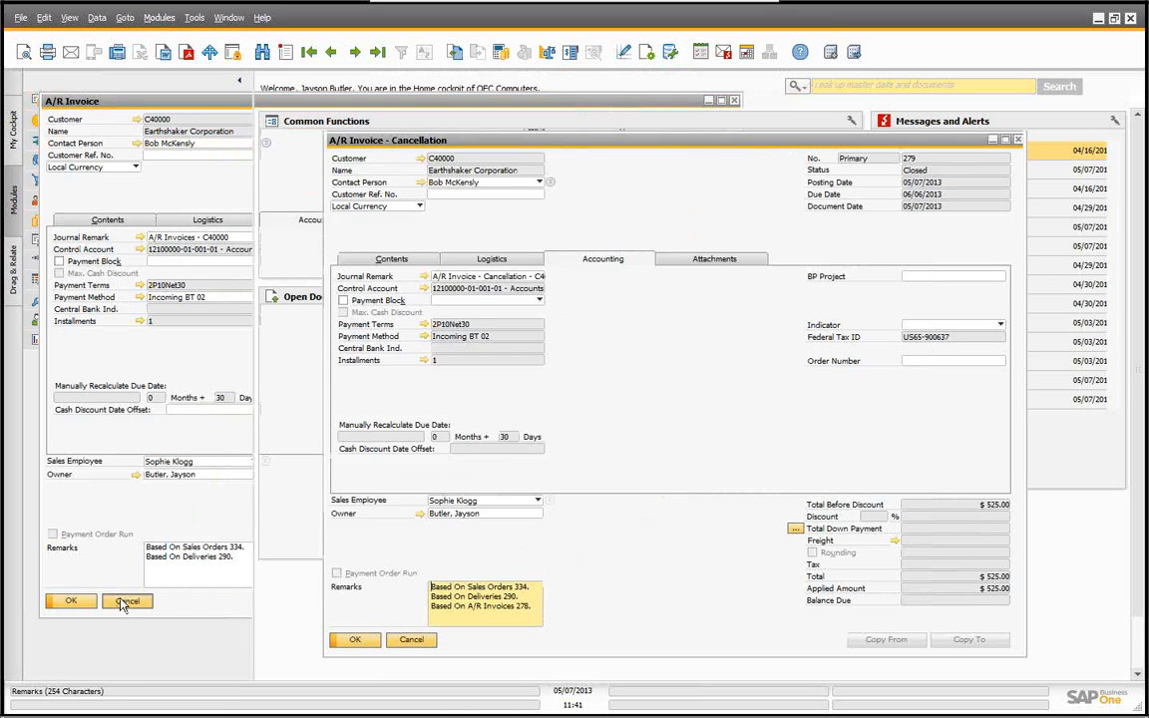
click(411, 640)
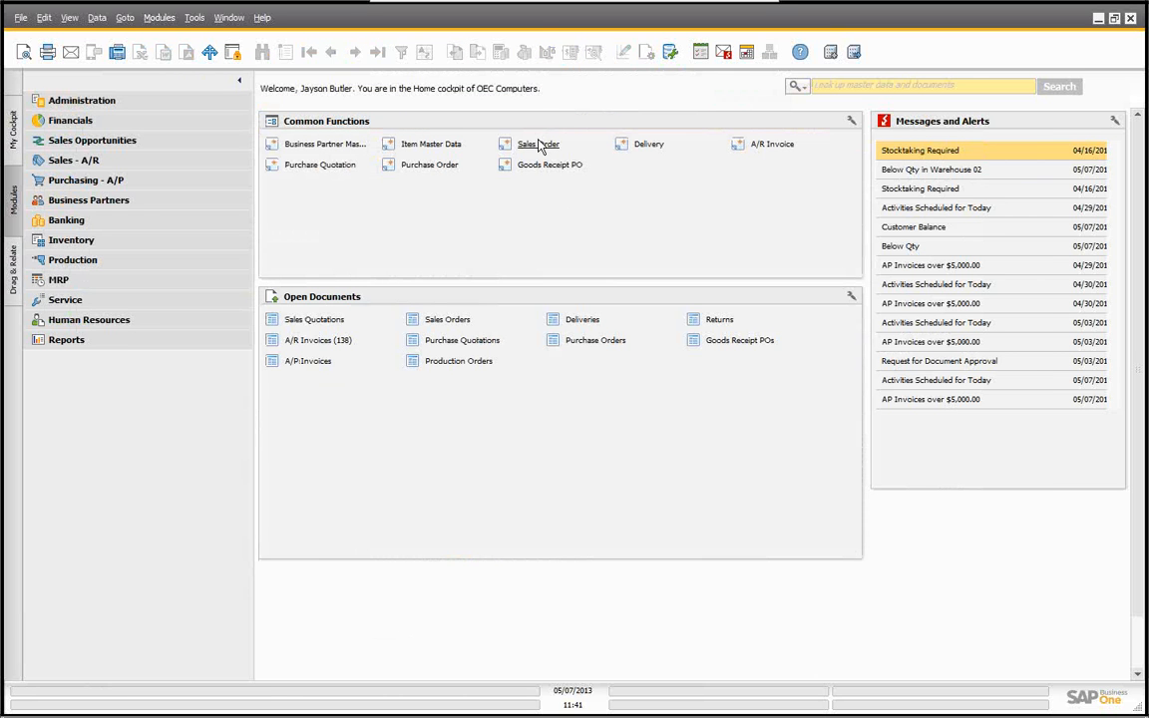
Step: Open the latest sales order and display its relationship map, enlarged
click(539, 144)
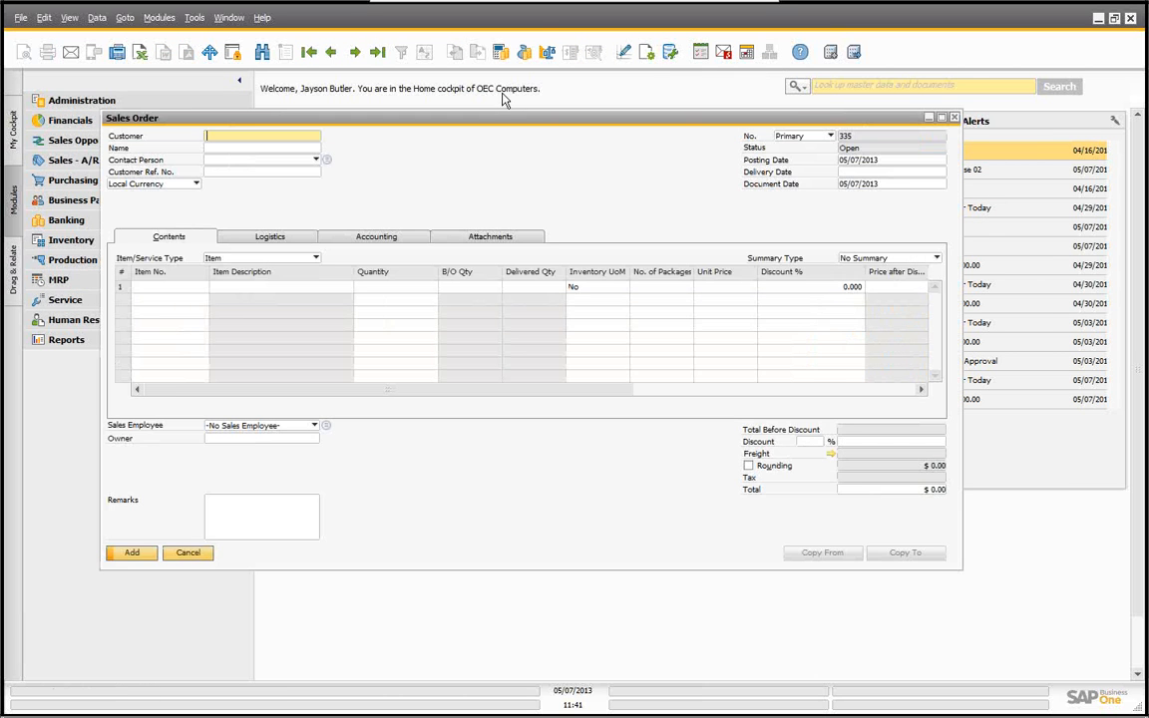
click(377, 51)
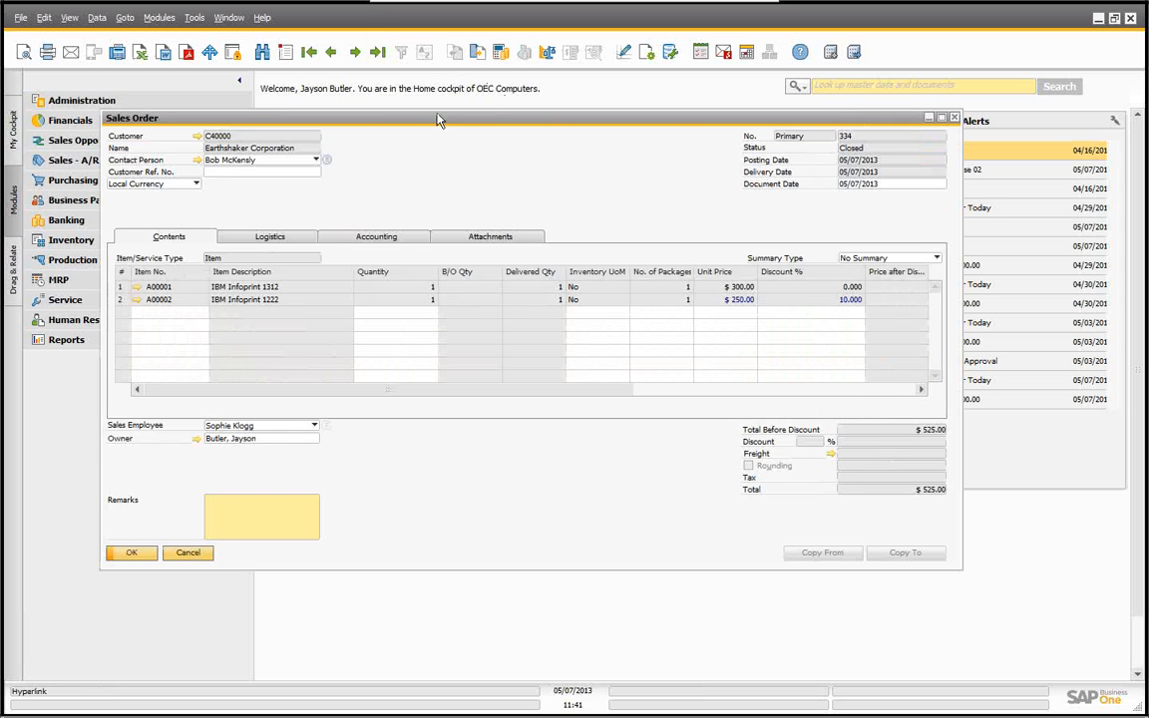
drag(416, 120, 385, 102)
right_click(504, 166)
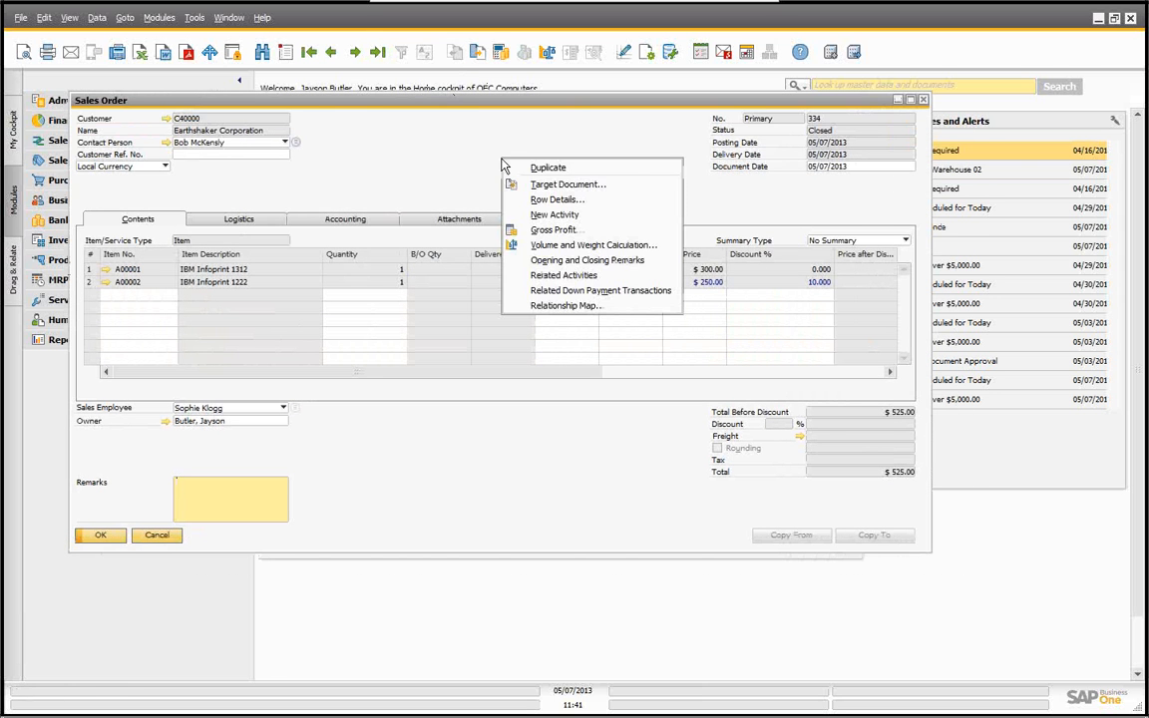
click(561, 305)
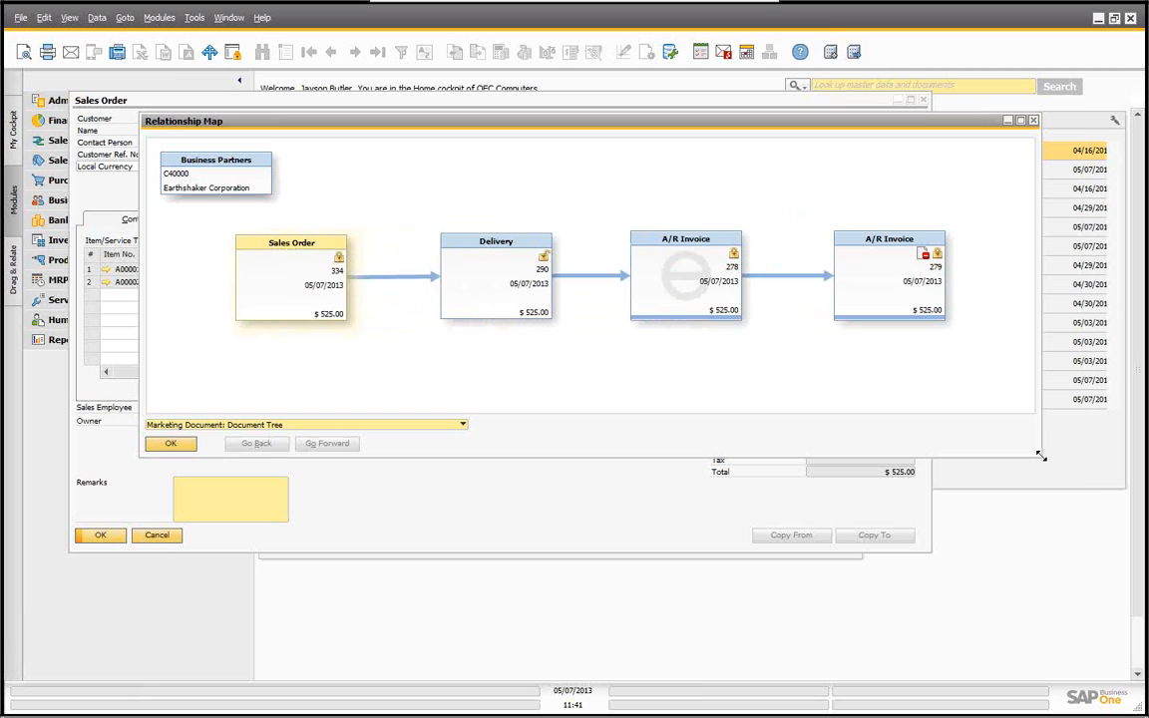
drag(1042, 461, 1080, 604)
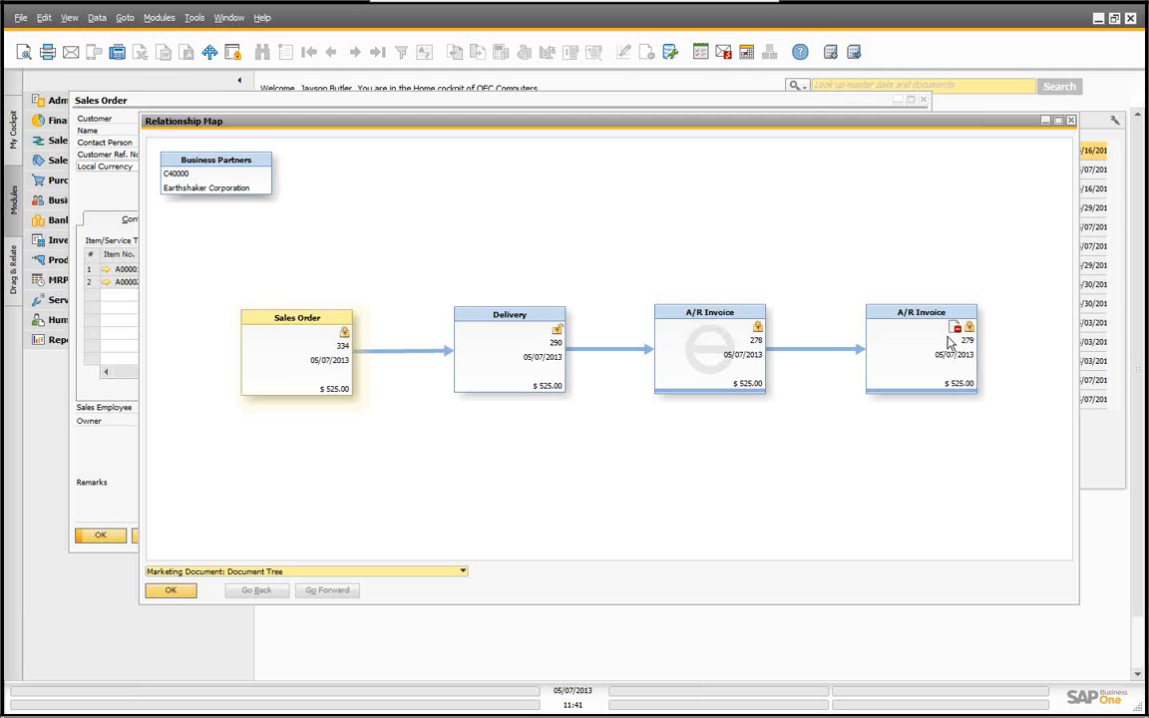
Step: Open the delivery from the relationship map and check which documents it can be copied to
click(518, 319)
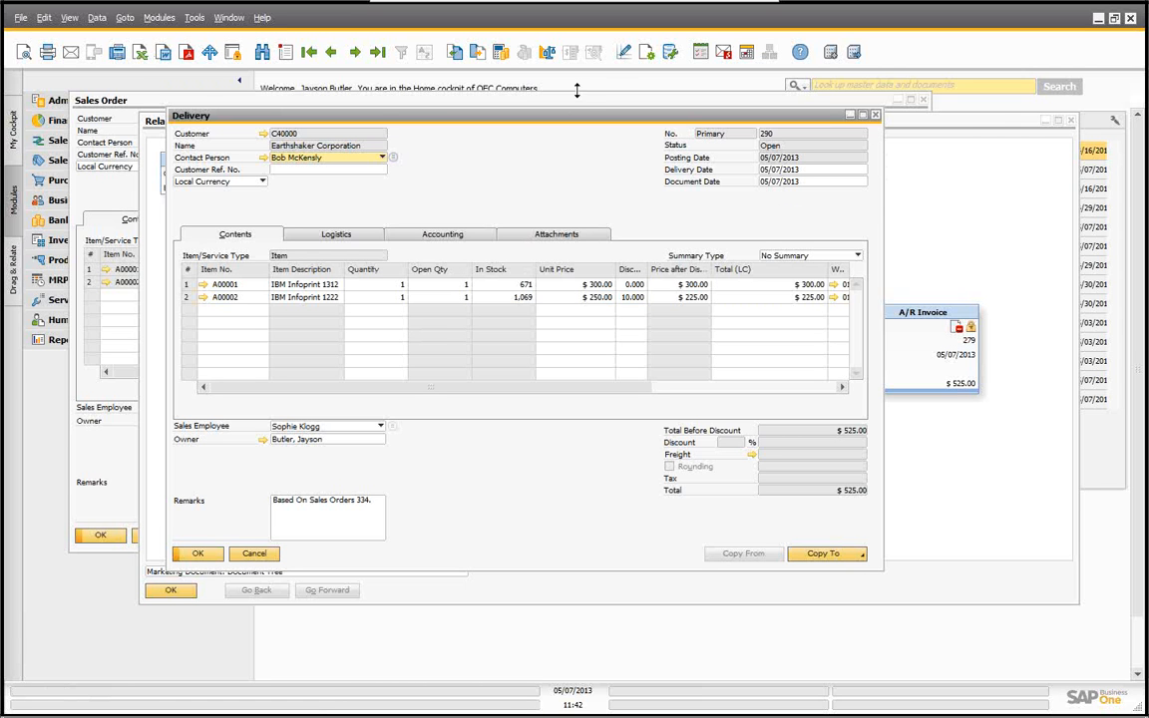
drag(504, 105, 644, 144)
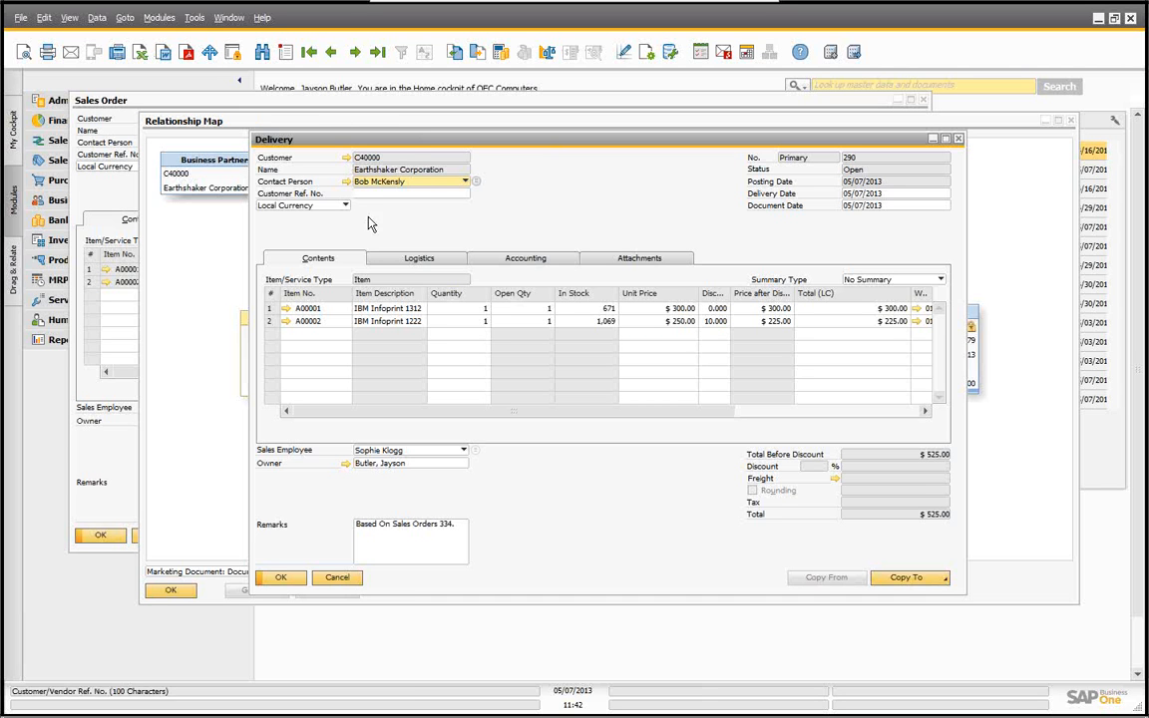
drag(371, 140, 322, 121)
click(864, 564)
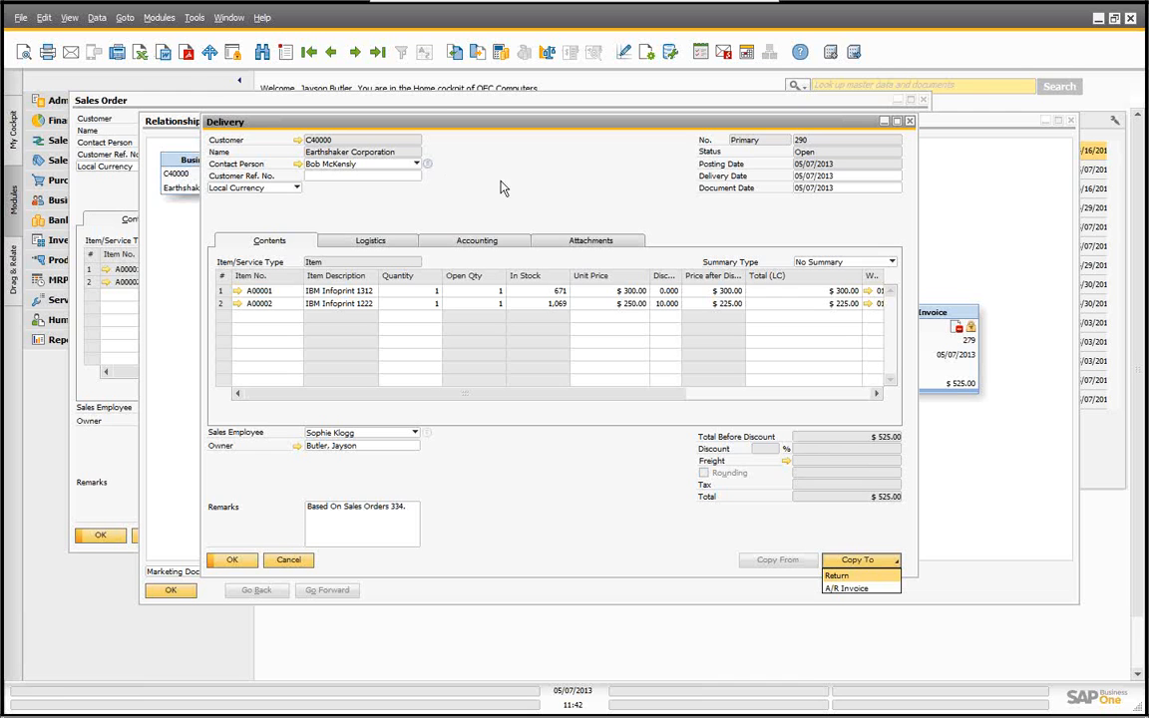
Step: View the delivery's journal entry from its Accounting details, close it, and return to the delivery's contents
click(471, 248)
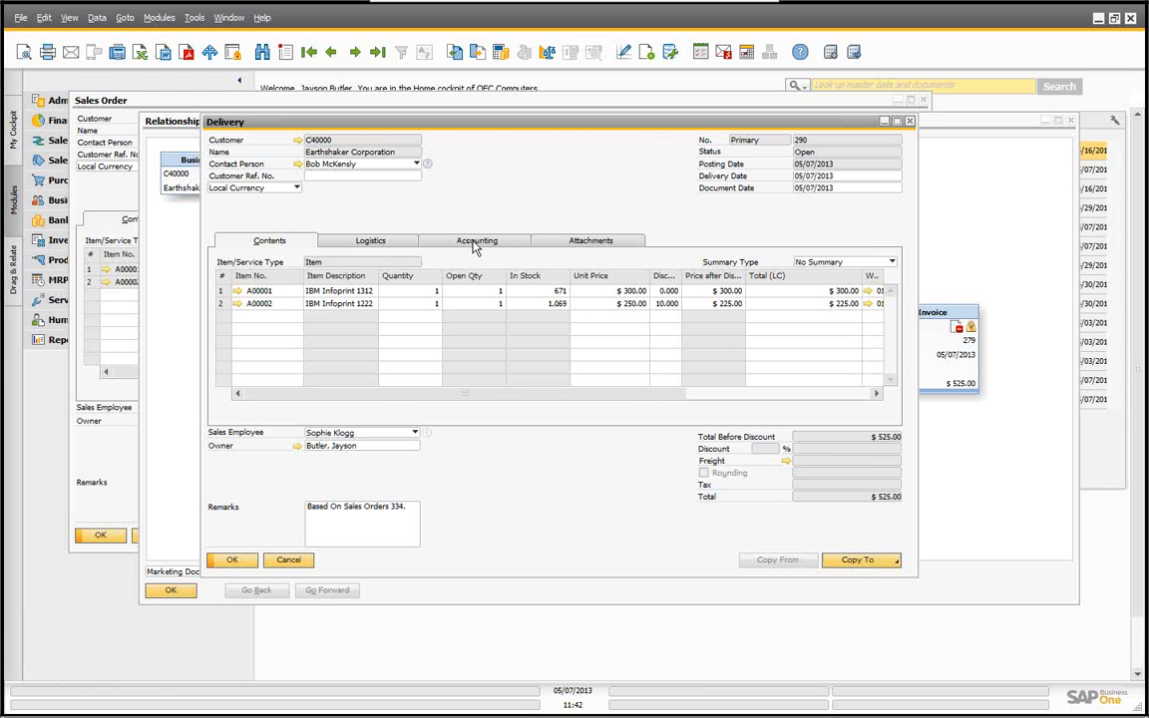
click(476, 244)
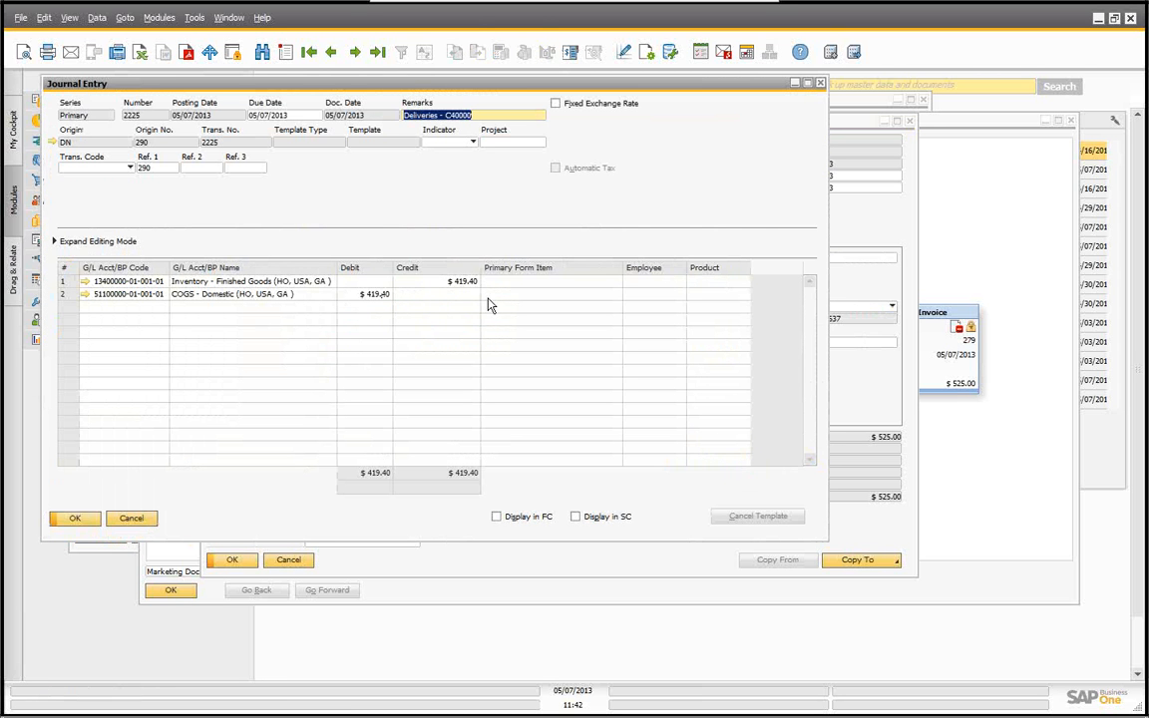
click(132, 520)
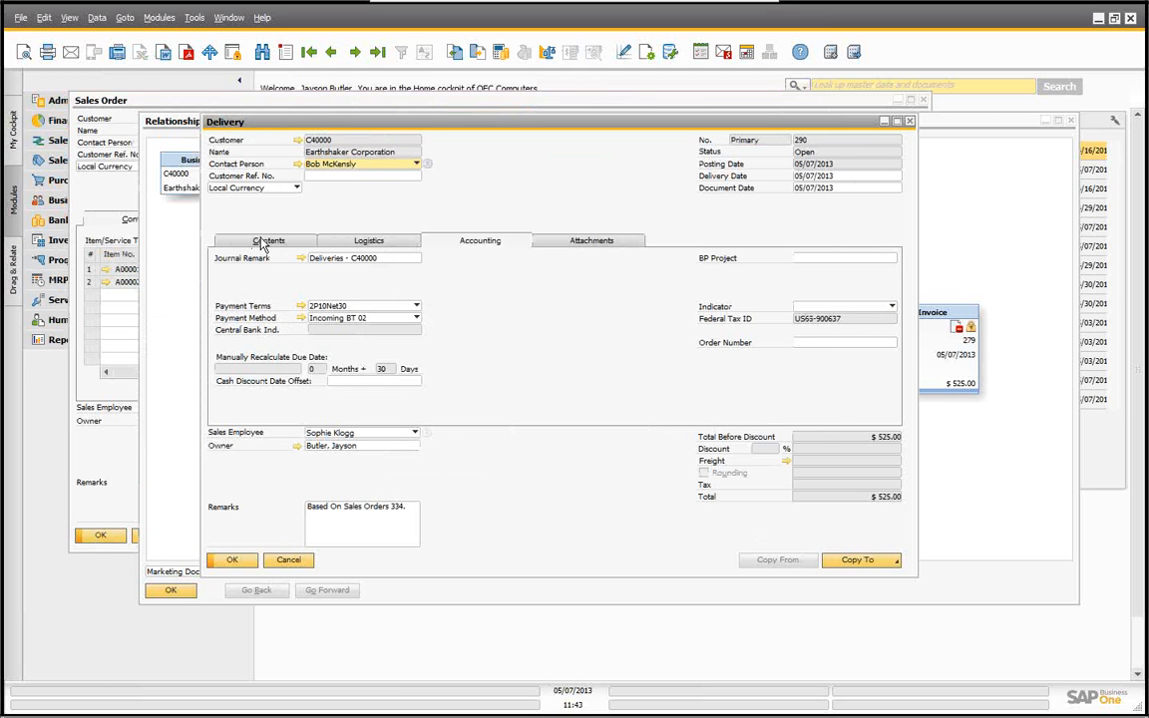
click(269, 244)
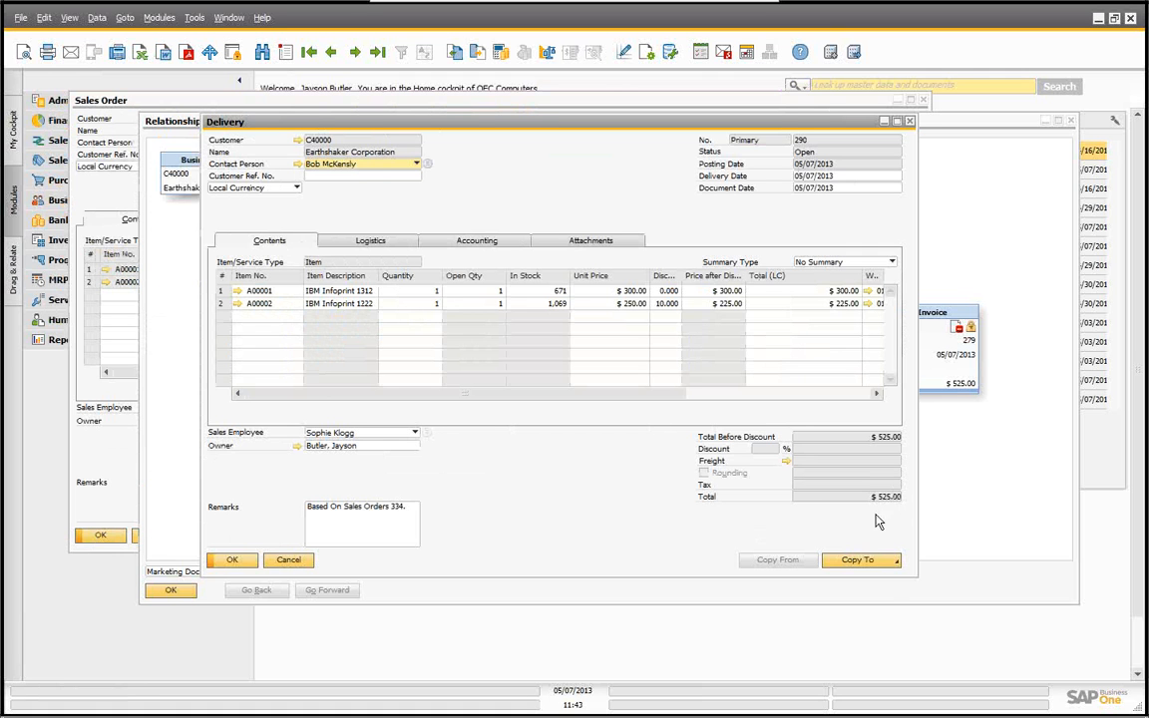
Step: Copy the delivery to a return and try to add it, allowing automatic bin allocation and reopening the order items
click(860, 562)
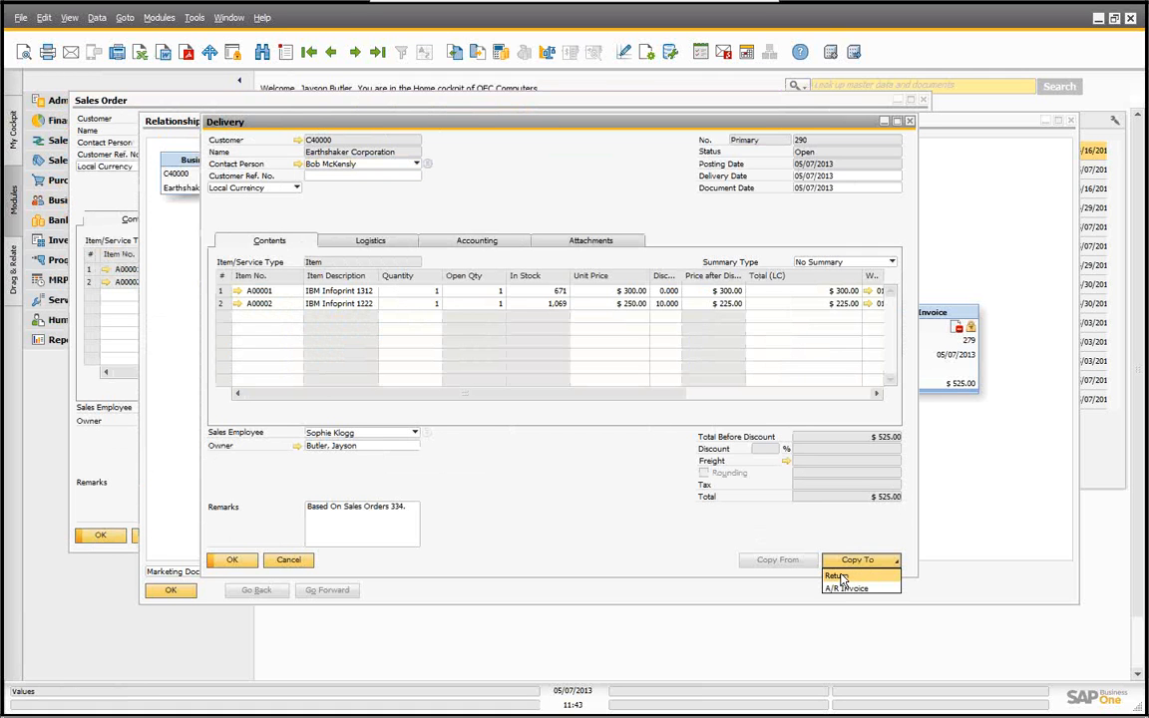
click(836, 577)
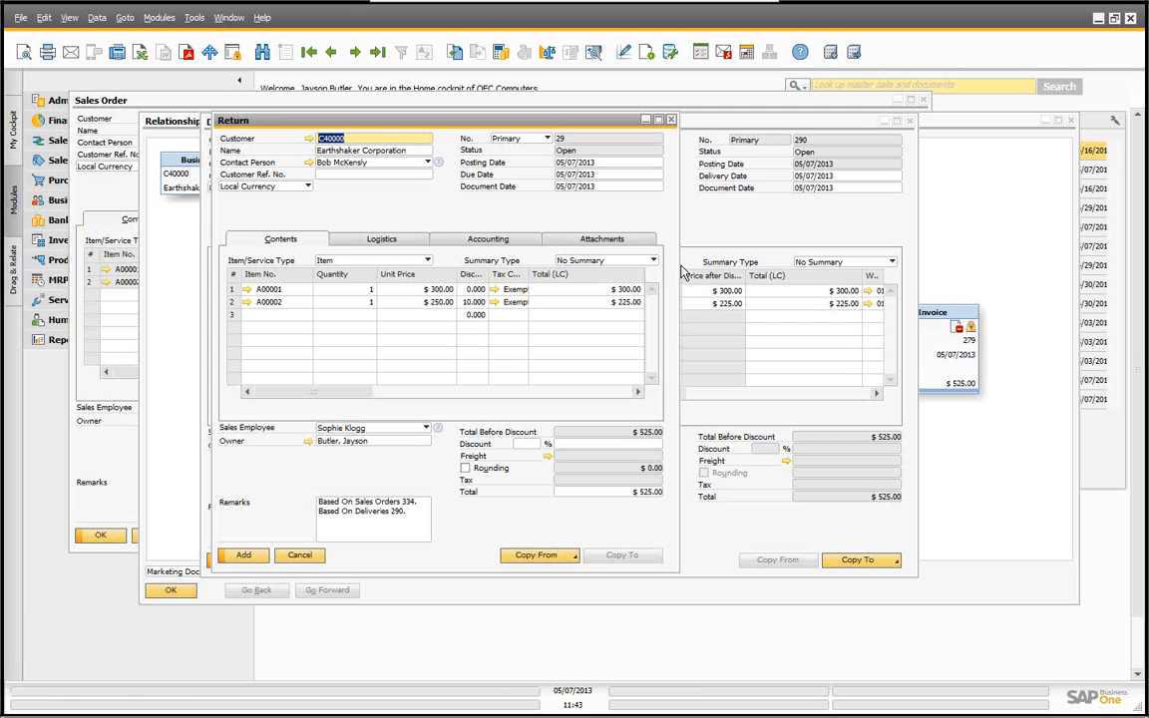
drag(680, 257, 934, 258)
click(240, 558)
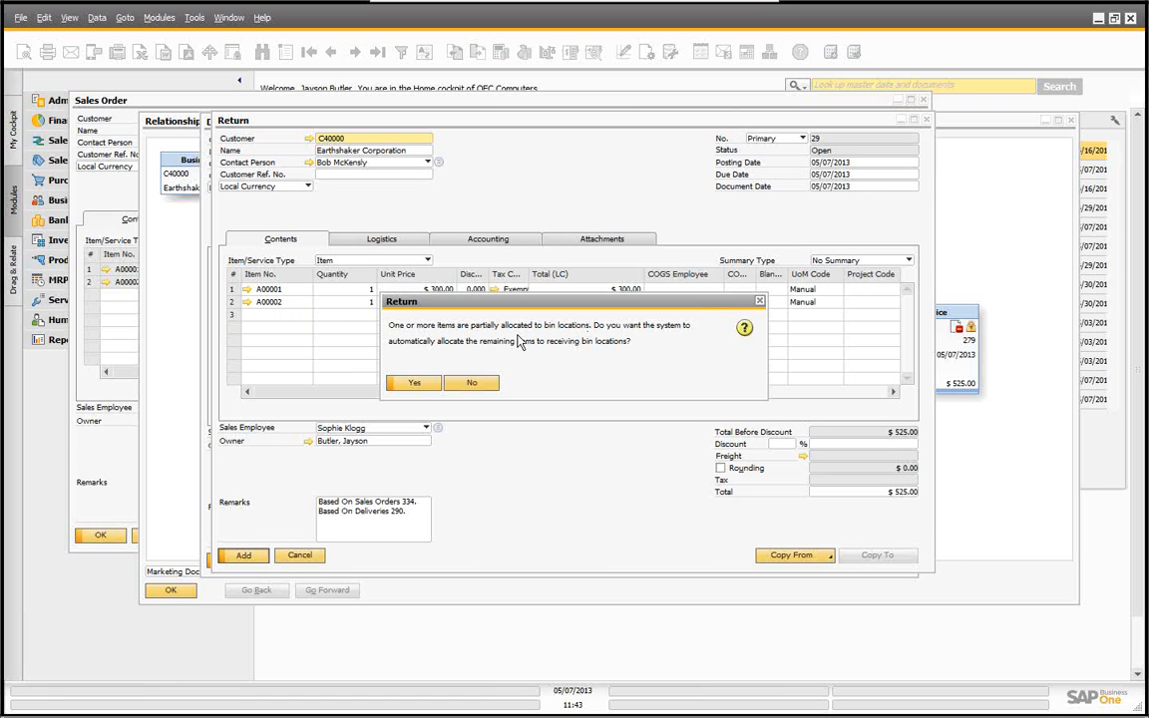
click(413, 385)
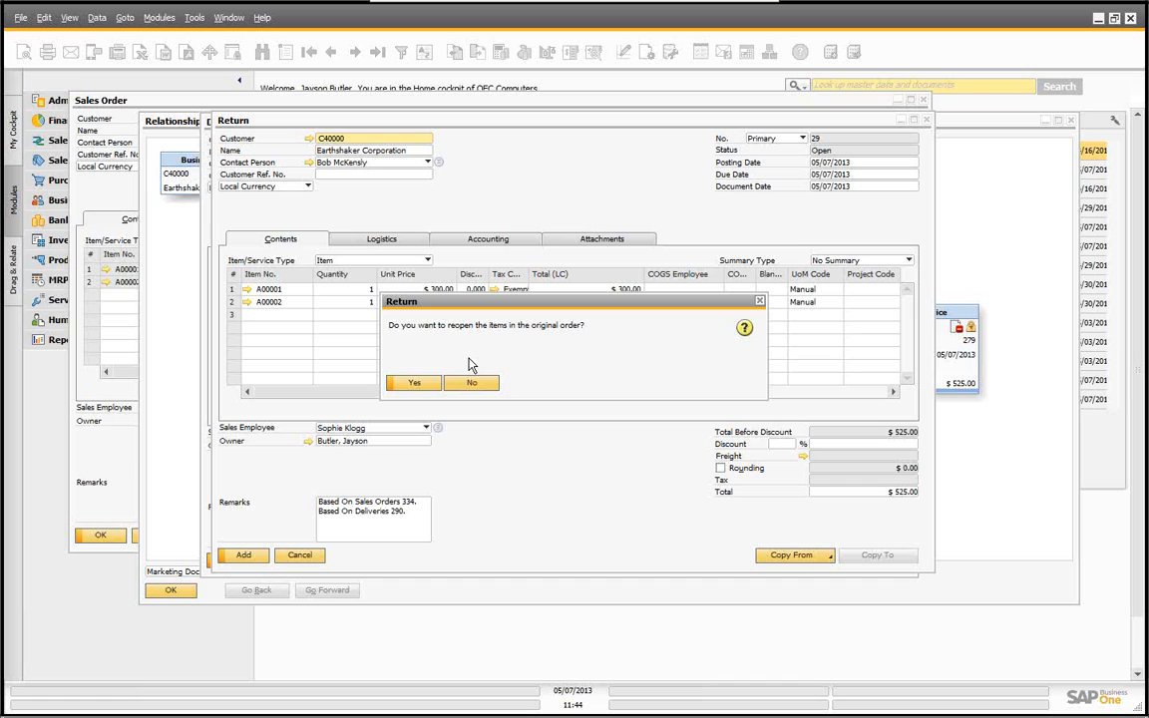
click(413, 384)
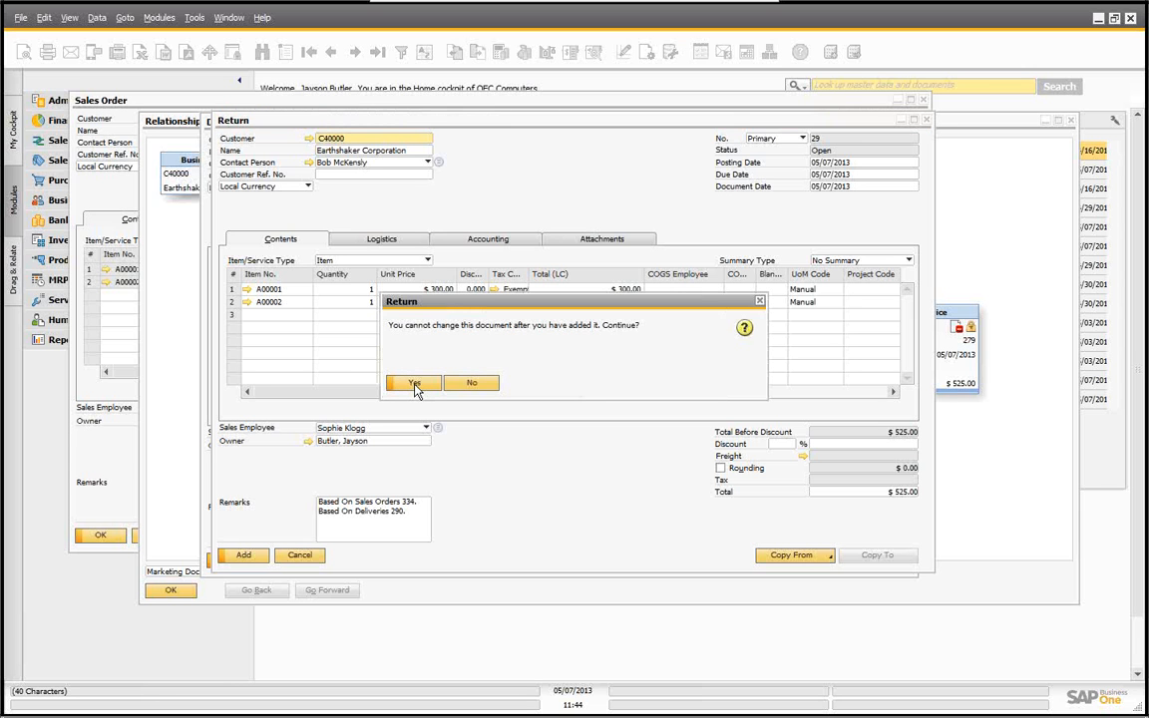
click(413, 385)
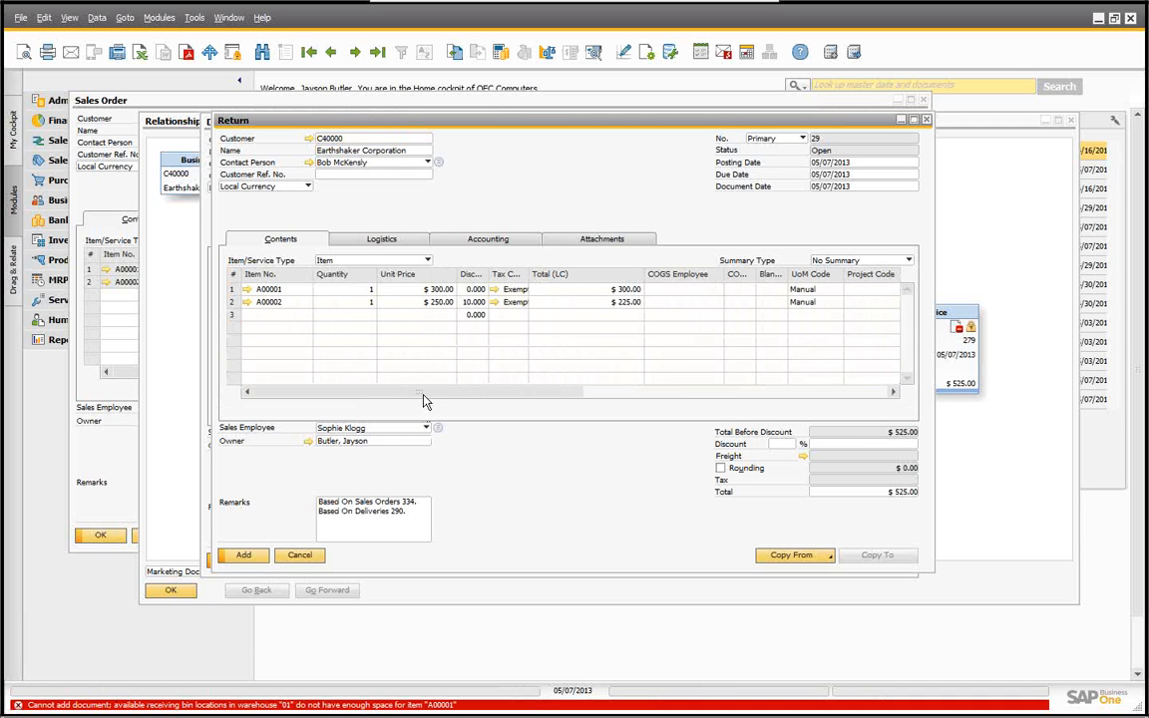
Step: Assign the default receiving bin location to both return lines
drag(431, 394, 605, 407)
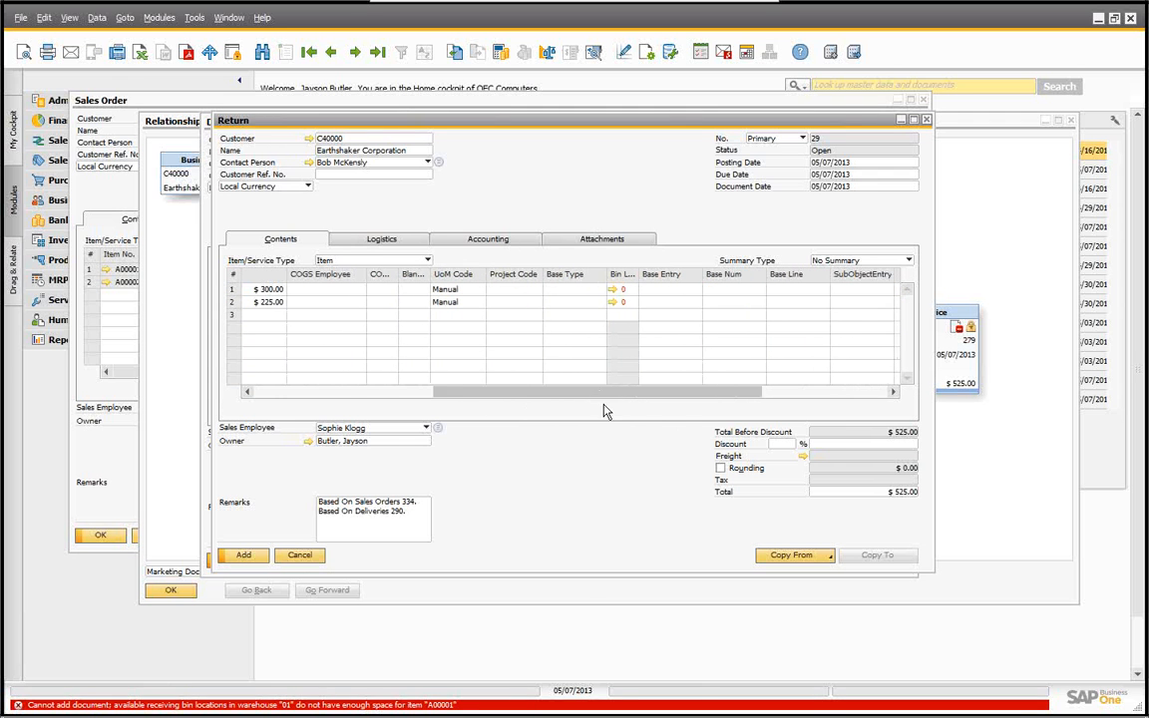
click(614, 290)
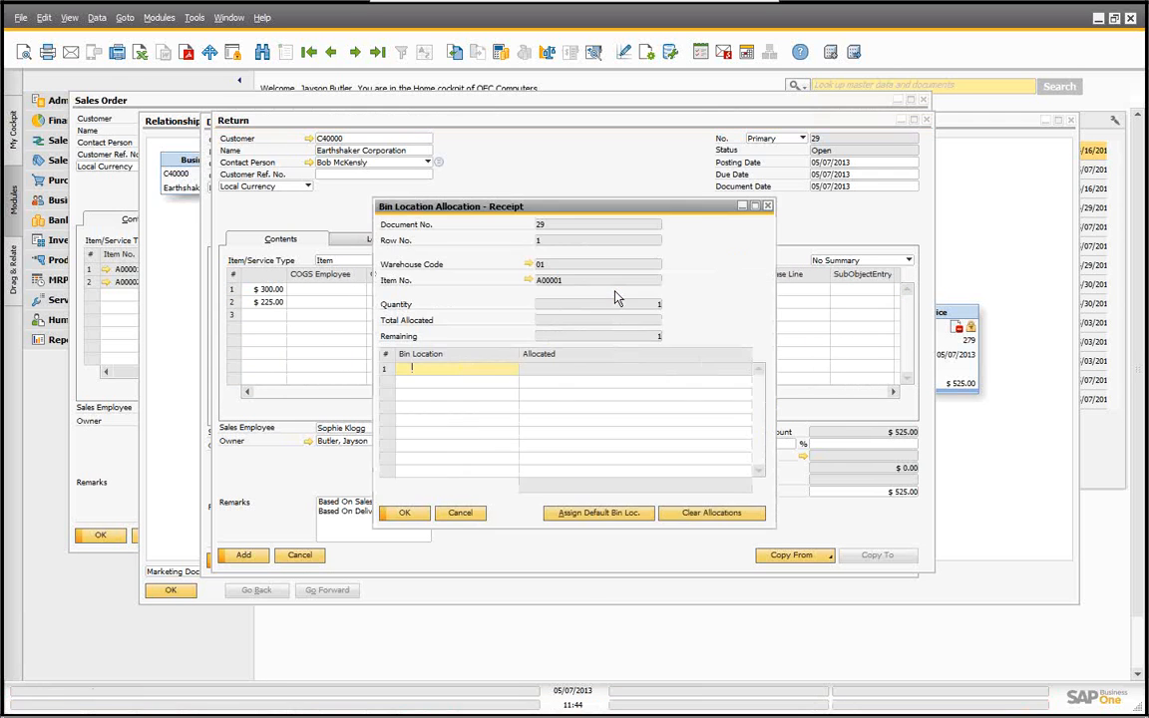
click(601, 513)
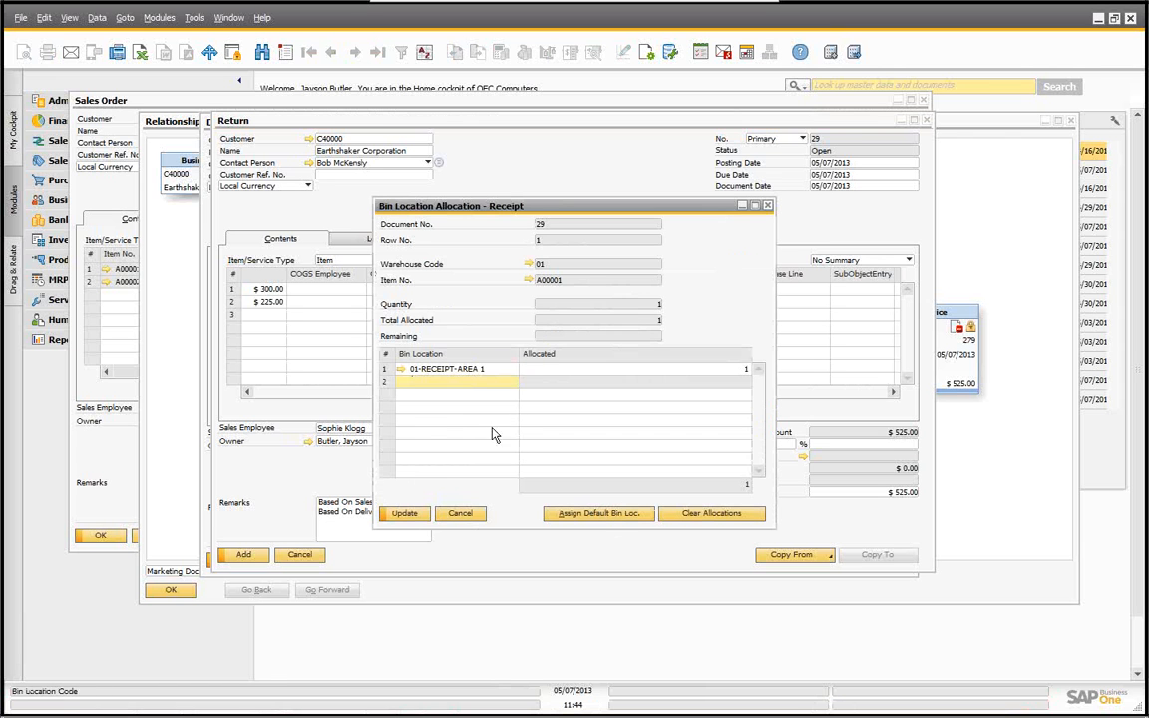
click(409, 514)
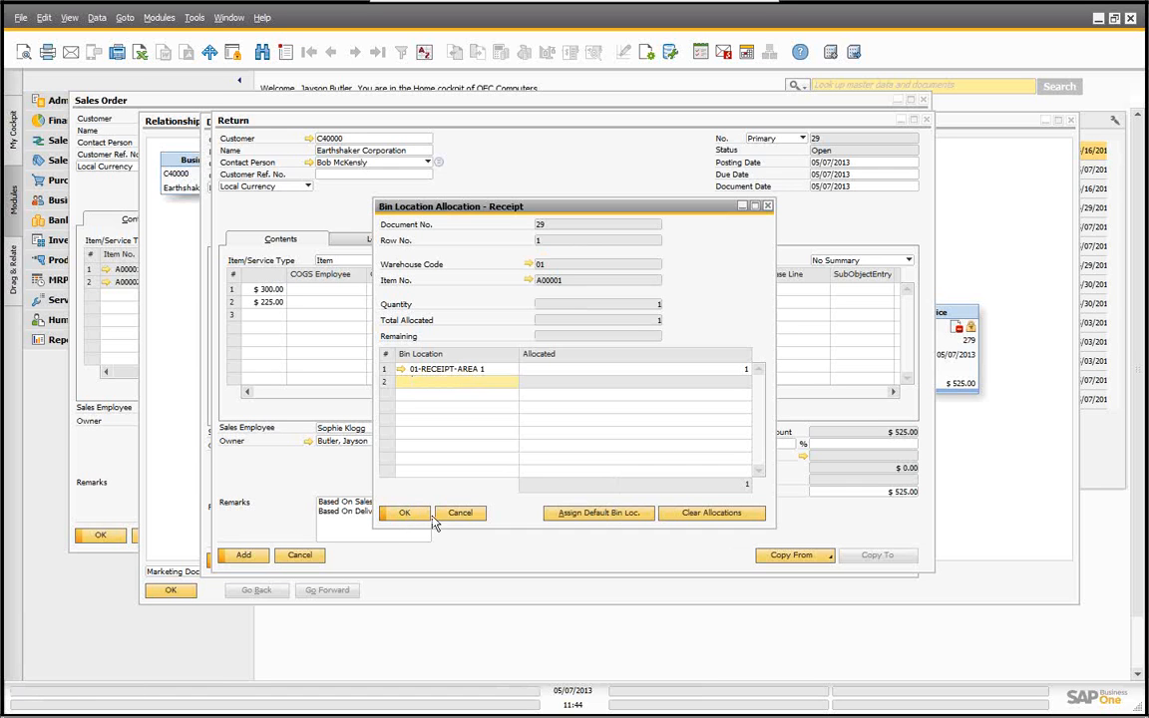
click(407, 512)
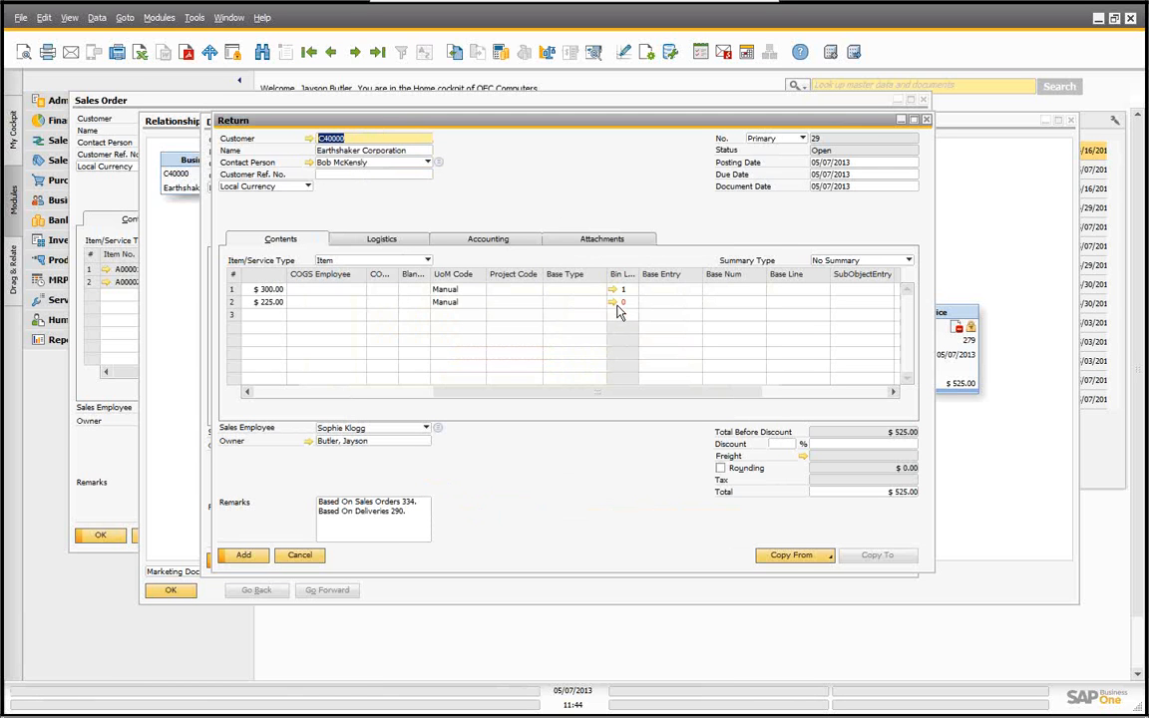
click(613, 302)
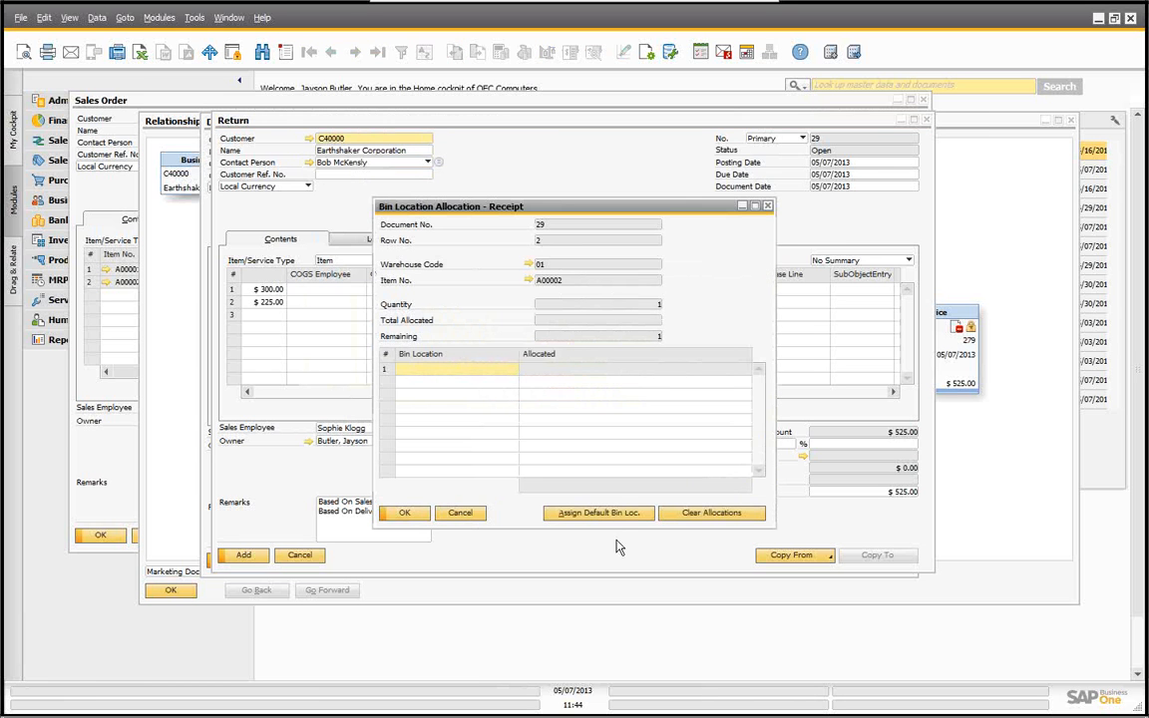
click(597, 512)
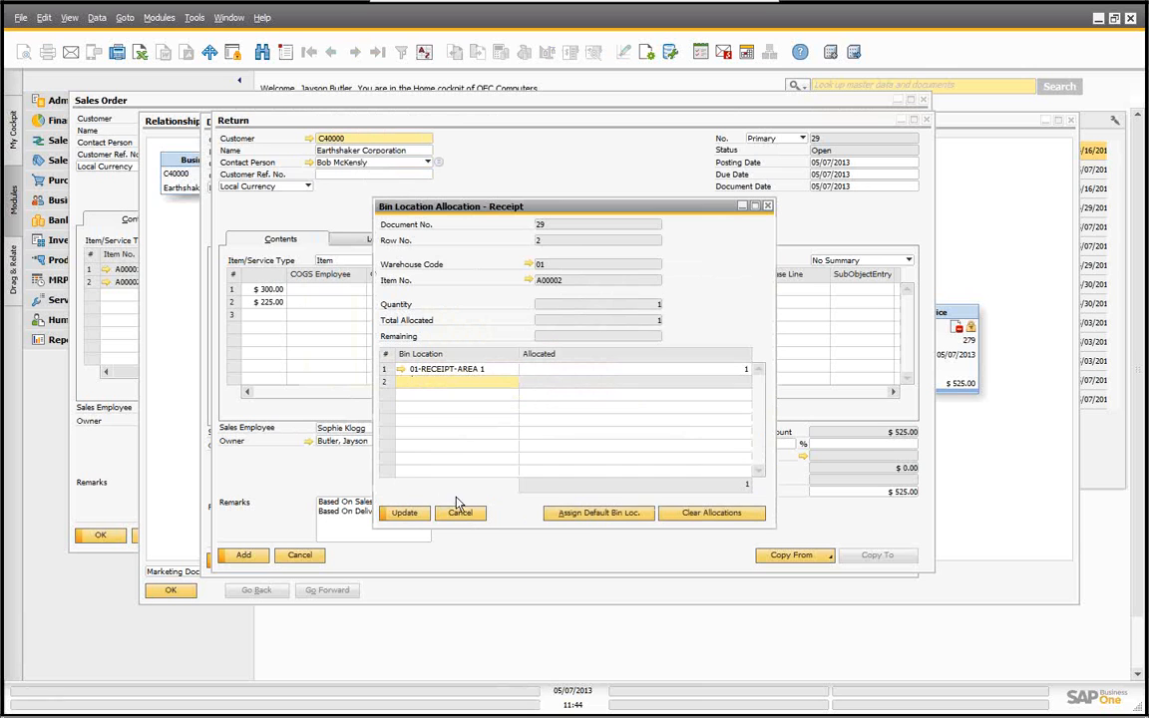
click(409, 515)
click(407, 514)
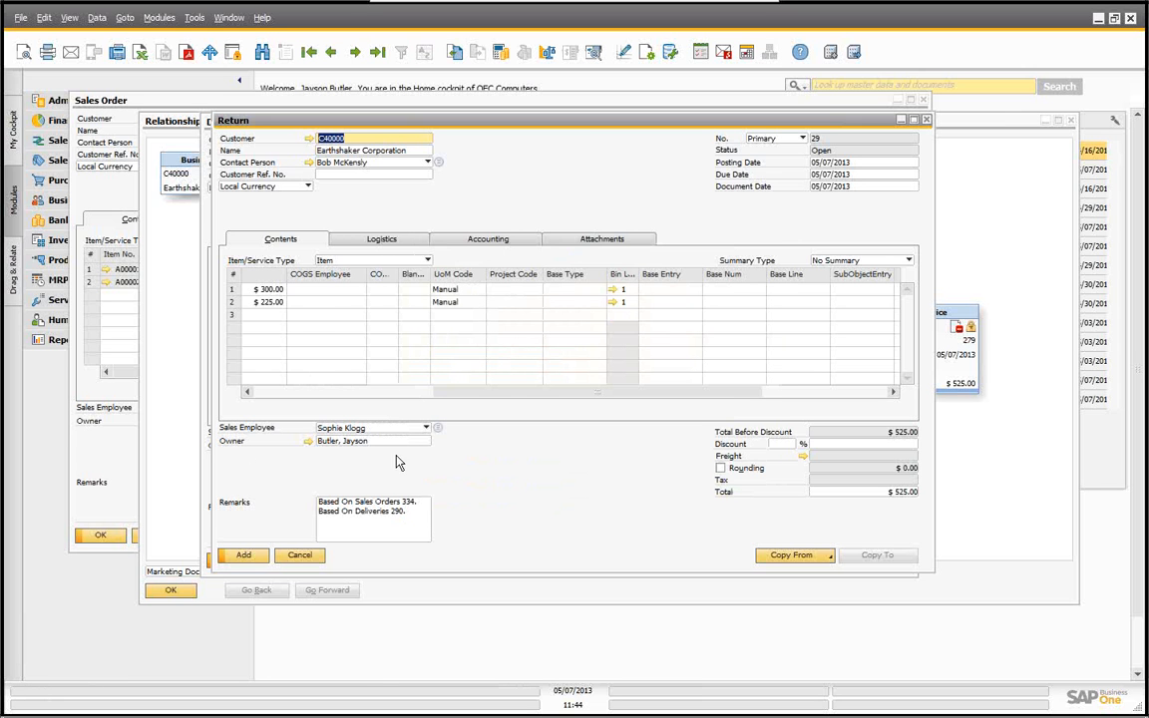
Step: Add the return, confirming that the items in the original order are reopened
click(245, 555)
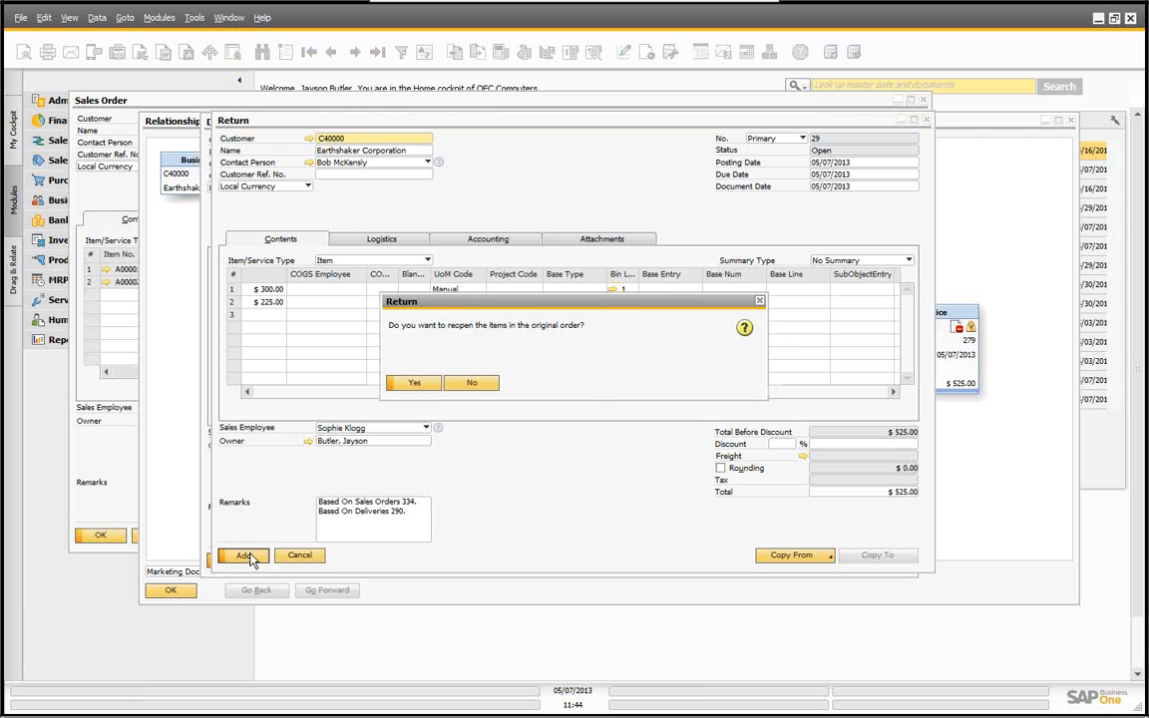
click(415, 384)
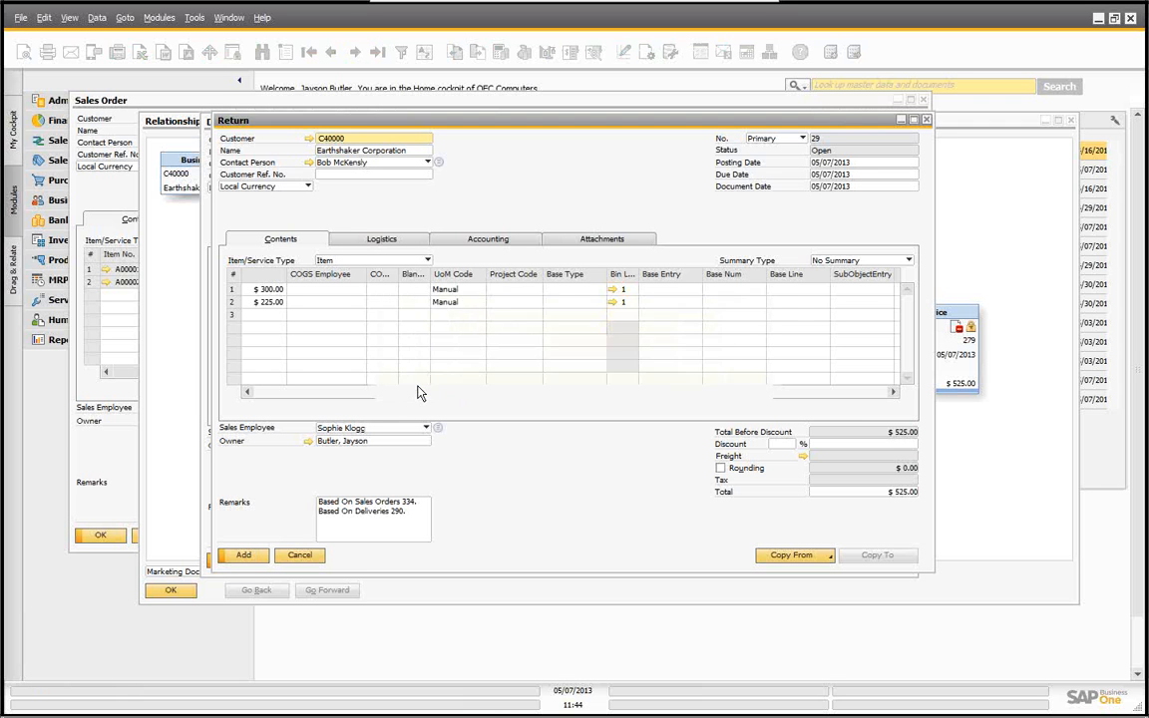
click(416, 386)
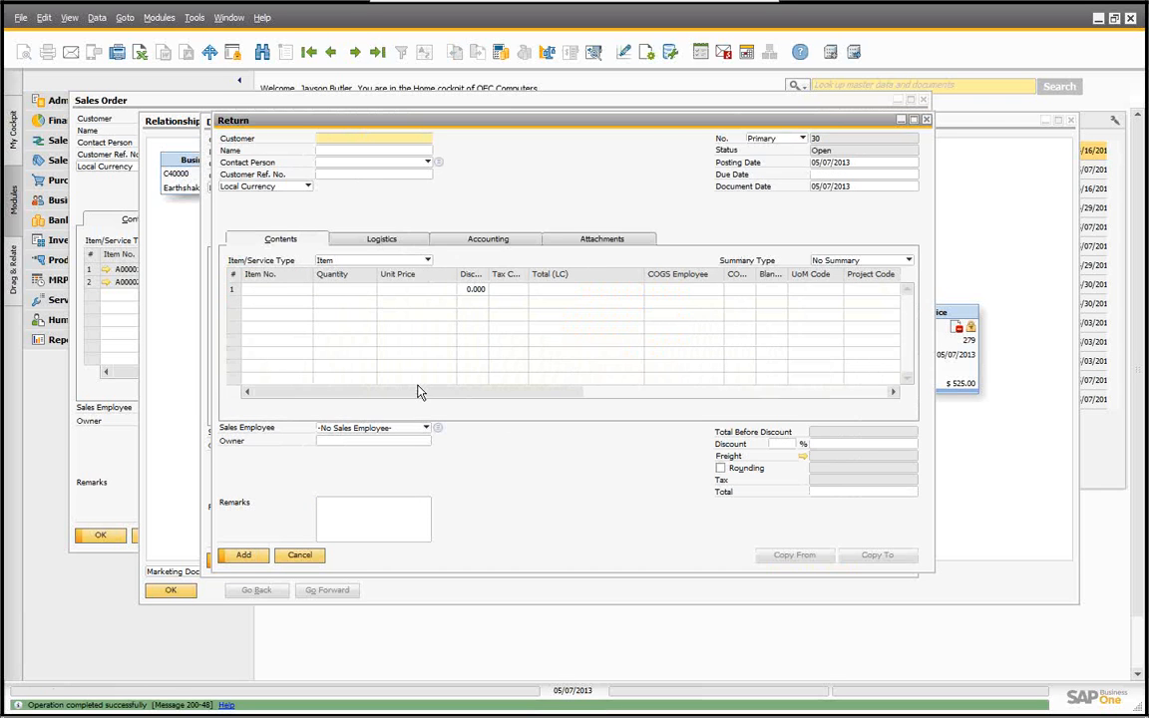
Step: Close the empty return, the delivery, the relationship map and the sales order
click(301, 552)
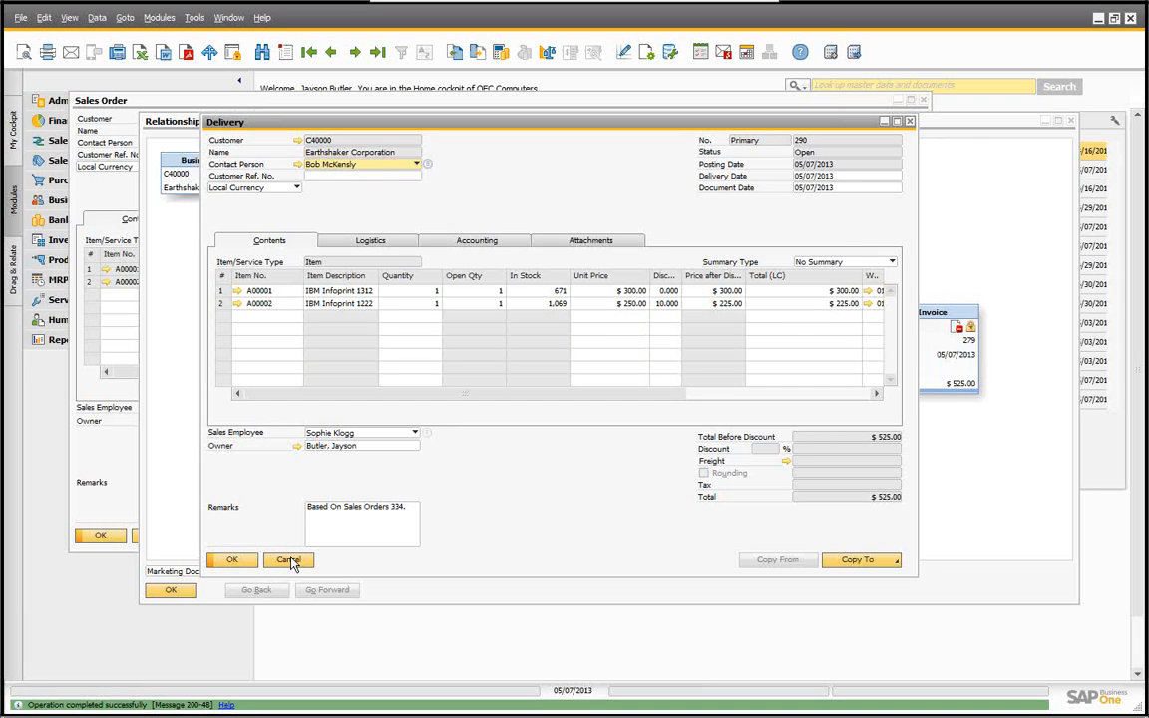
click(289, 562)
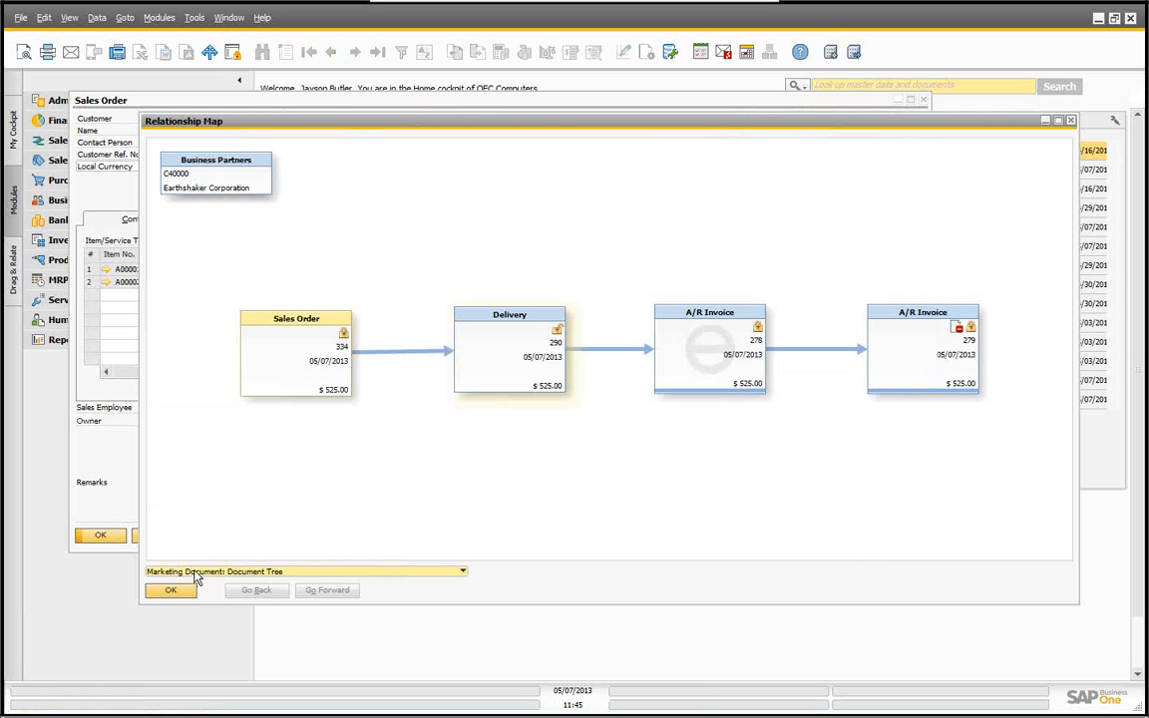
click(171, 591)
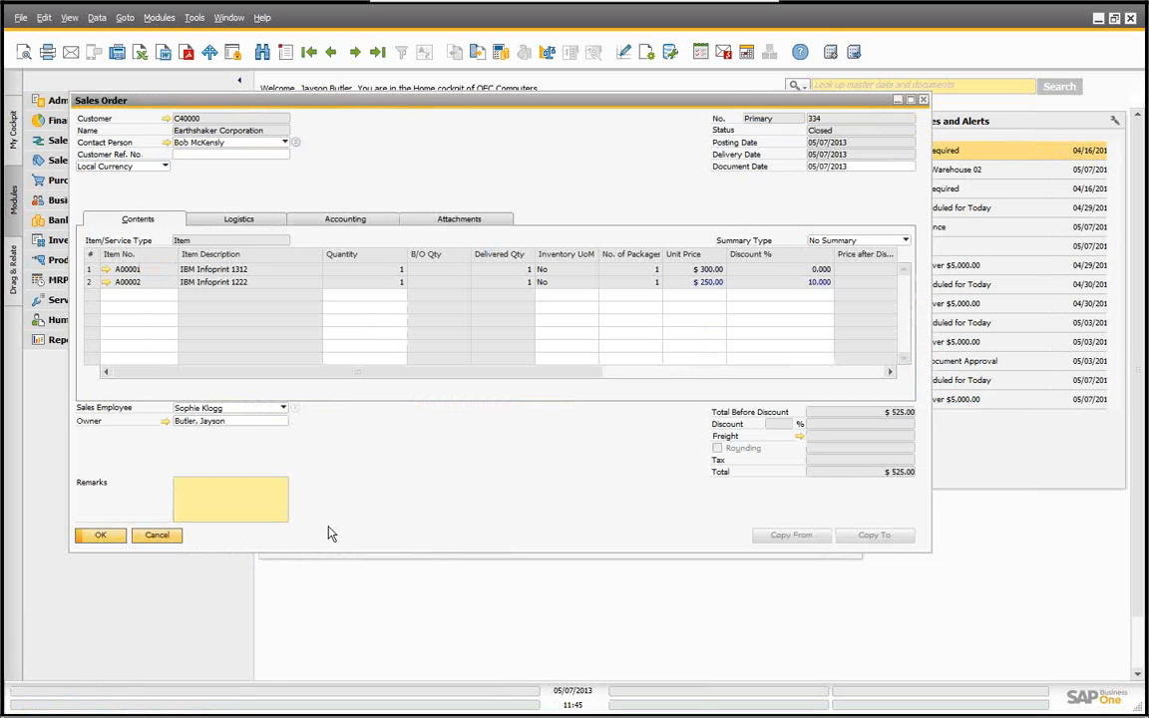
click(157, 535)
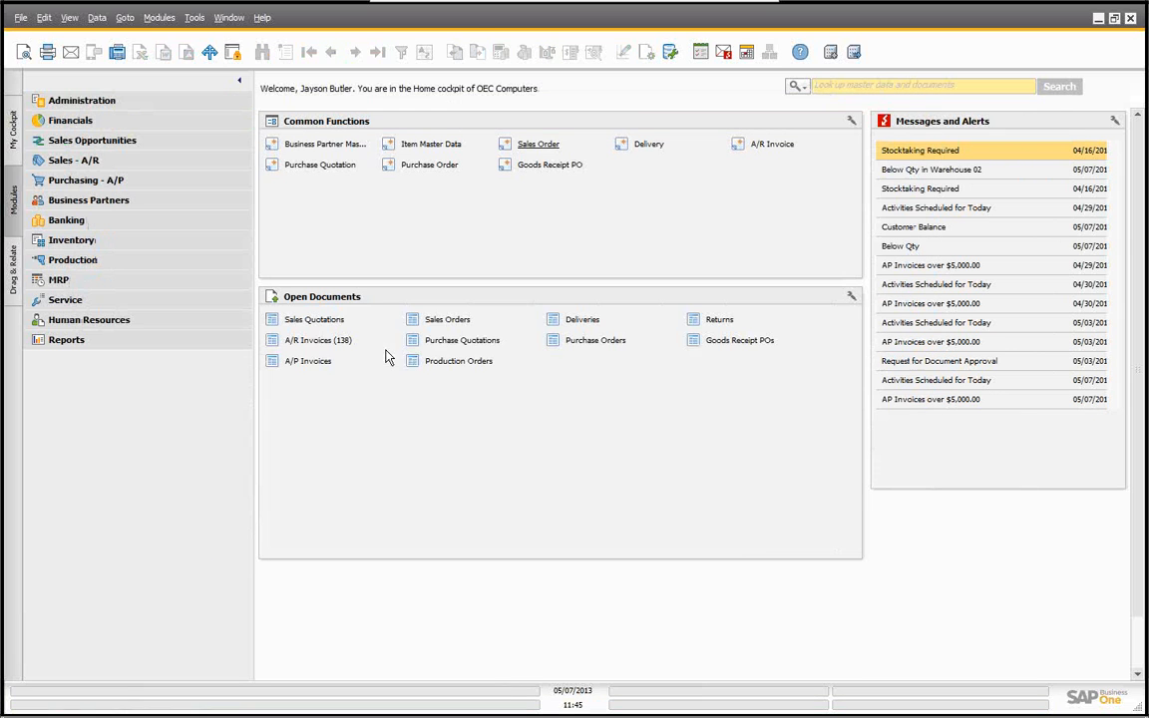
Step: Open the latest sales order and display its relationship map
click(545, 145)
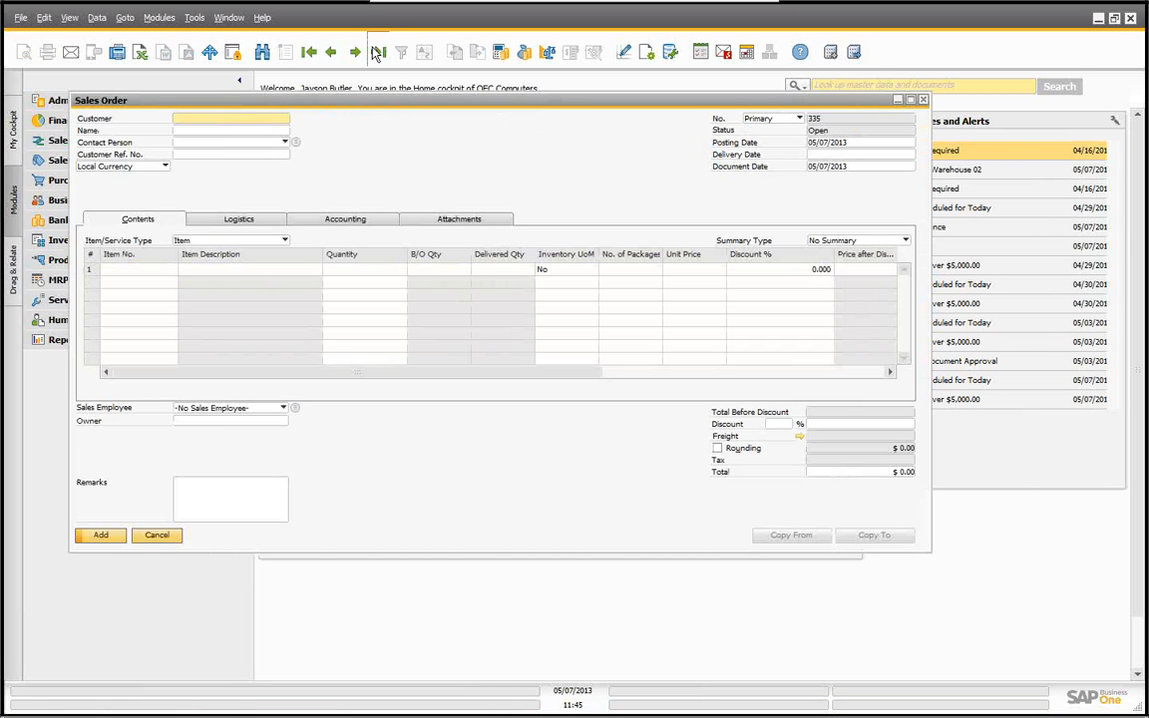
click(378, 51)
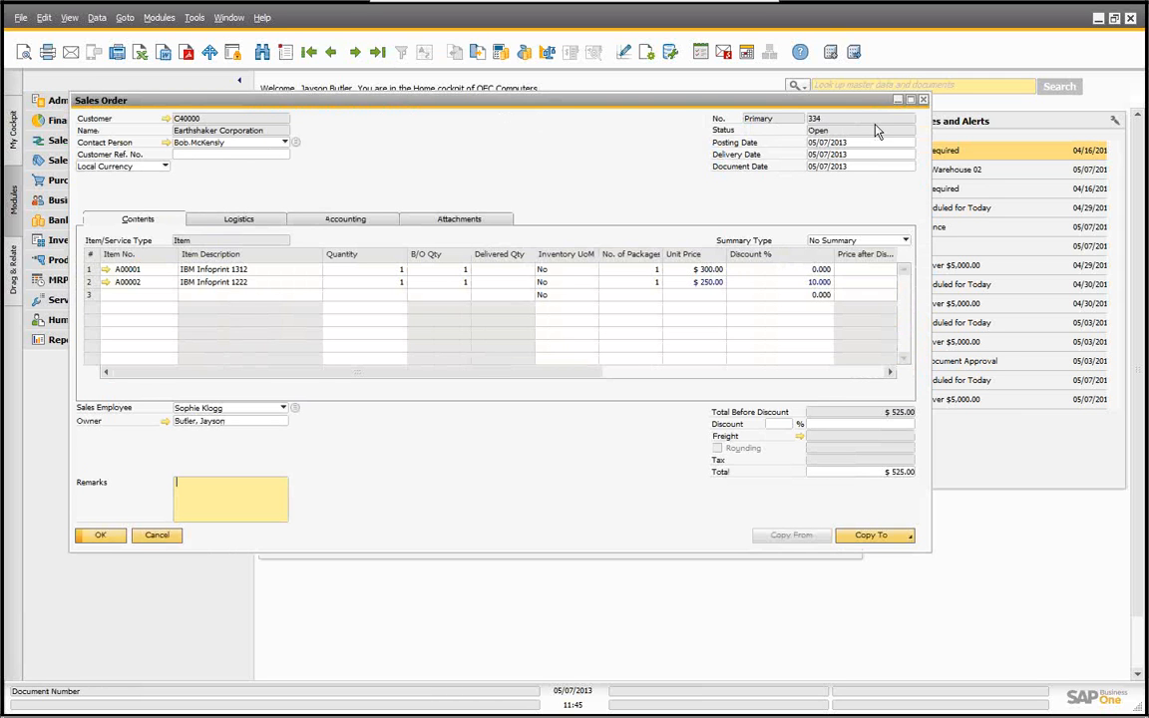
right_click(409, 131)
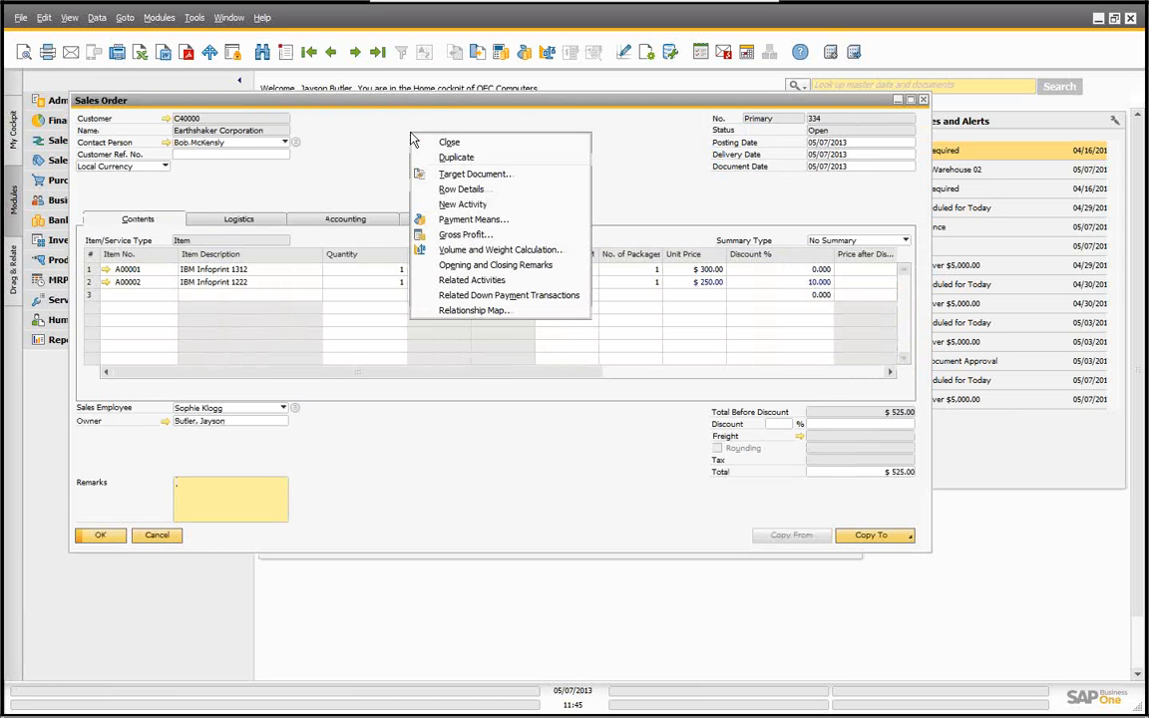
click(436, 312)
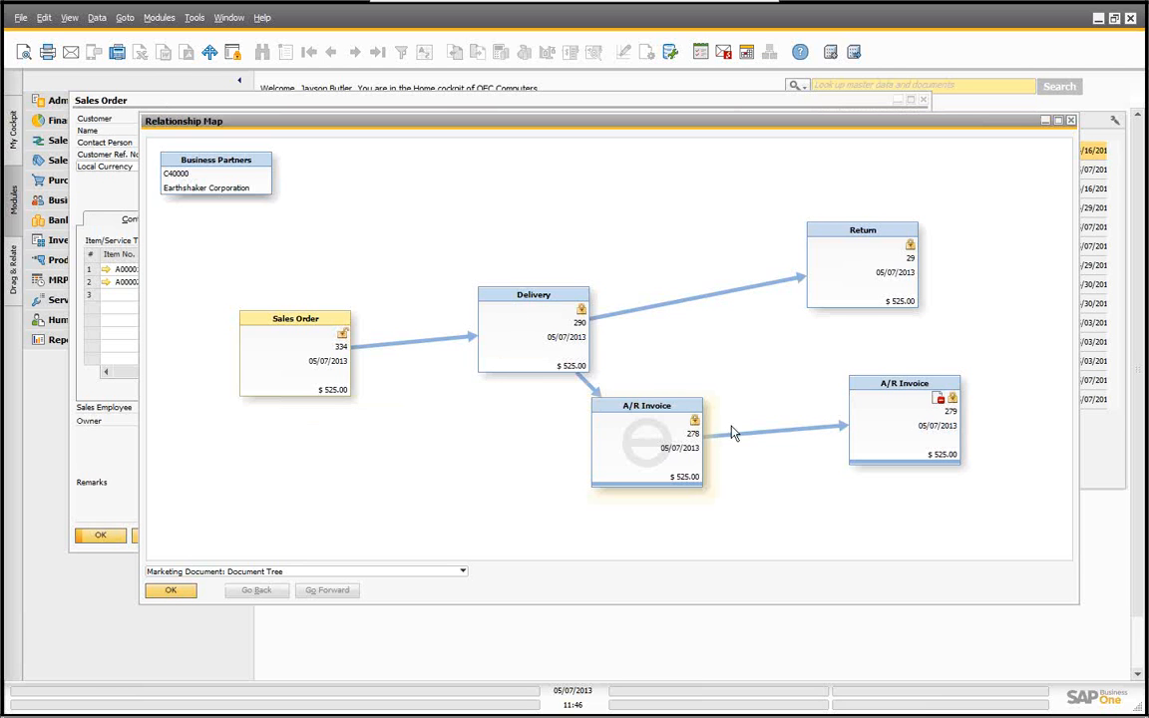
Step: Open the cancelled A/R invoice from the relationship map, then close it, the map and the sales order
double_click(893, 386)
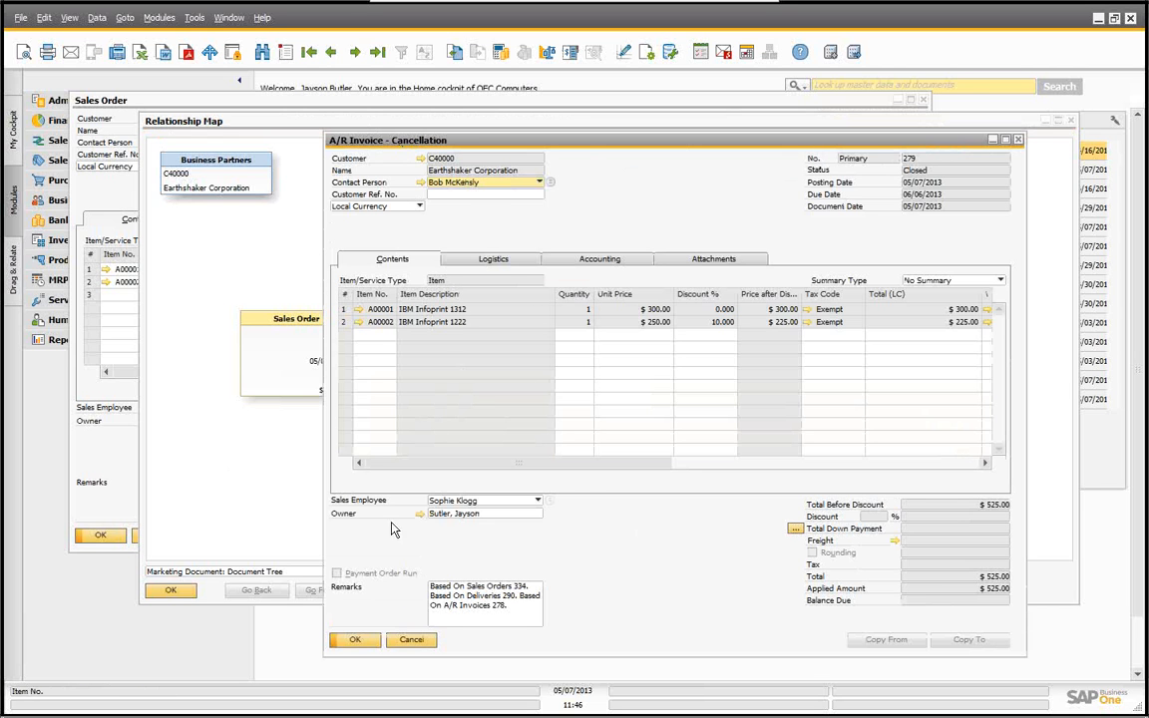
click(414, 642)
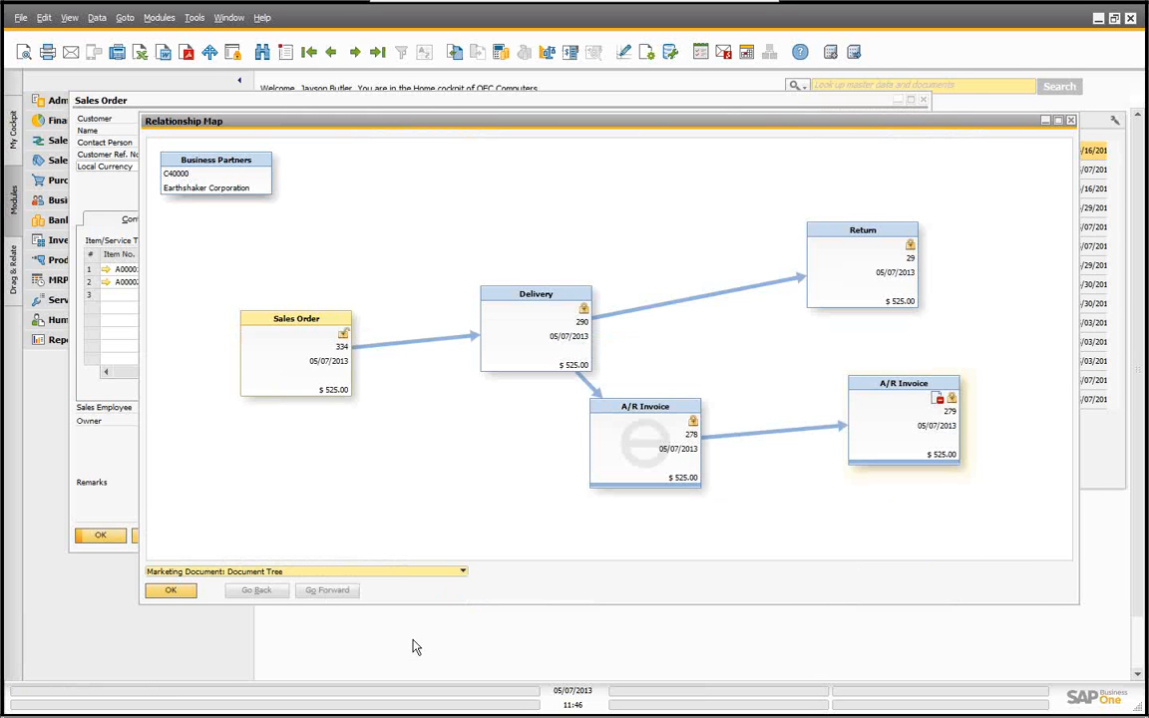
click(171, 591)
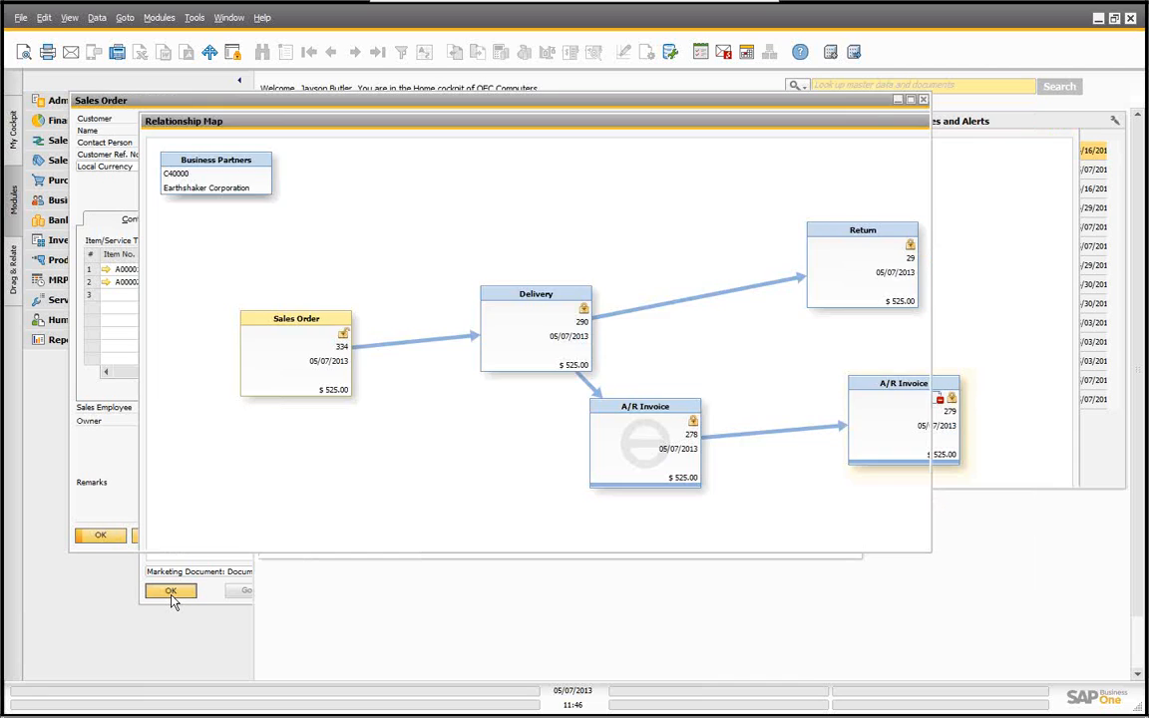
click(156, 535)
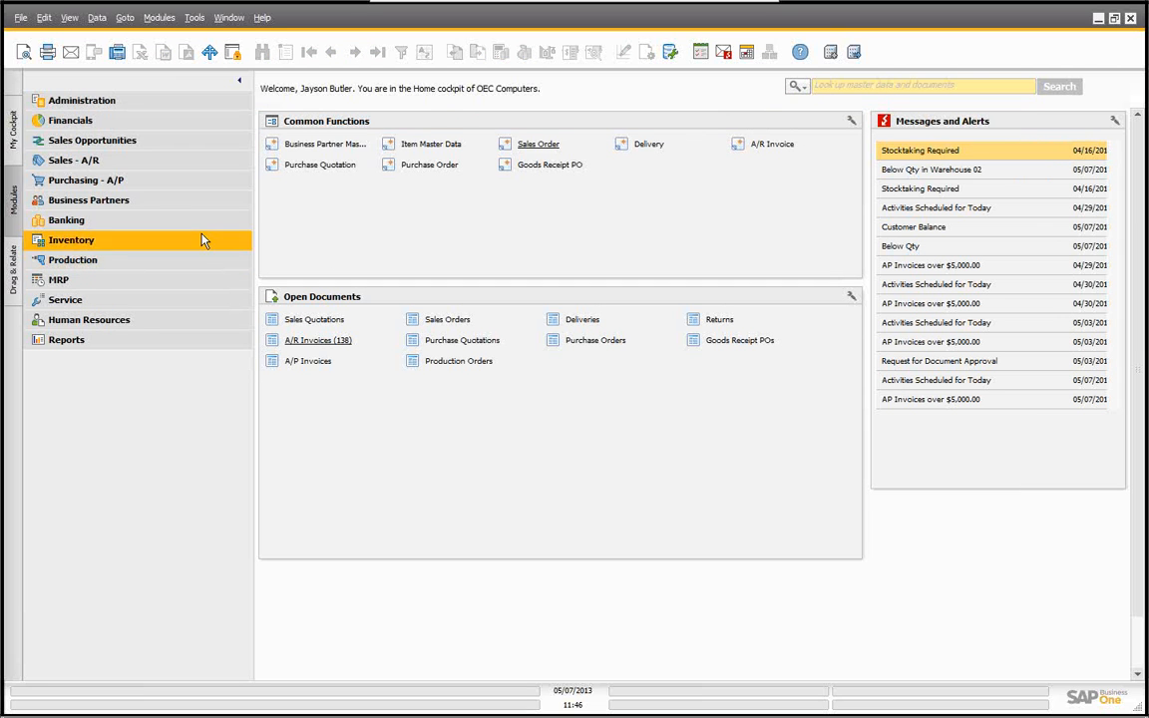
Step: Review the document numbering setup and the general document settings under System Initialization
click(110, 105)
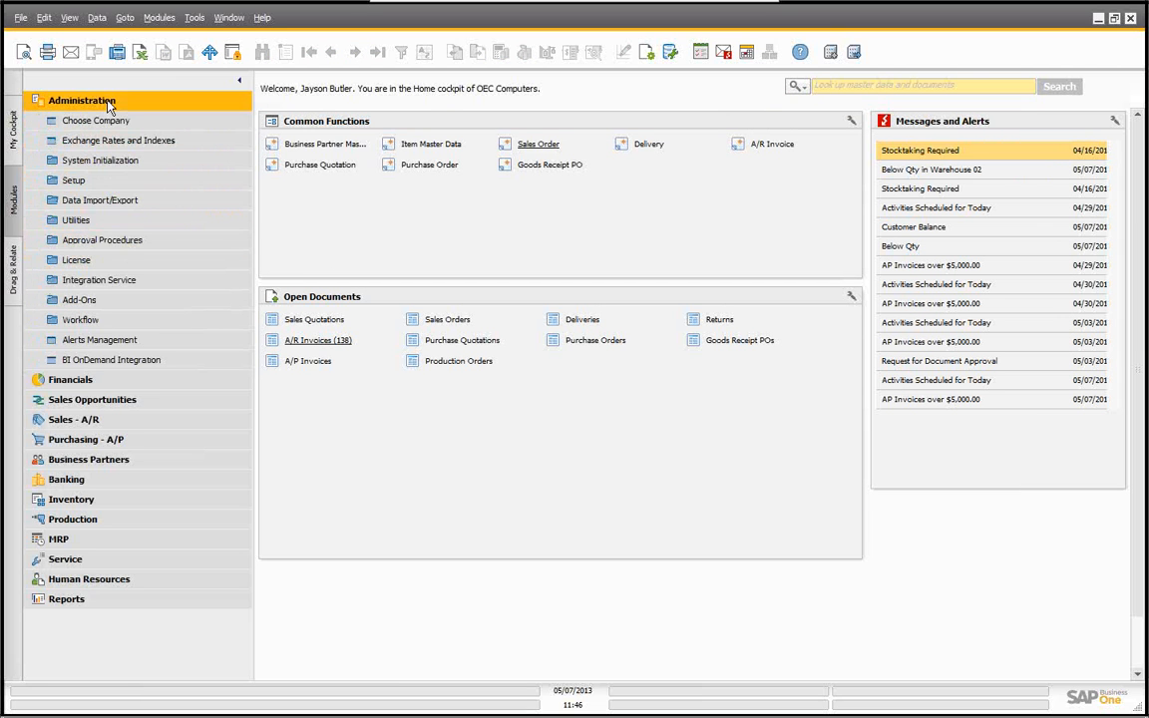
click(107, 162)
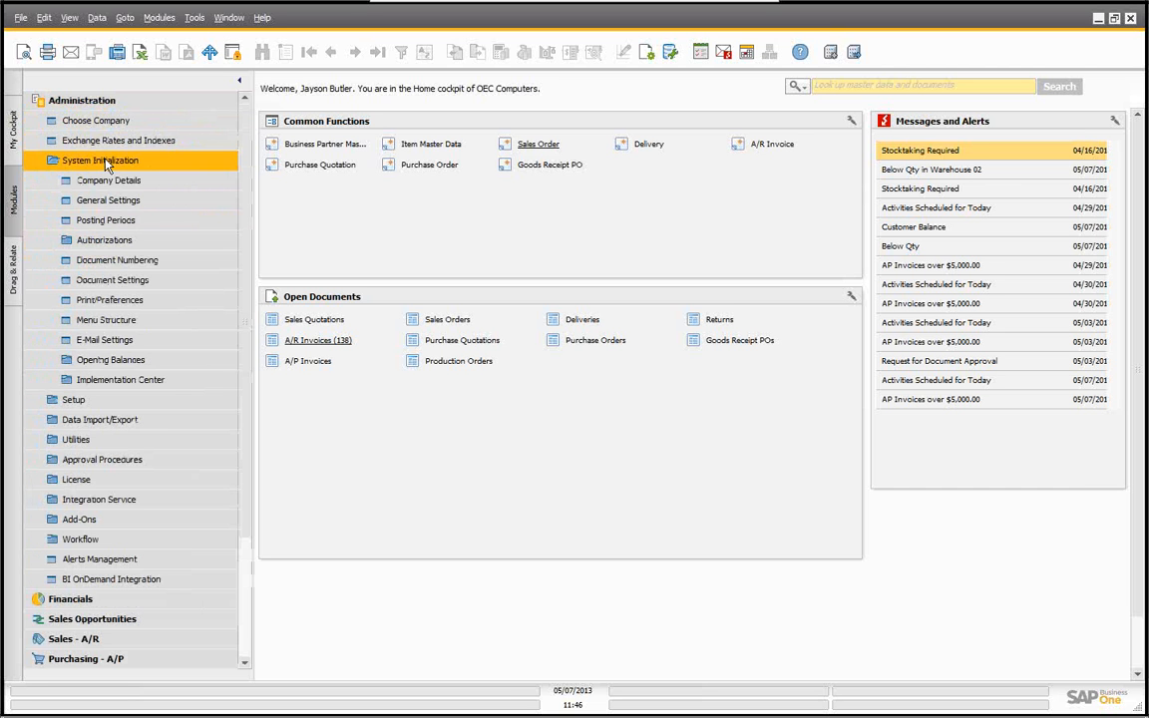
click(113, 263)
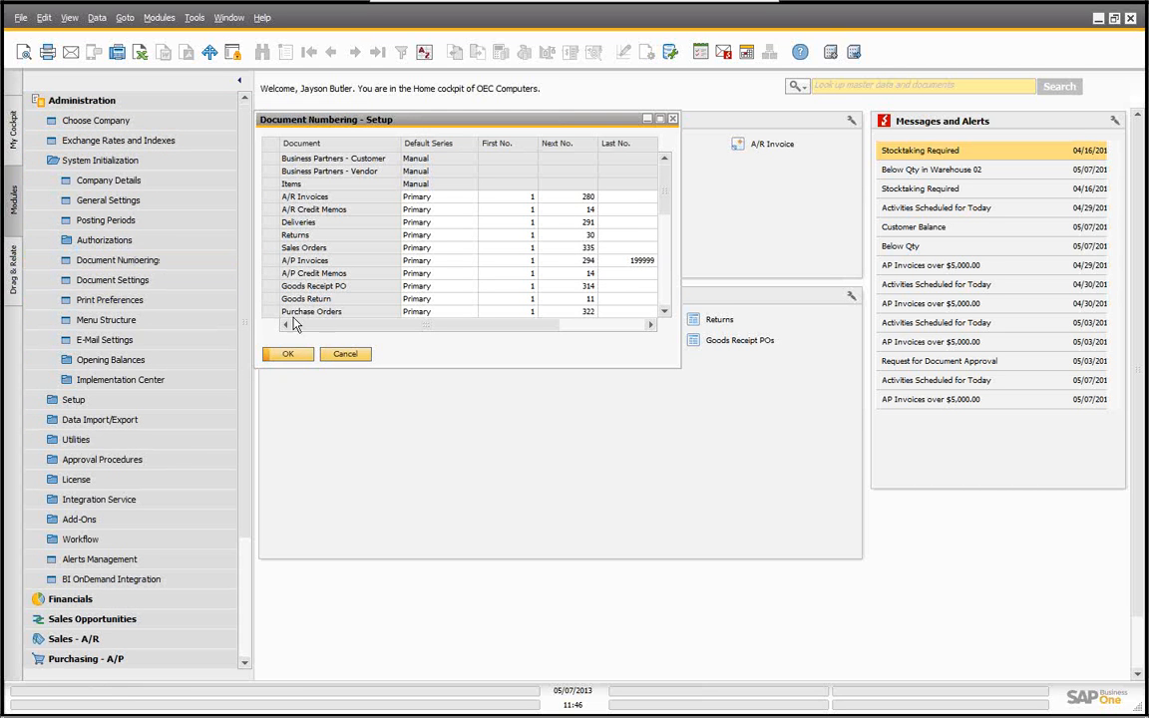
click(291, 356)
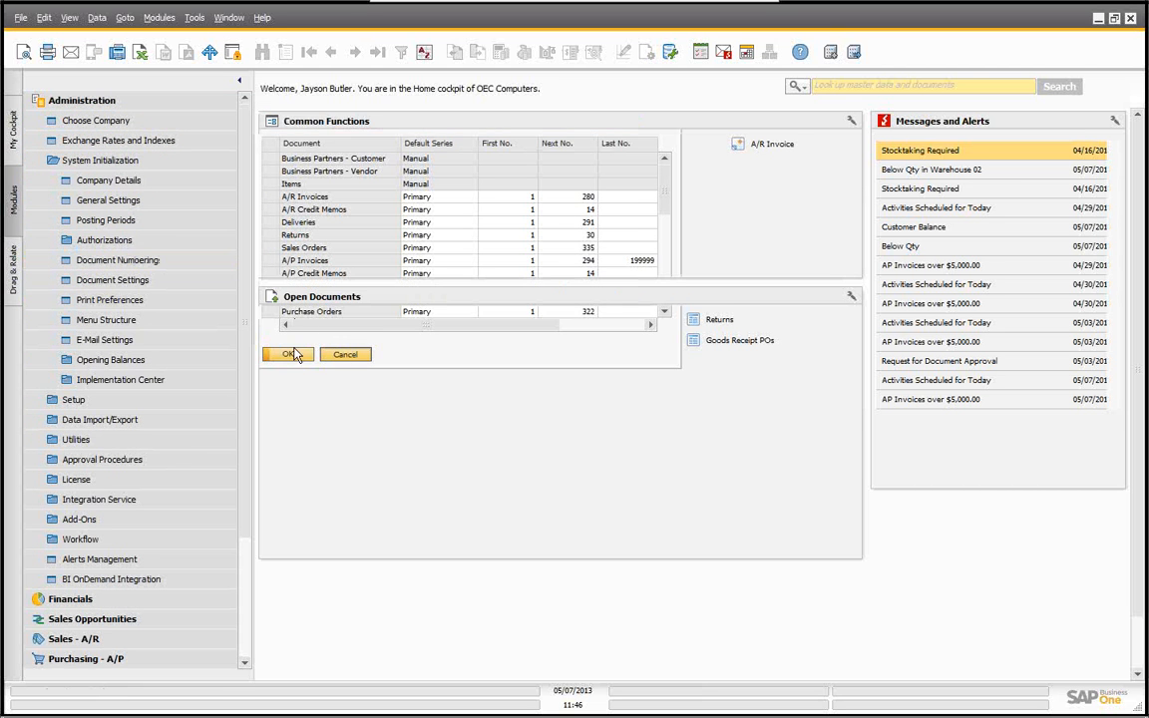
click(116, 282)
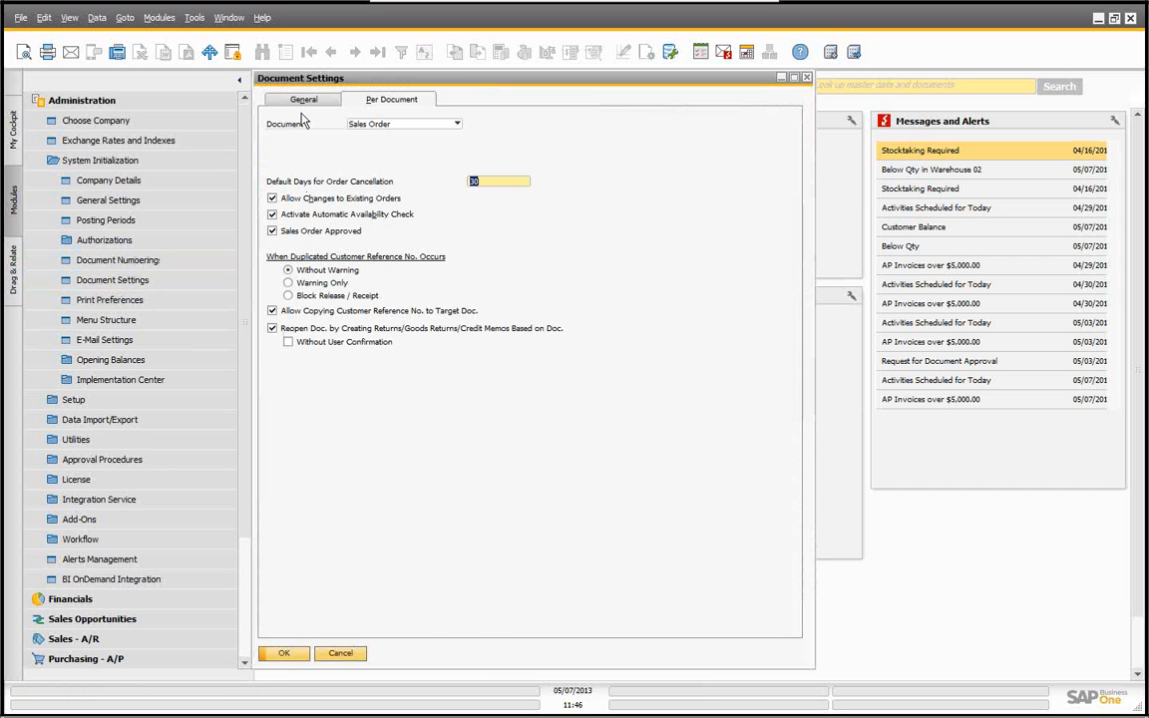
click(302, 102)
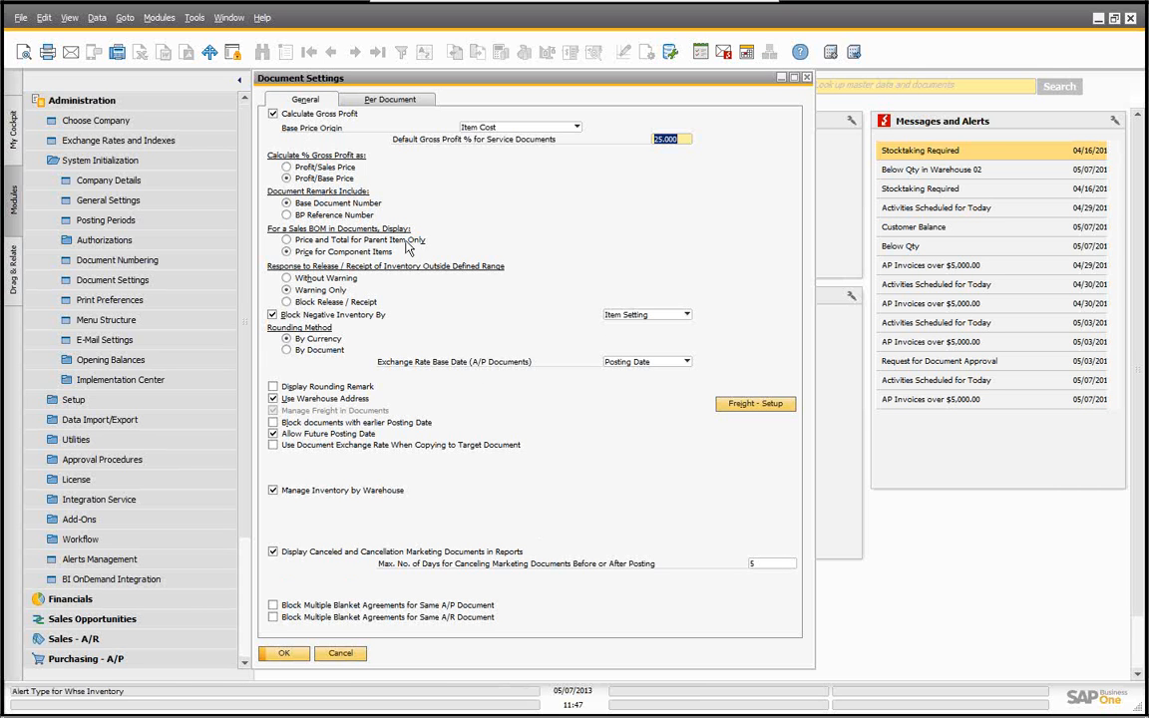
Step: Review the per-document settings for sales orders, toggle the reopen-without-confirmation option, and cancel without saving
click(391, 103)
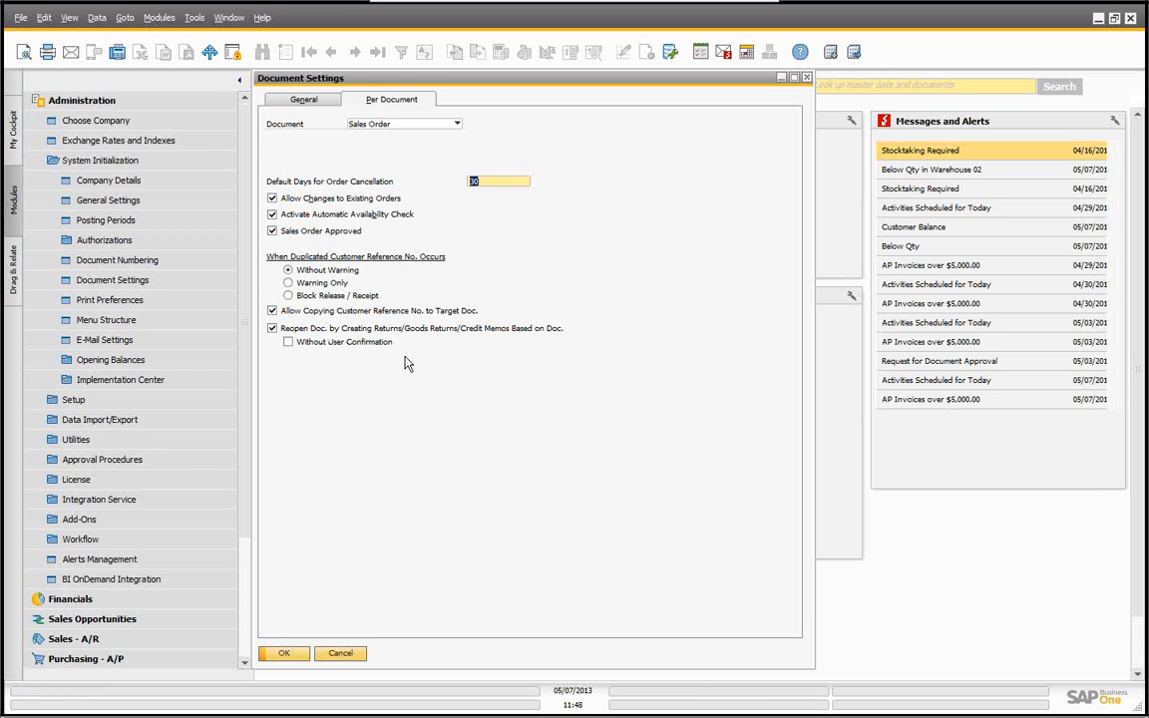
click(289, 343)
click(336, 656)
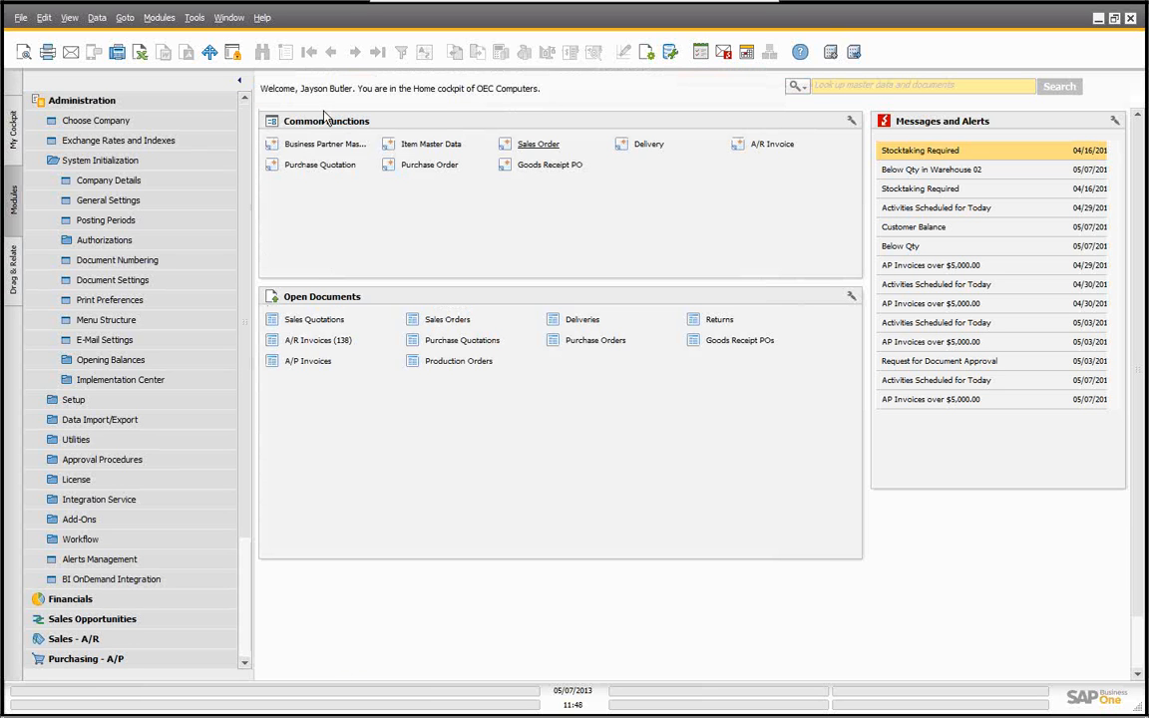
Step: Open General Authorizations, select a user, and search the subjects for "can" to check cancellation permissions, then cancel
click(58, 163)
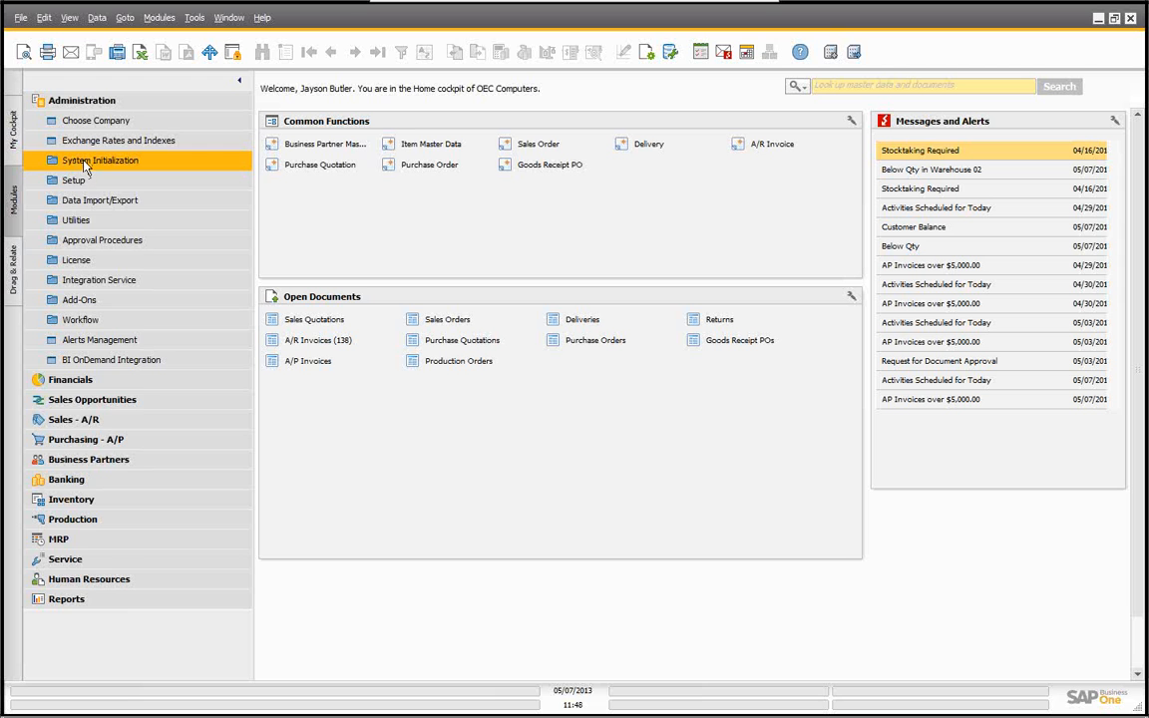
click(79, 162)
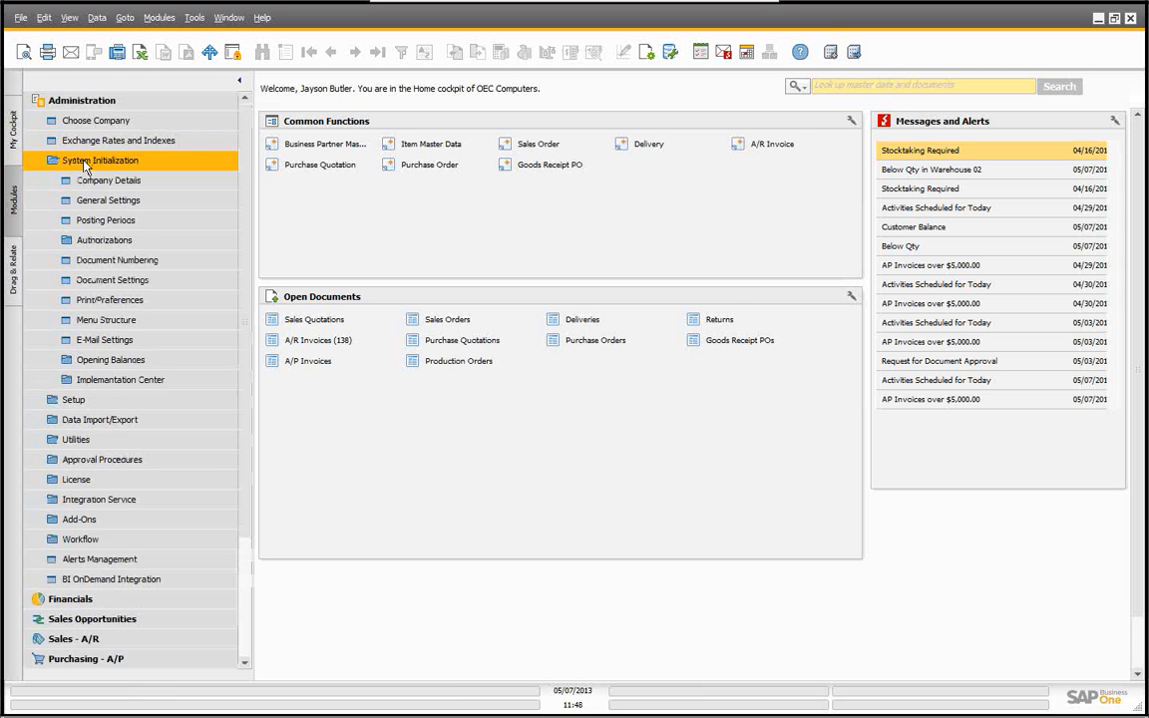
click(102, 244)
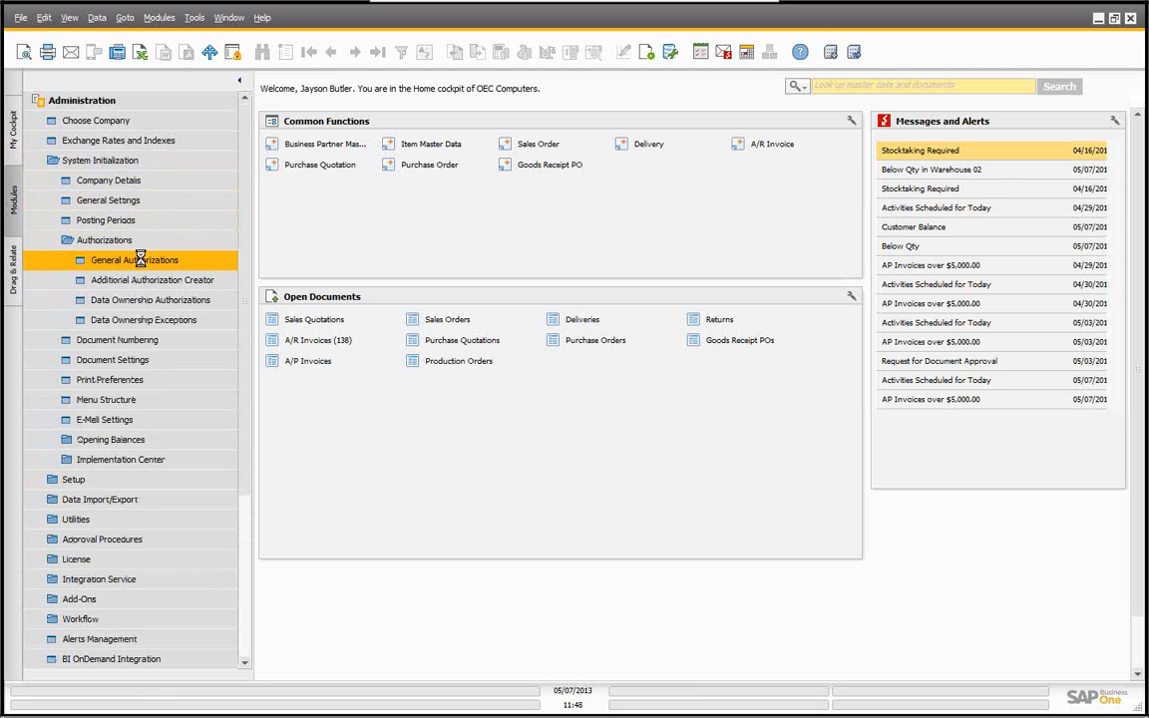
click(141, 262)
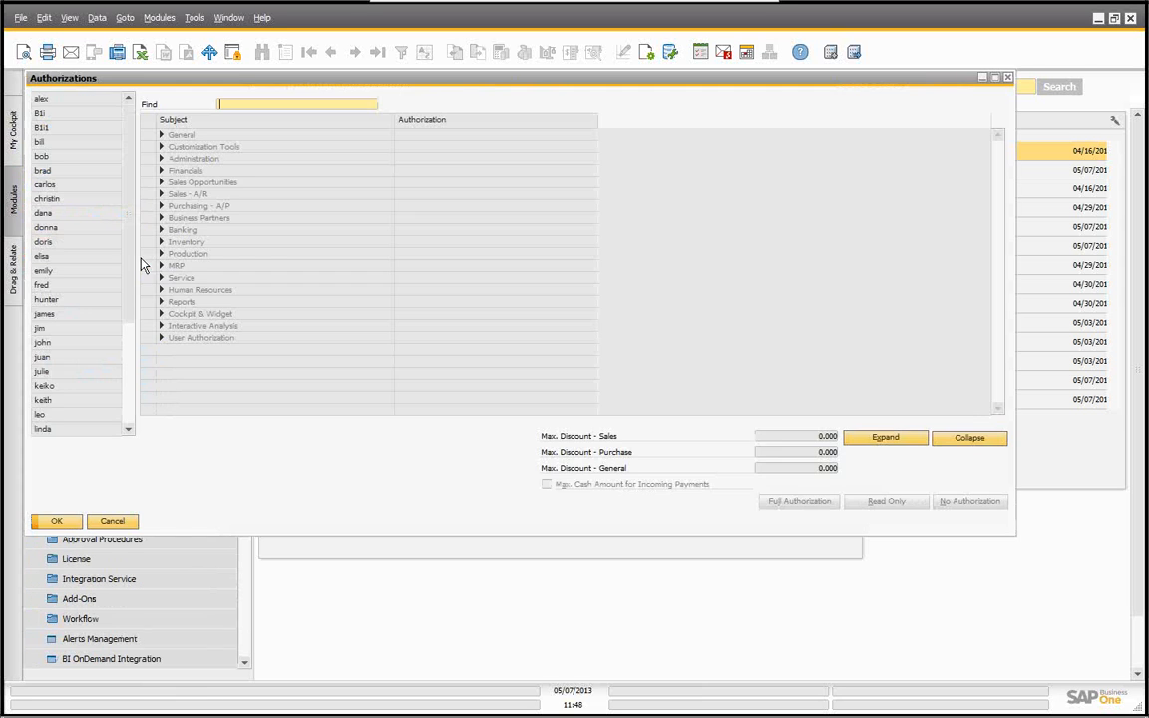
click(42, 156)
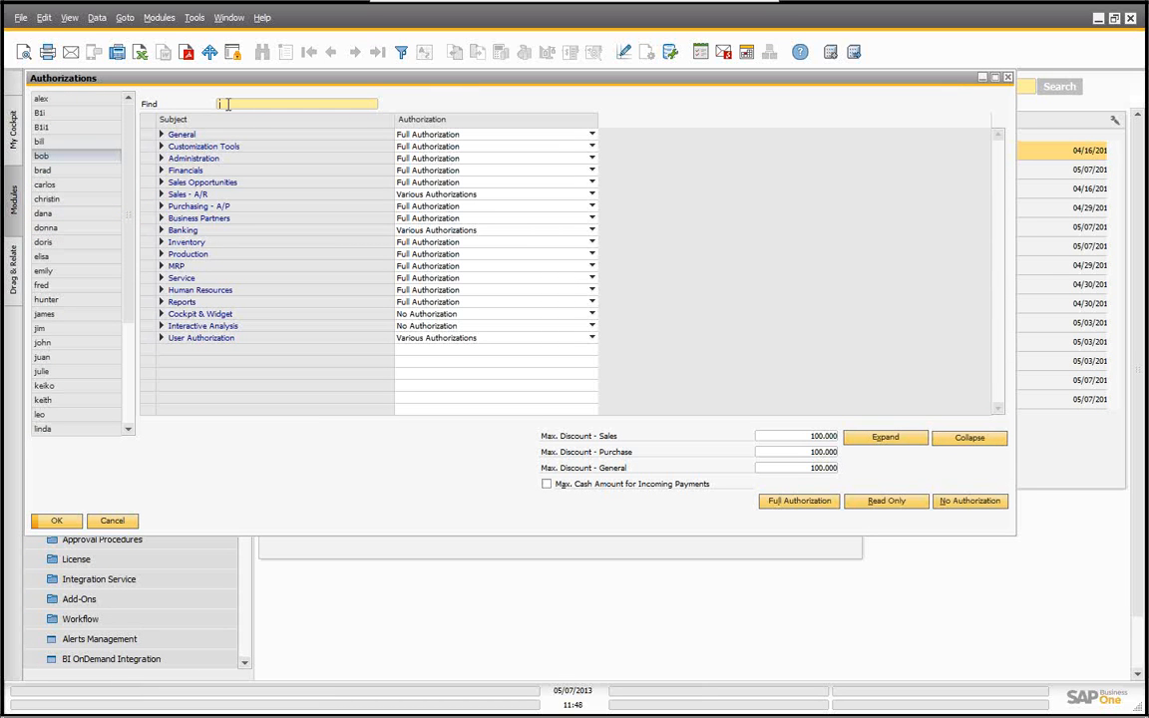
text(can)
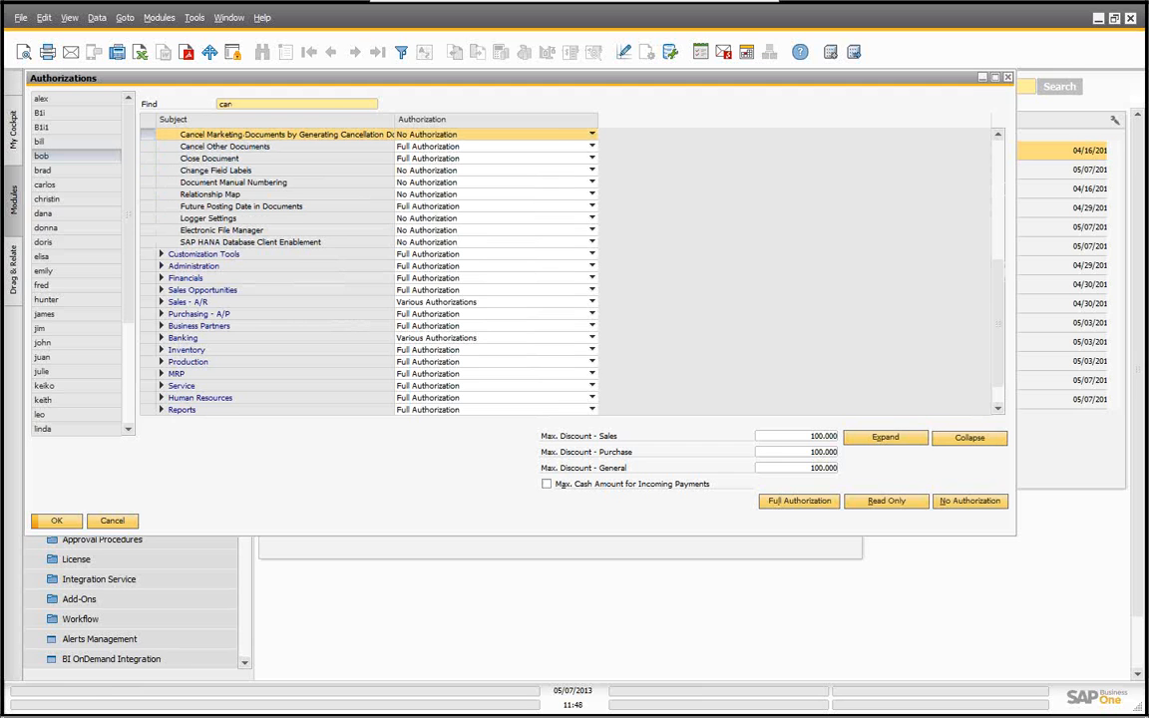
double_click(394, 118)
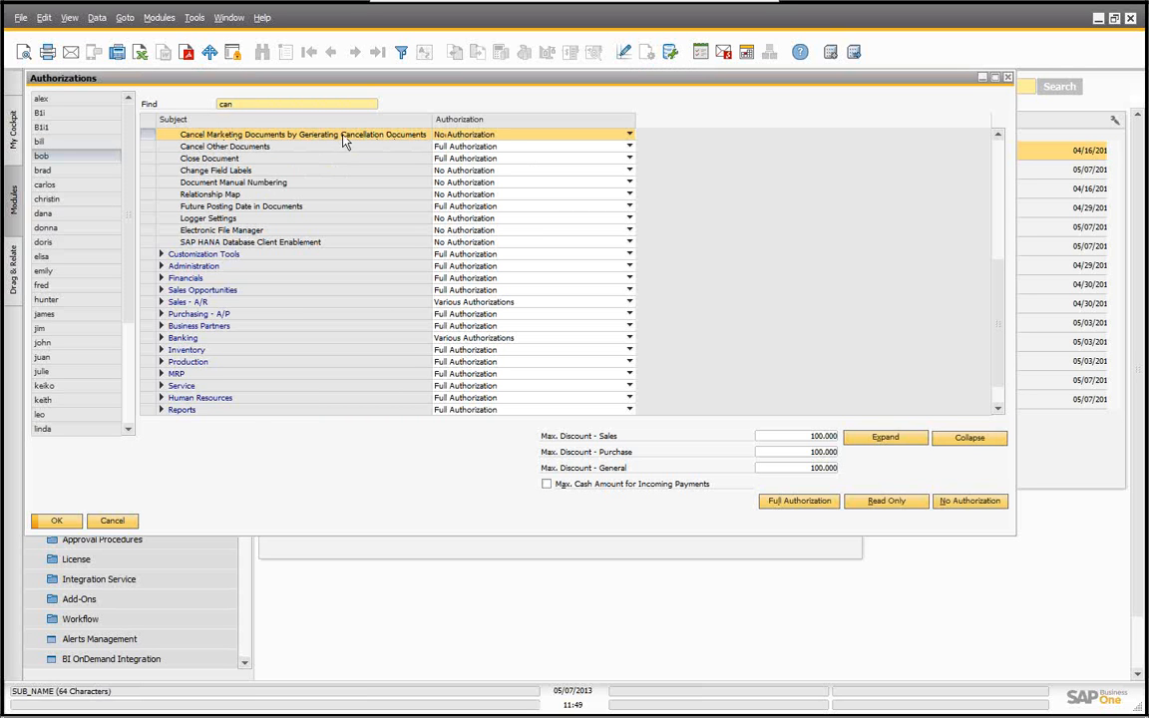
click(110, 527)
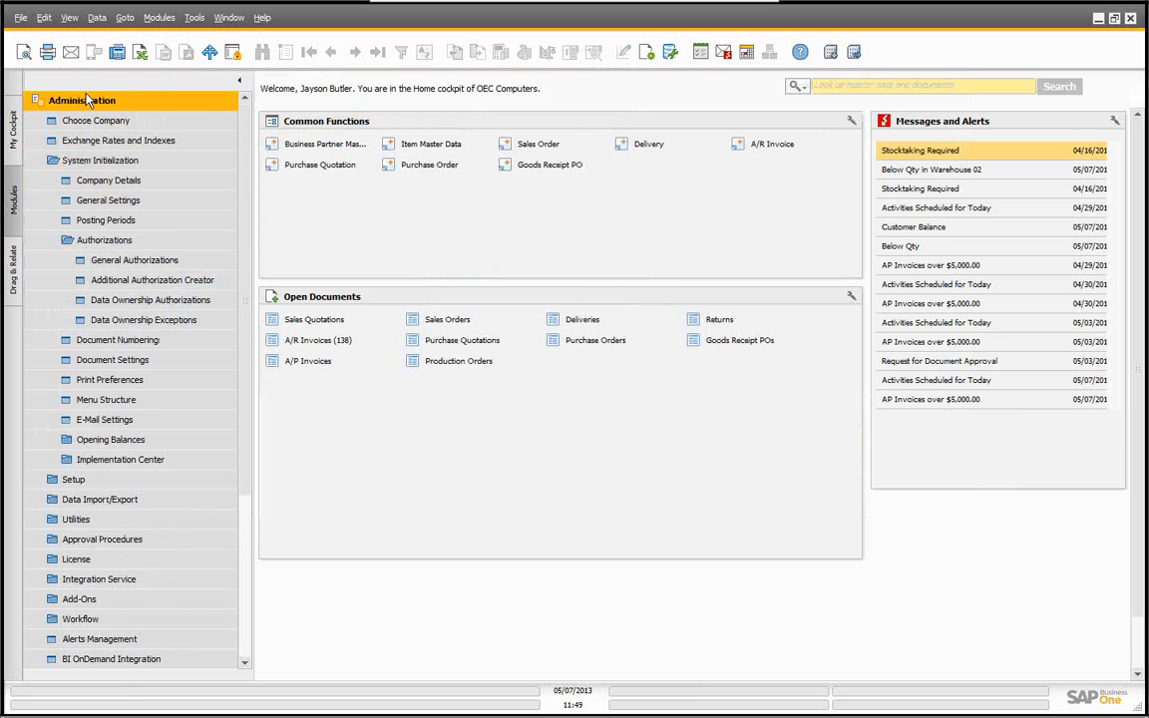
Step: Collapse Administration, open the most recent sales order, and display its relationship map
click(85, 101)
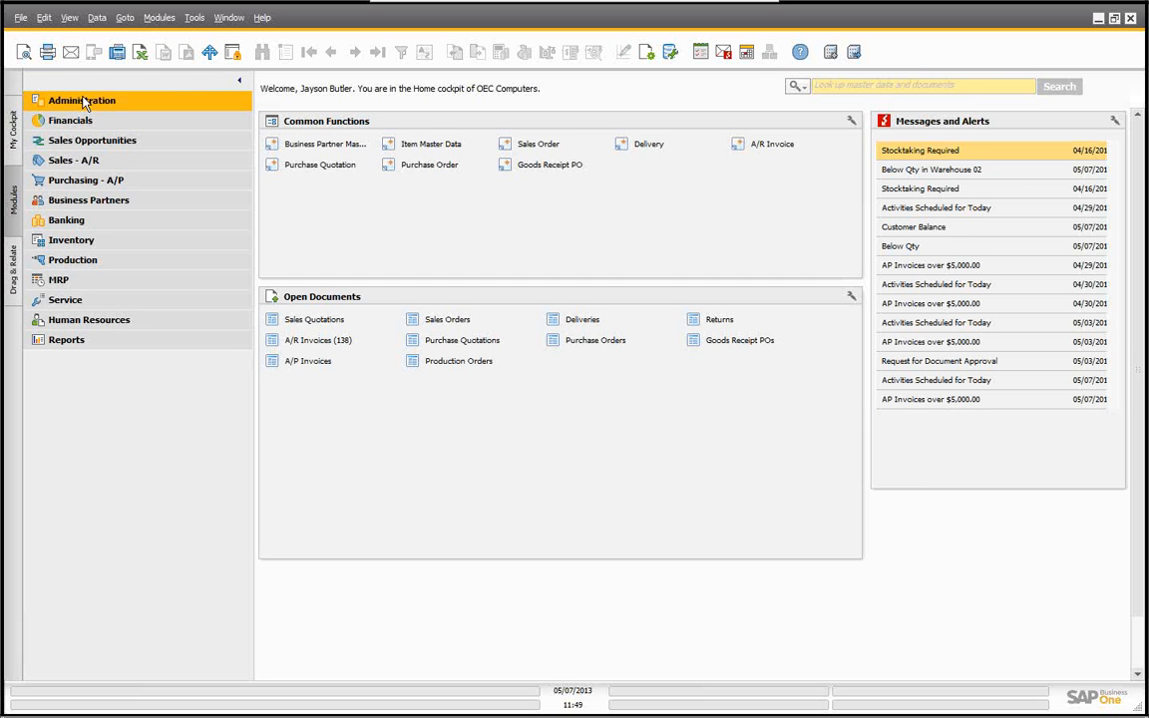
click(536, 148)
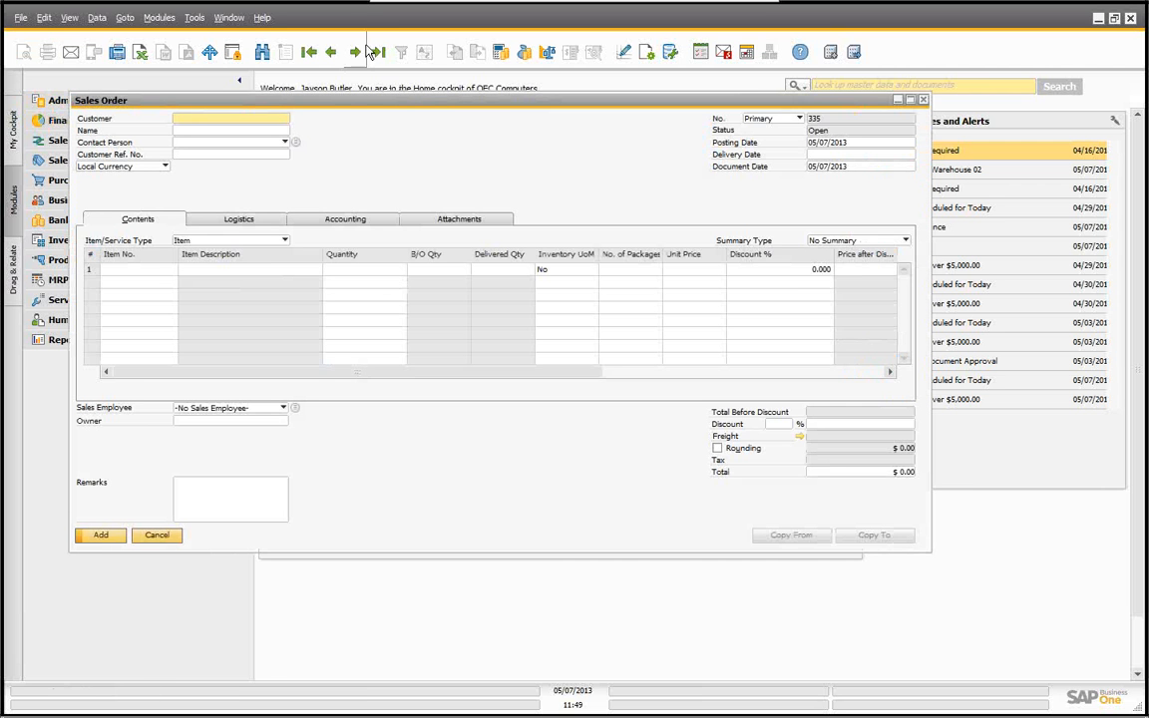
click(375, 52)
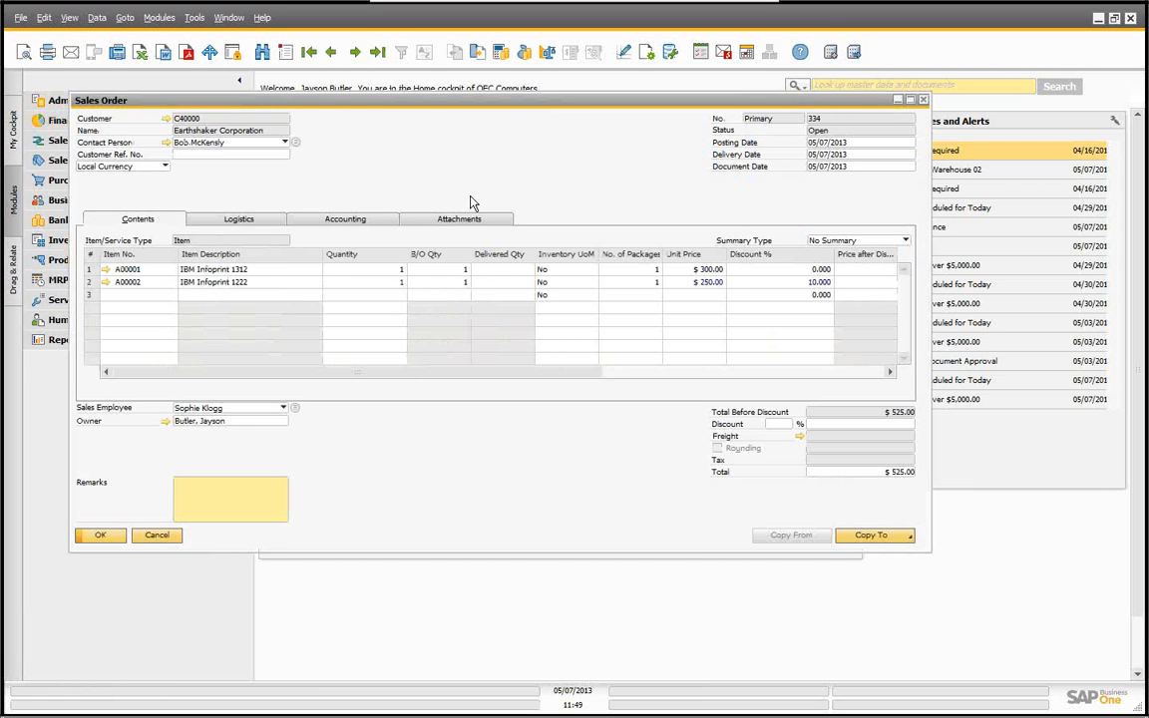
right_click(473, 153)
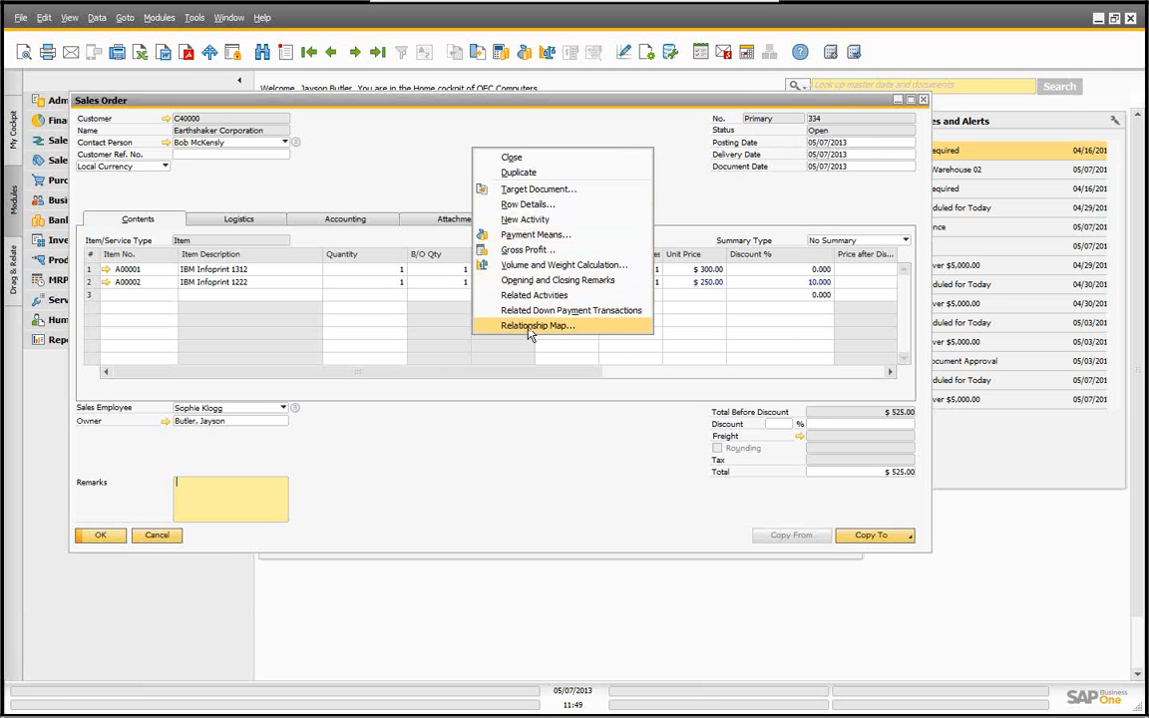
click(530, 327)
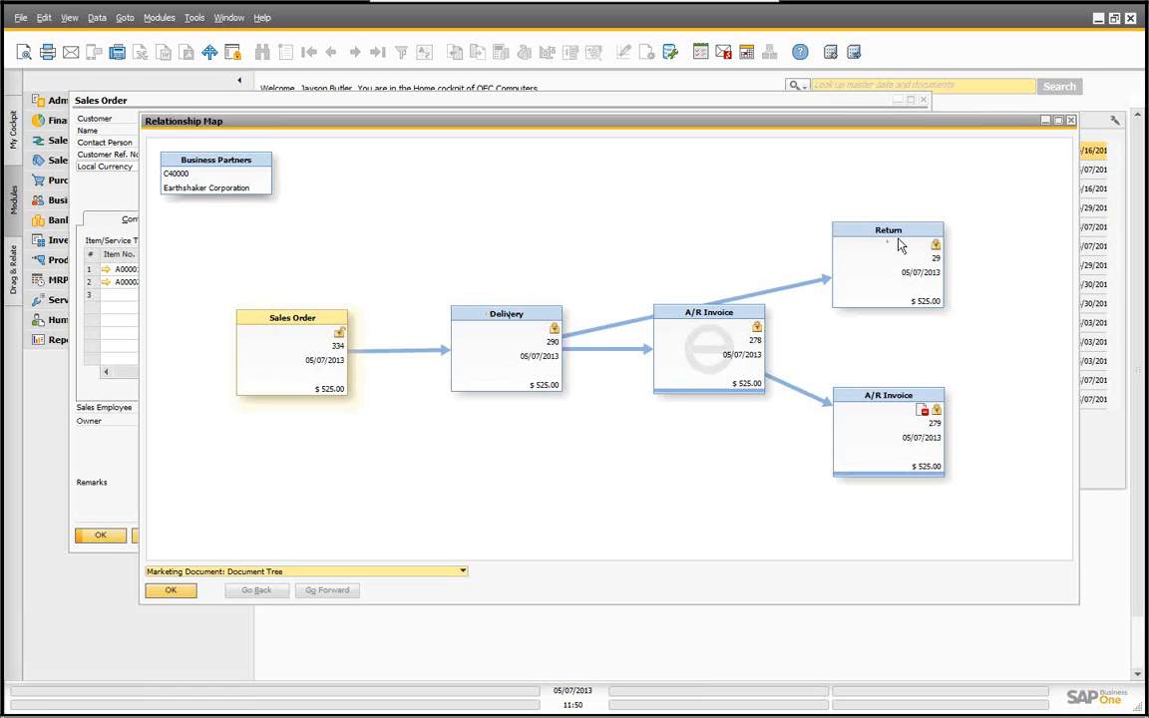
Step: Rearrange the Return box within the relationship map, then close the map and the sales order
drag(888, 232, 778, 176)
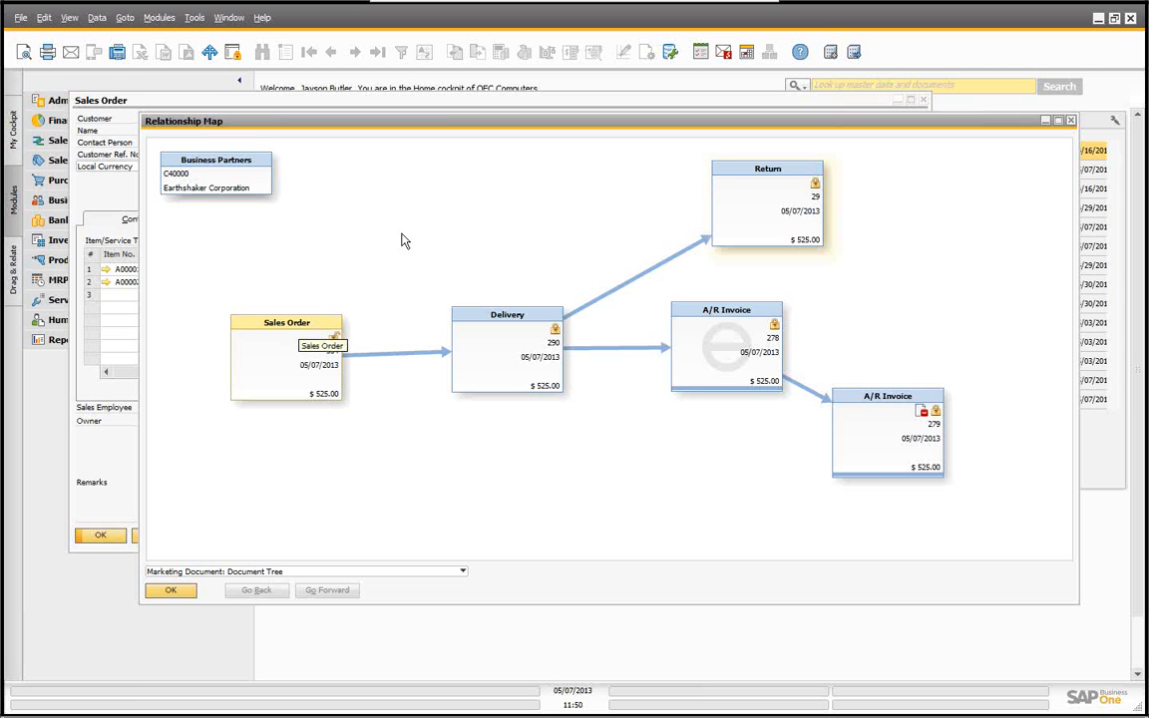
drag(420, 120, 351, 197)
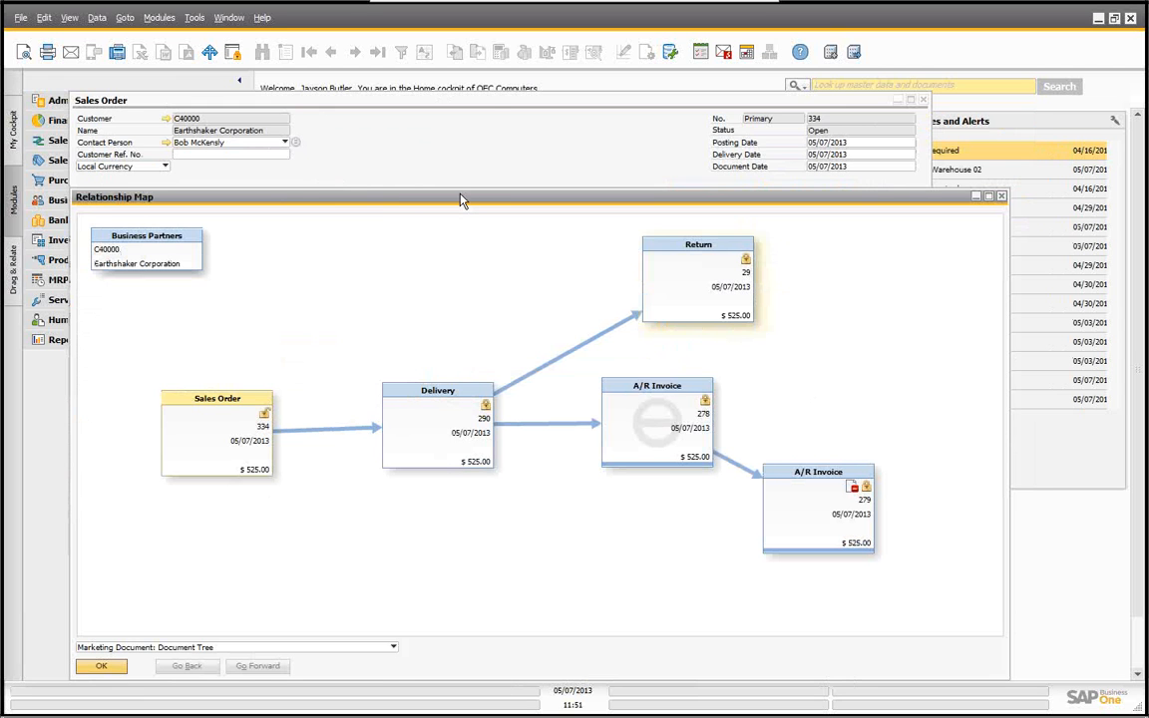
drag(462, 198, 471, 120)
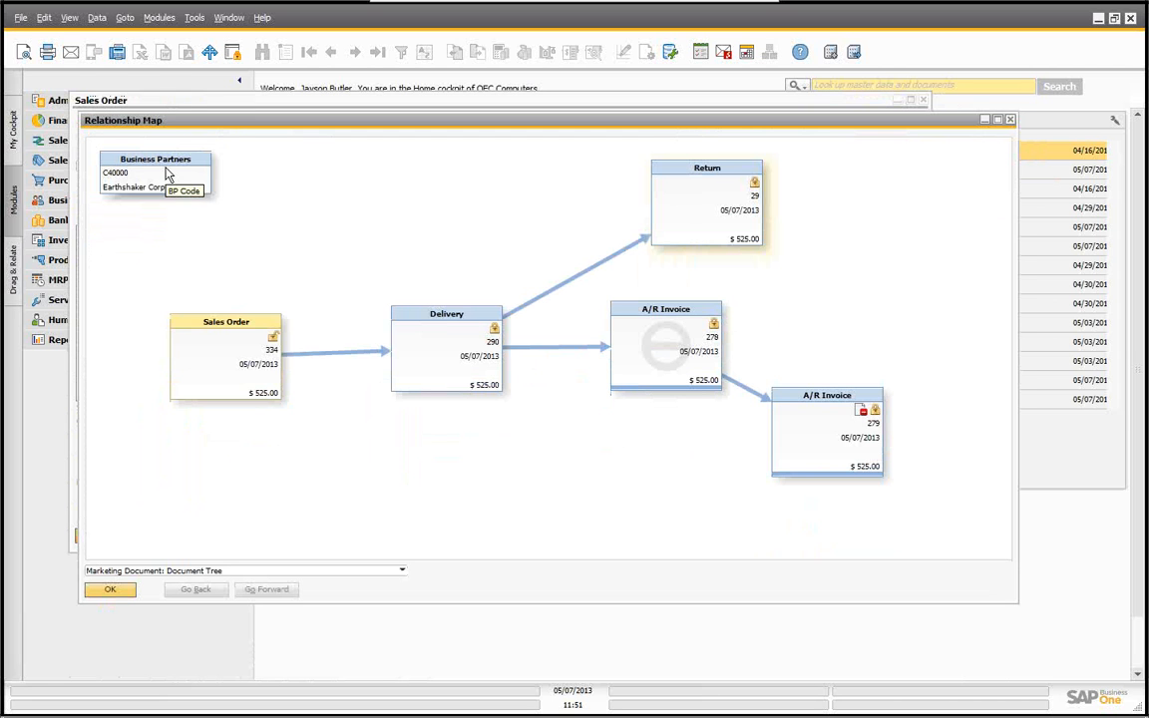
click(111, 591)
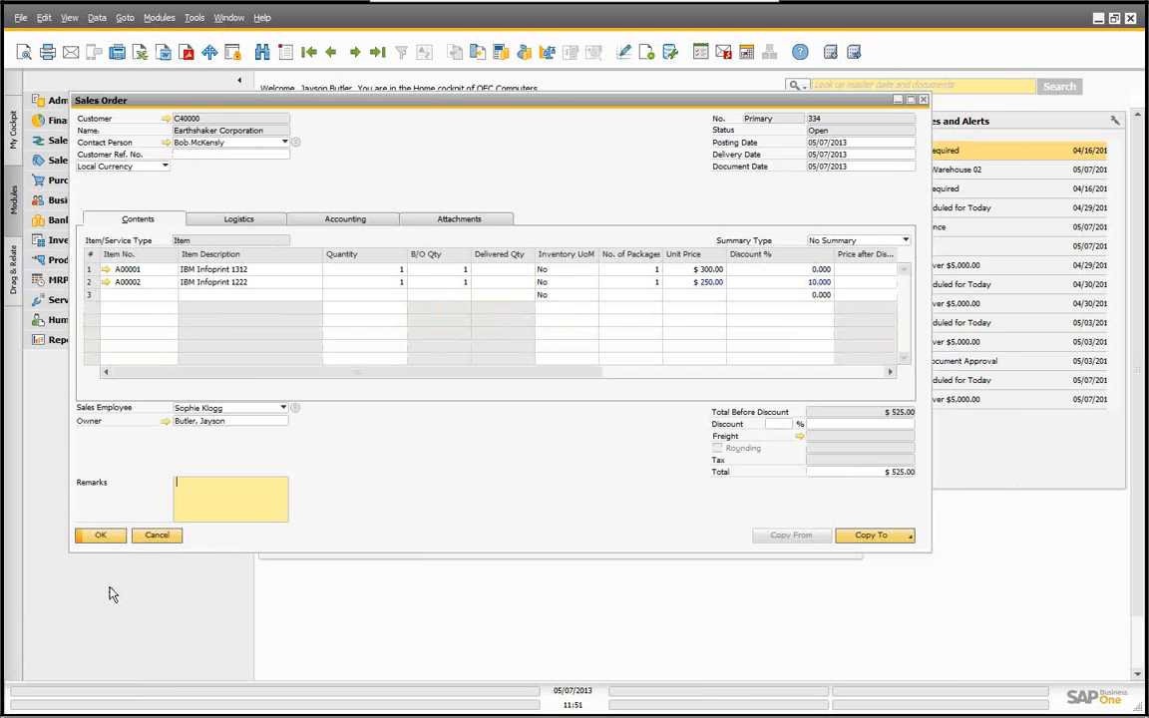
click(156, 536)
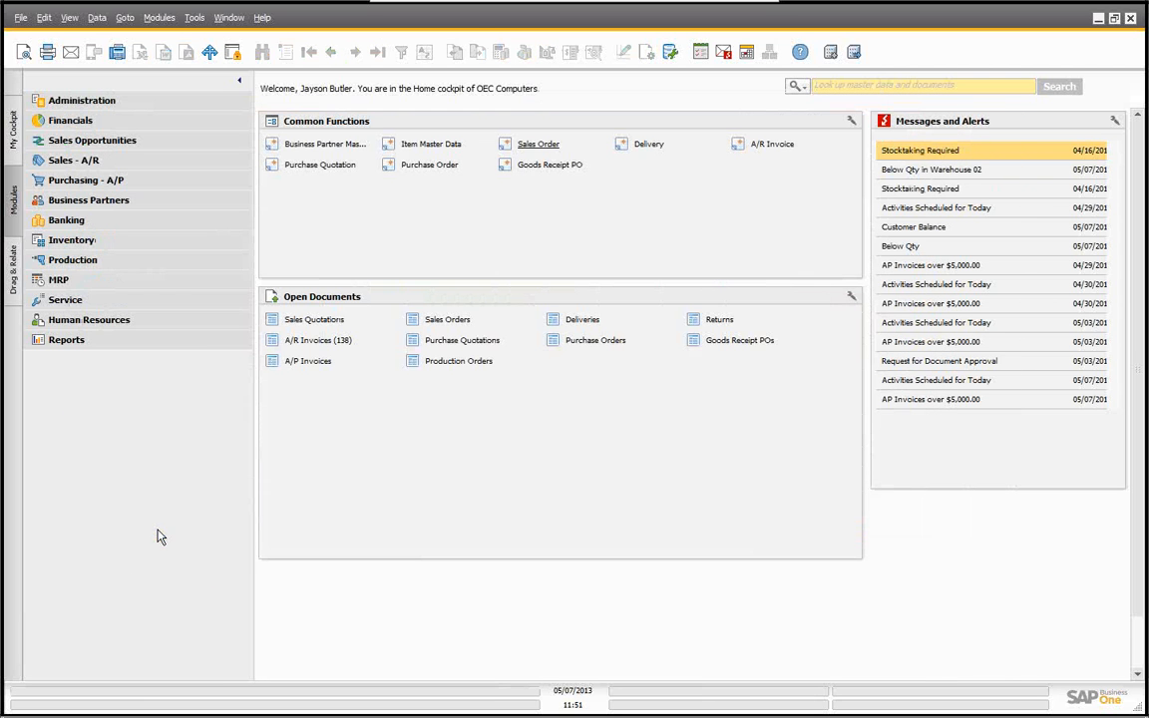